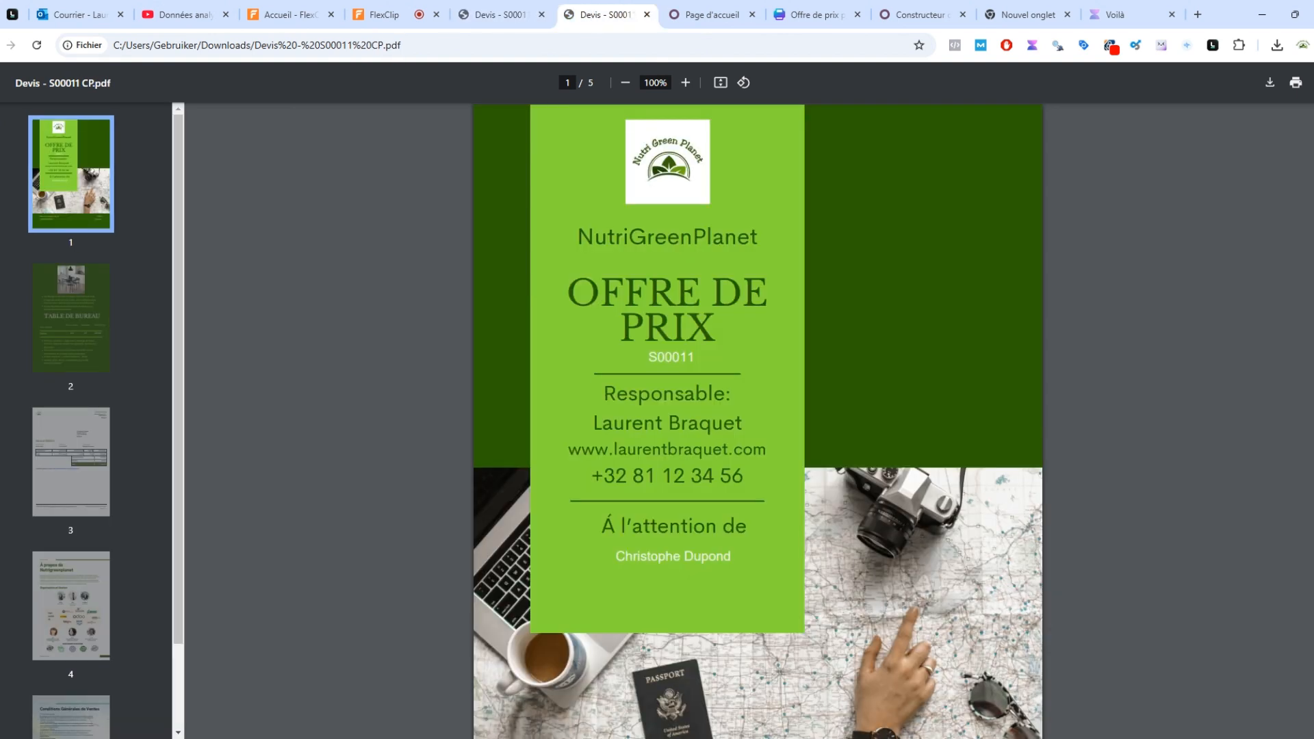
Review the customised five-page quote PDF from its cover to the general terms of sale
scroll(758, 421, "down", 3)
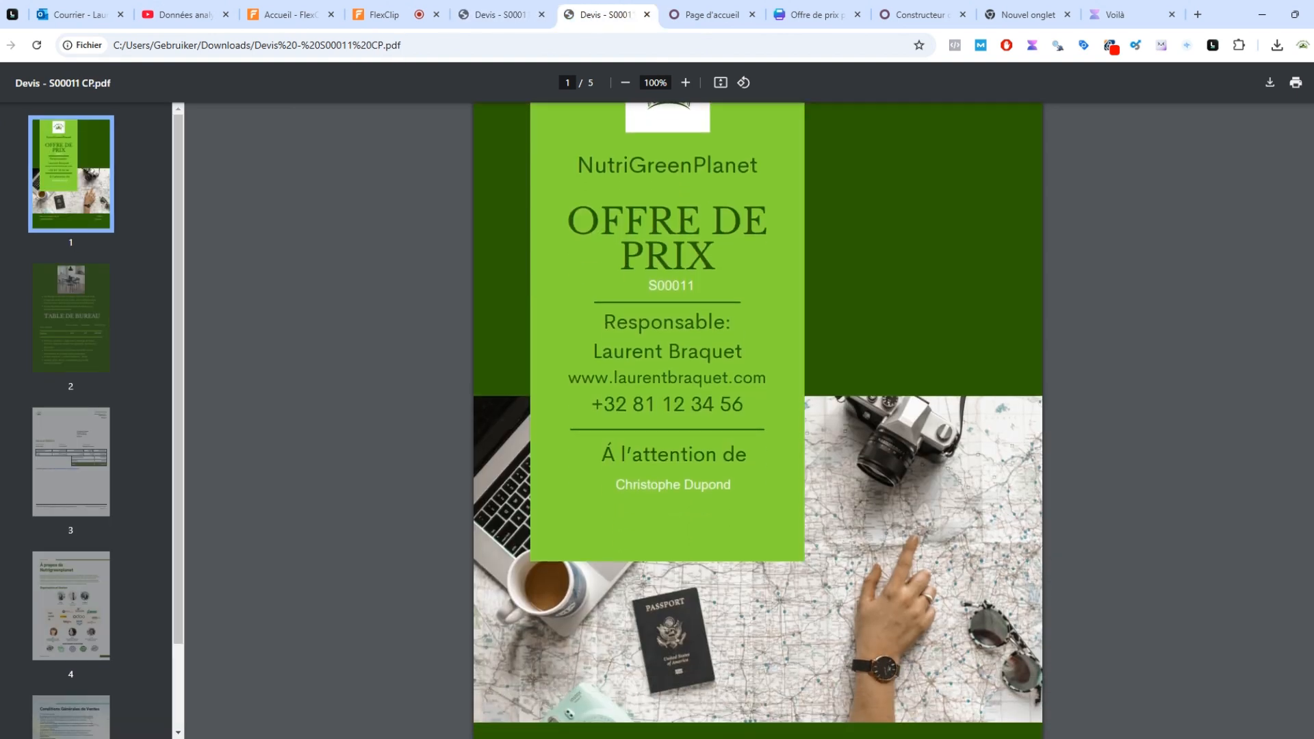
scroll(757, 421, "down", 8)
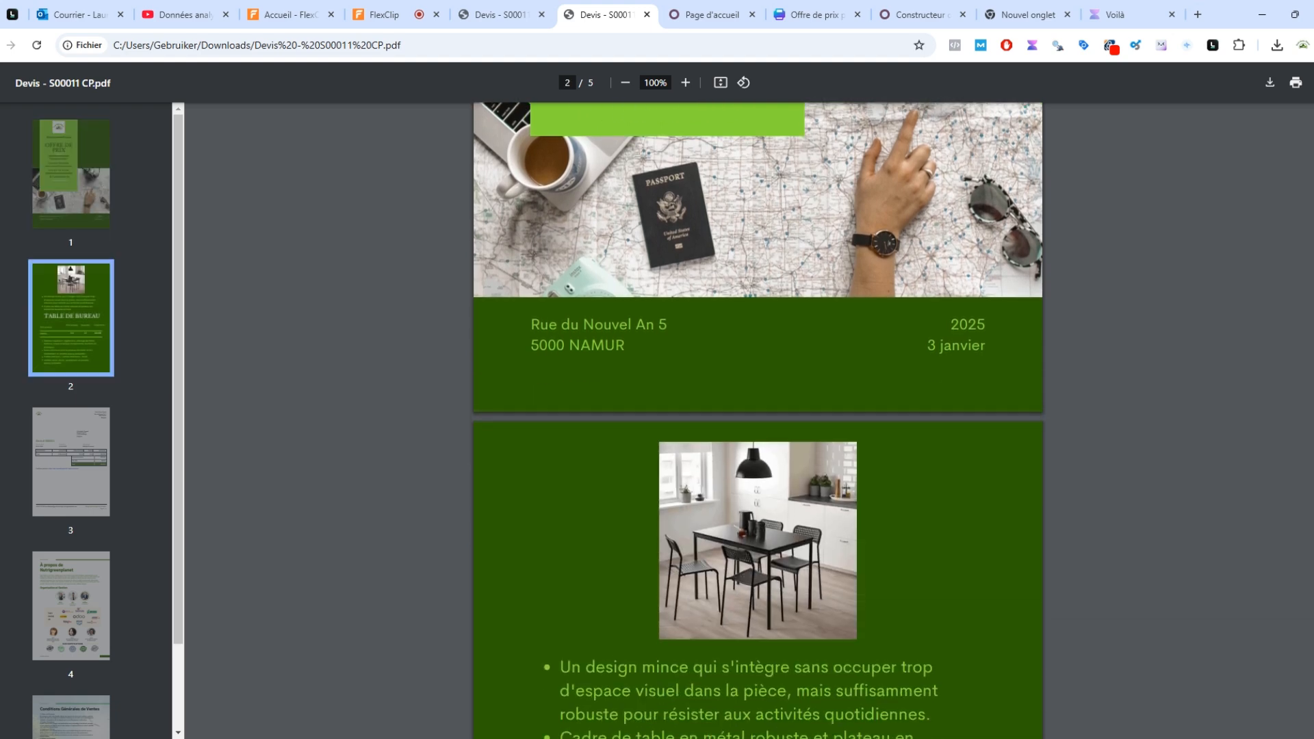
scroll(658, 324, "down", 12)
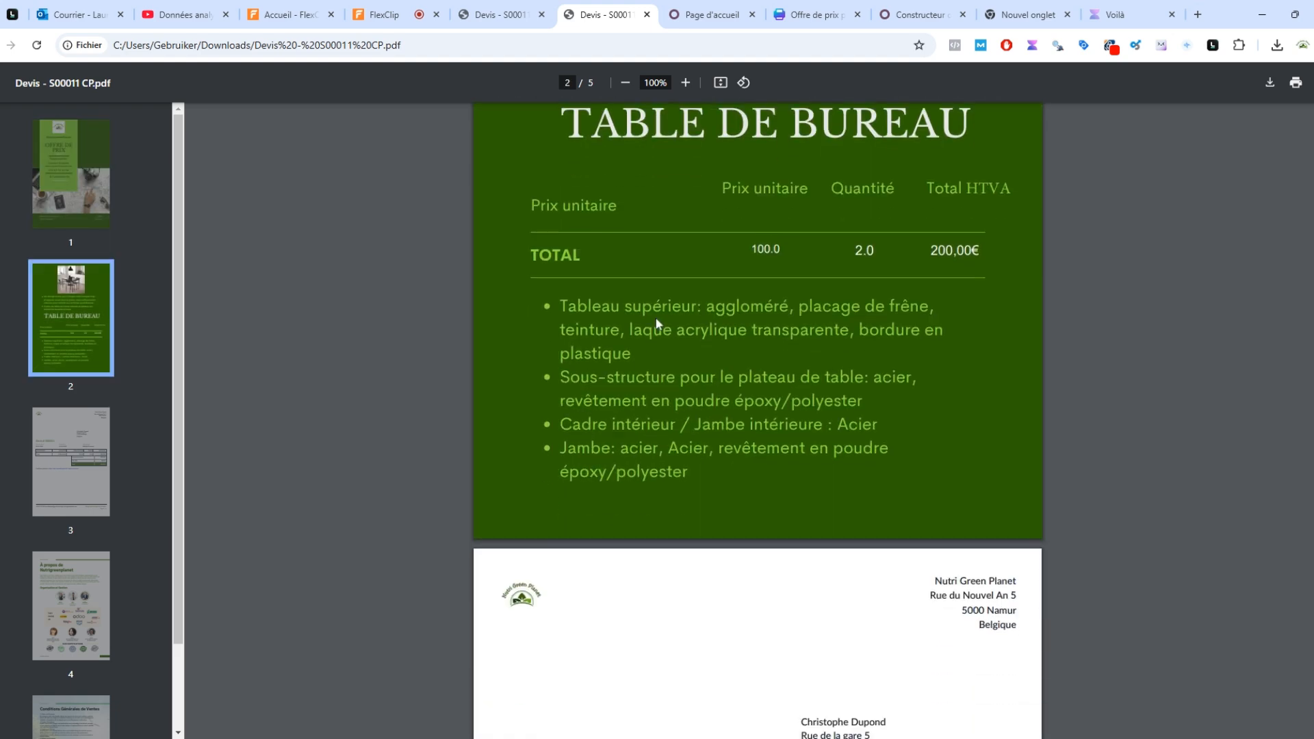
scroll(659, 323, "down", 18)
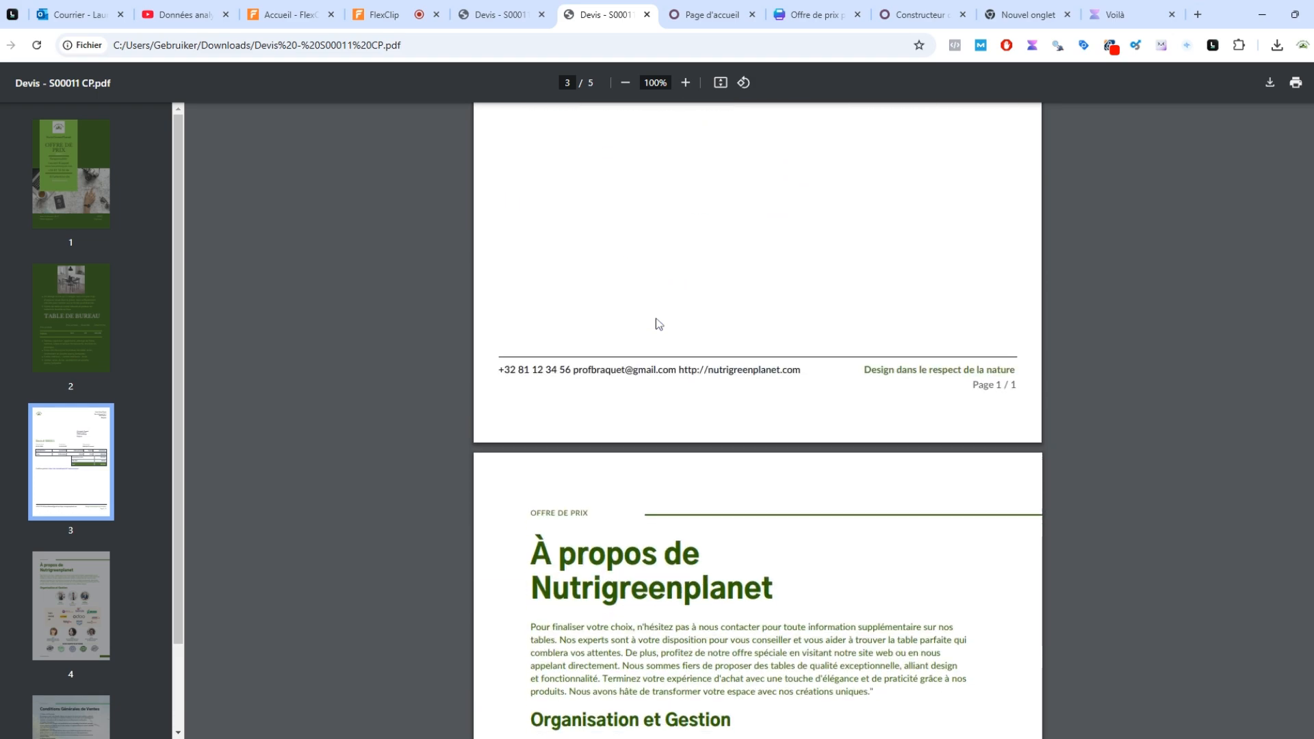
scroll(757, 420, "down", 10)
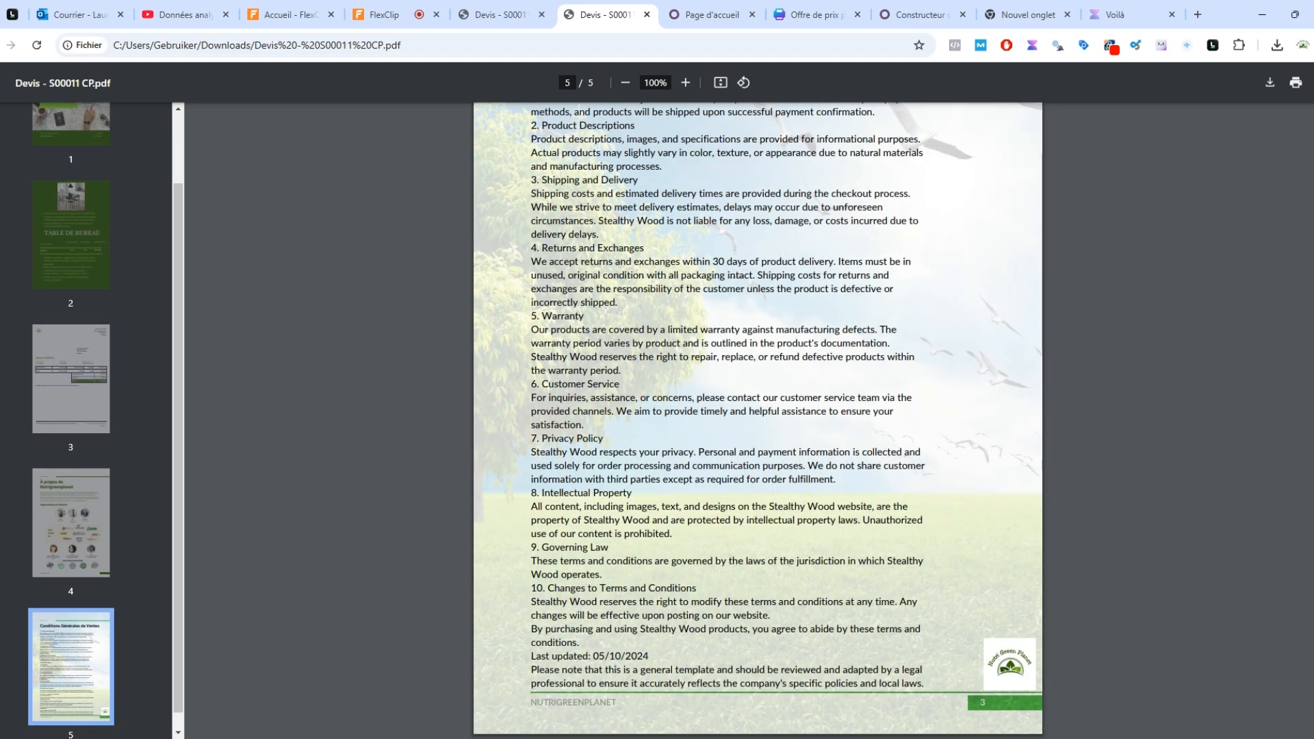
scroll(681, 317, "up", 18)
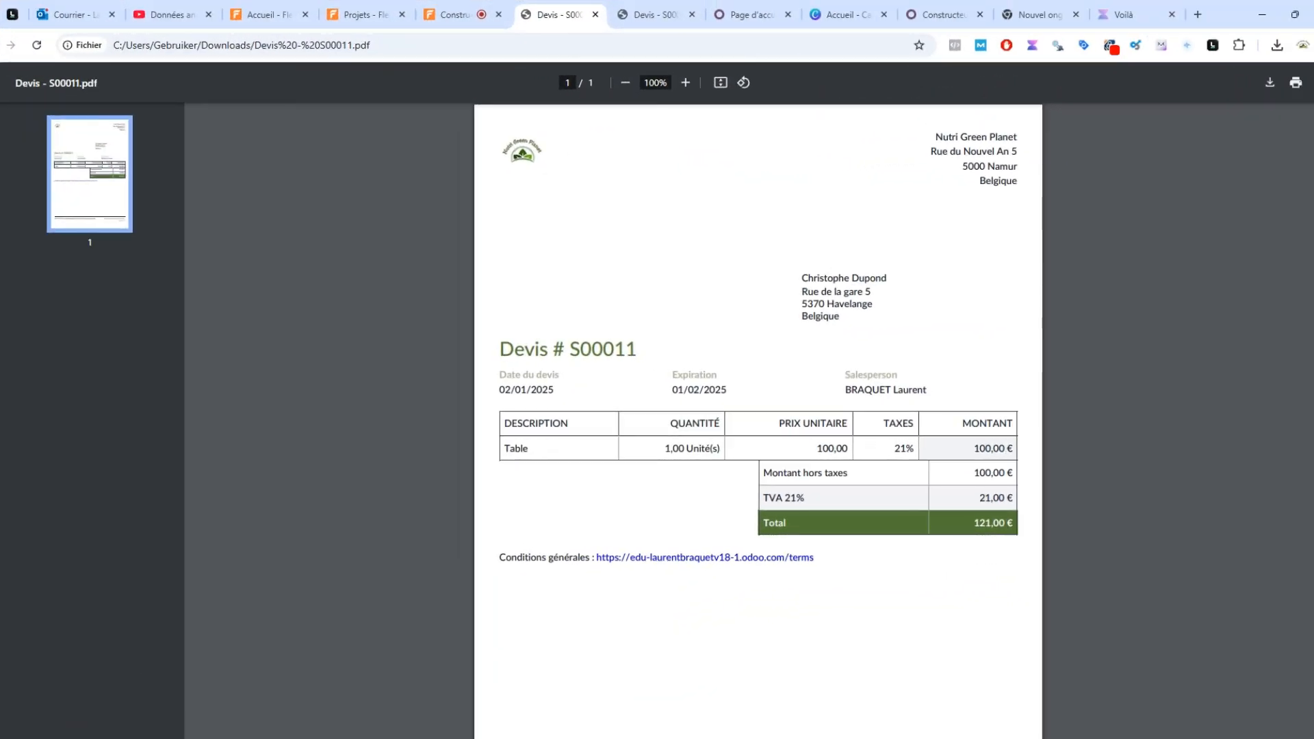
Examine the standard one-page quote PDF, including its customer block, line items, totals and footer
scroll(705, 274, "down", 3)
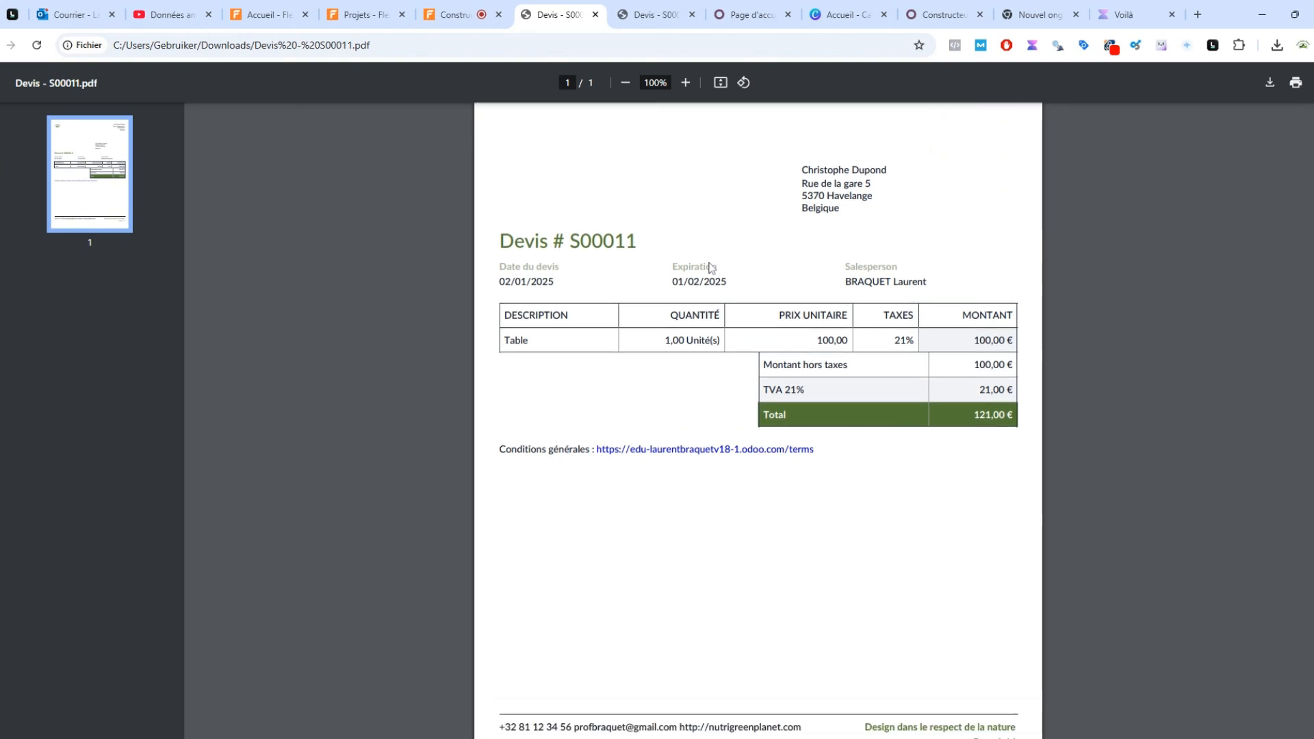
scroll(709, 269, "up", 3)
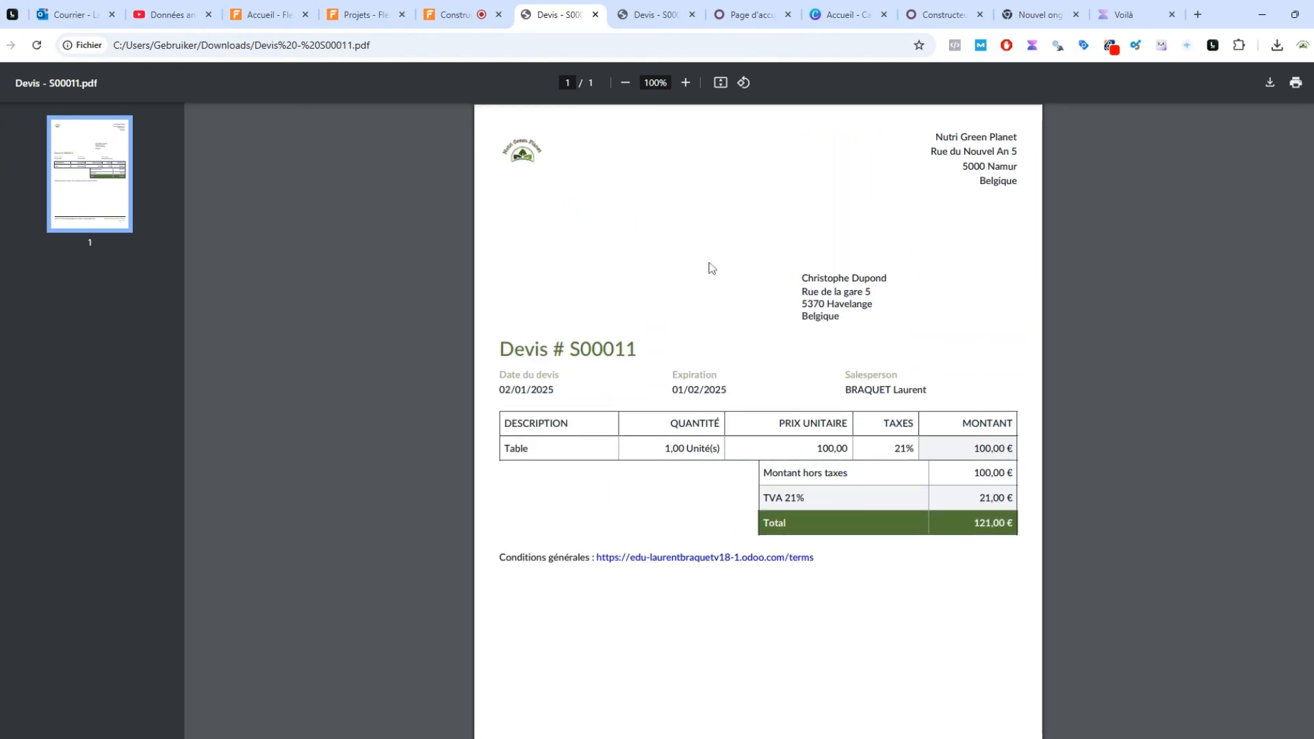
scroll(759, 411, "down", 1)
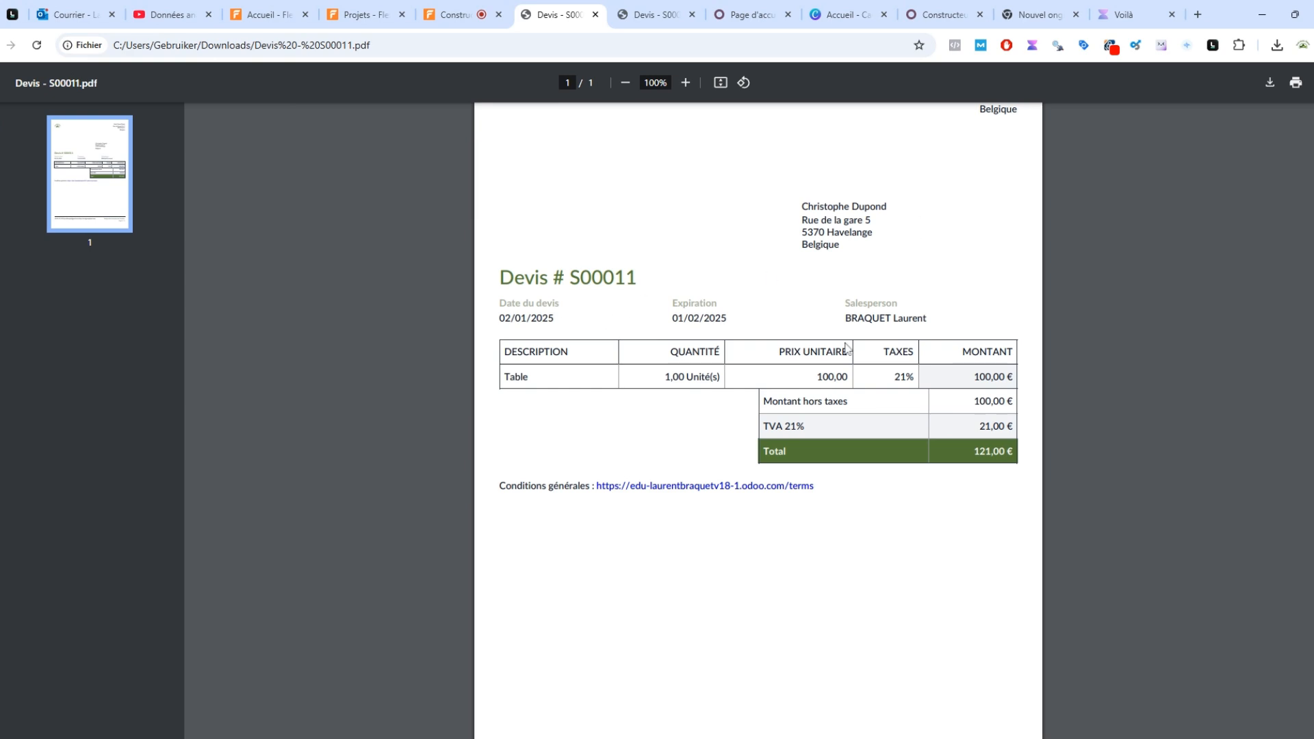
scroll(835, 363, "down", 2)
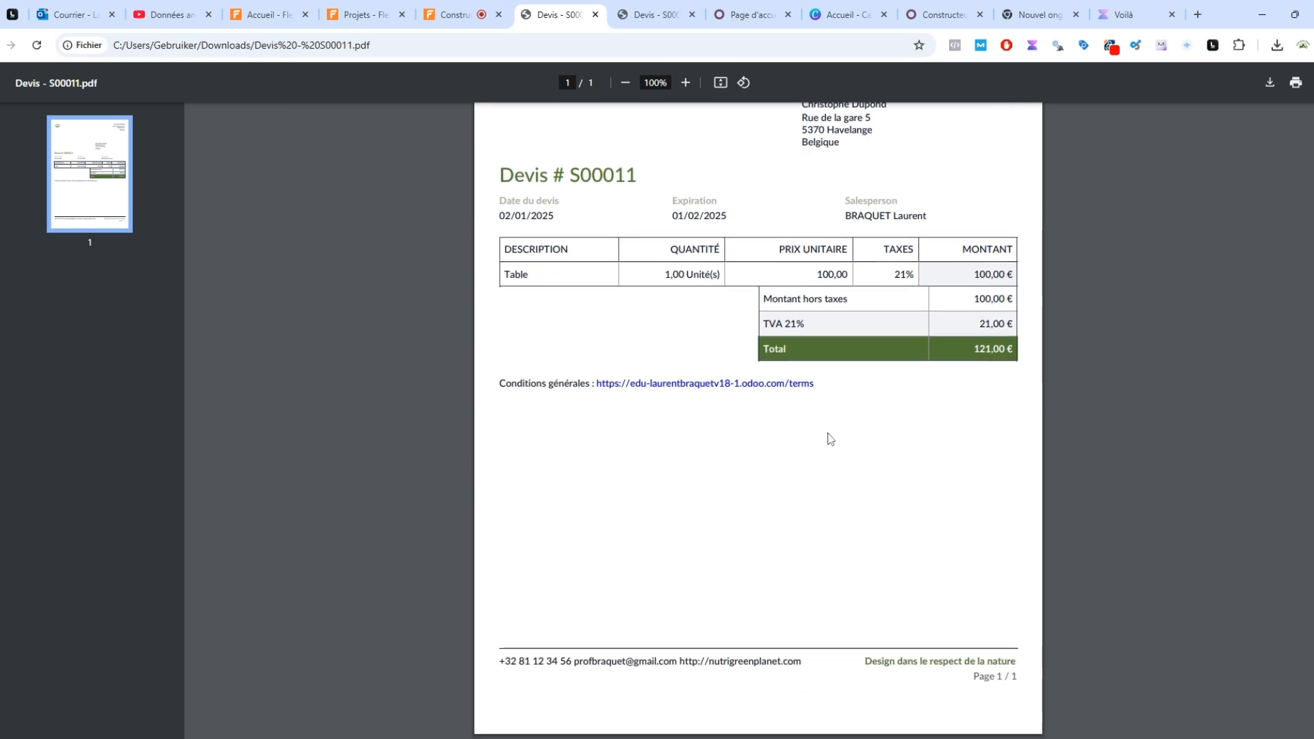
scroll(830, 437, "up", 3)
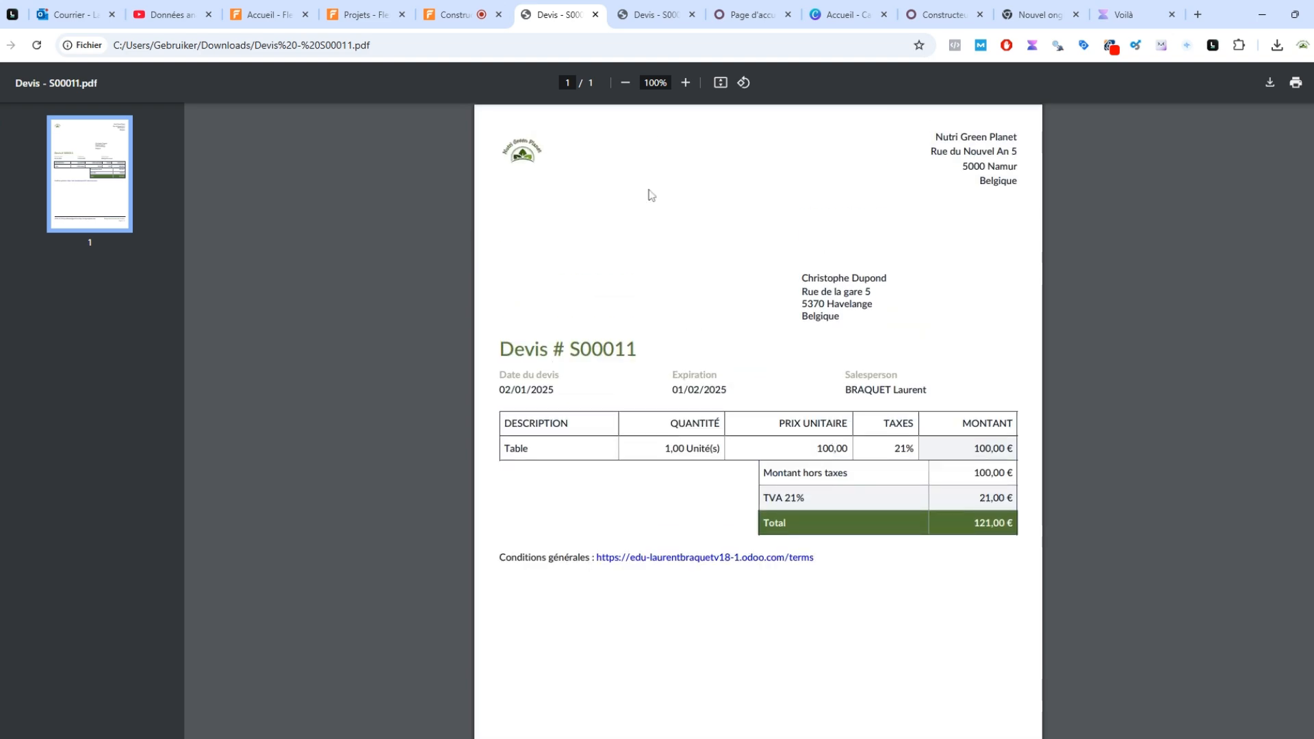
Switch back to the customised quote PDF and compare its cover, product, company and terms pages with the standard quote
left_click(650, 14)
scroll(759, 411, "up", 10)
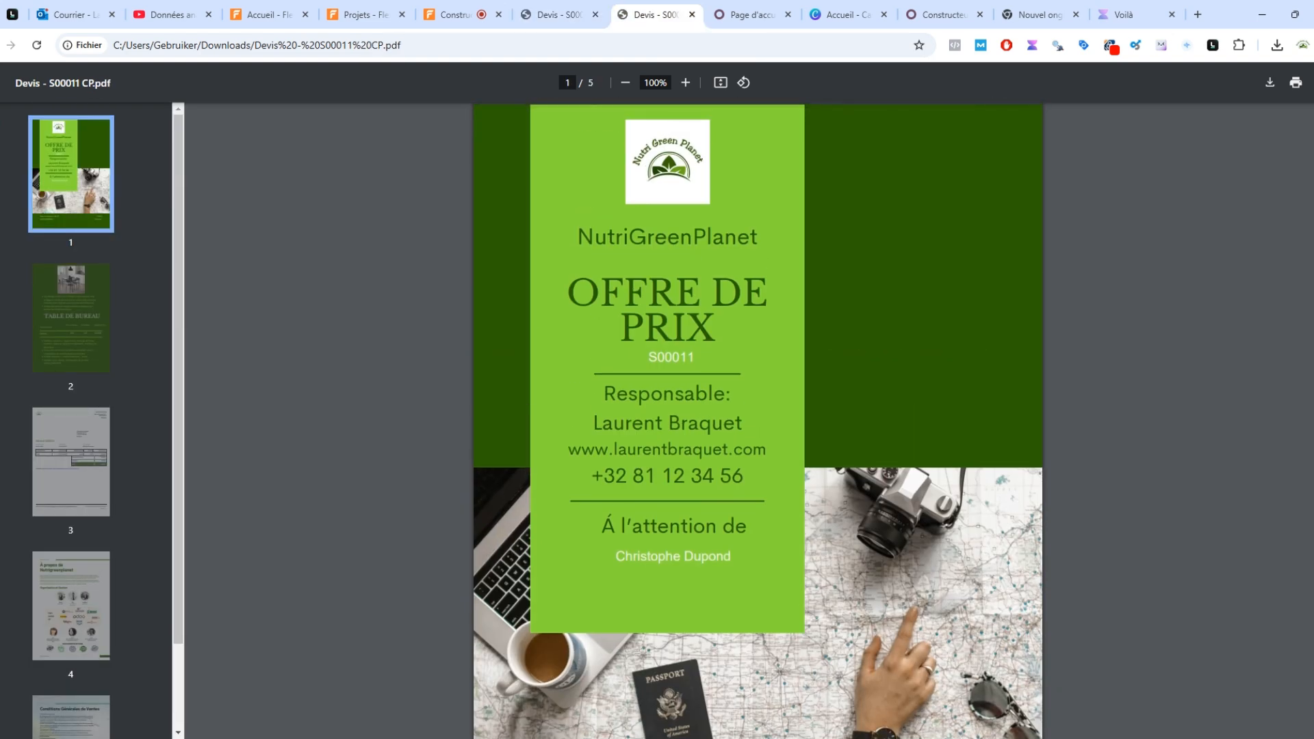
scroll(704, 383, "down", 20)
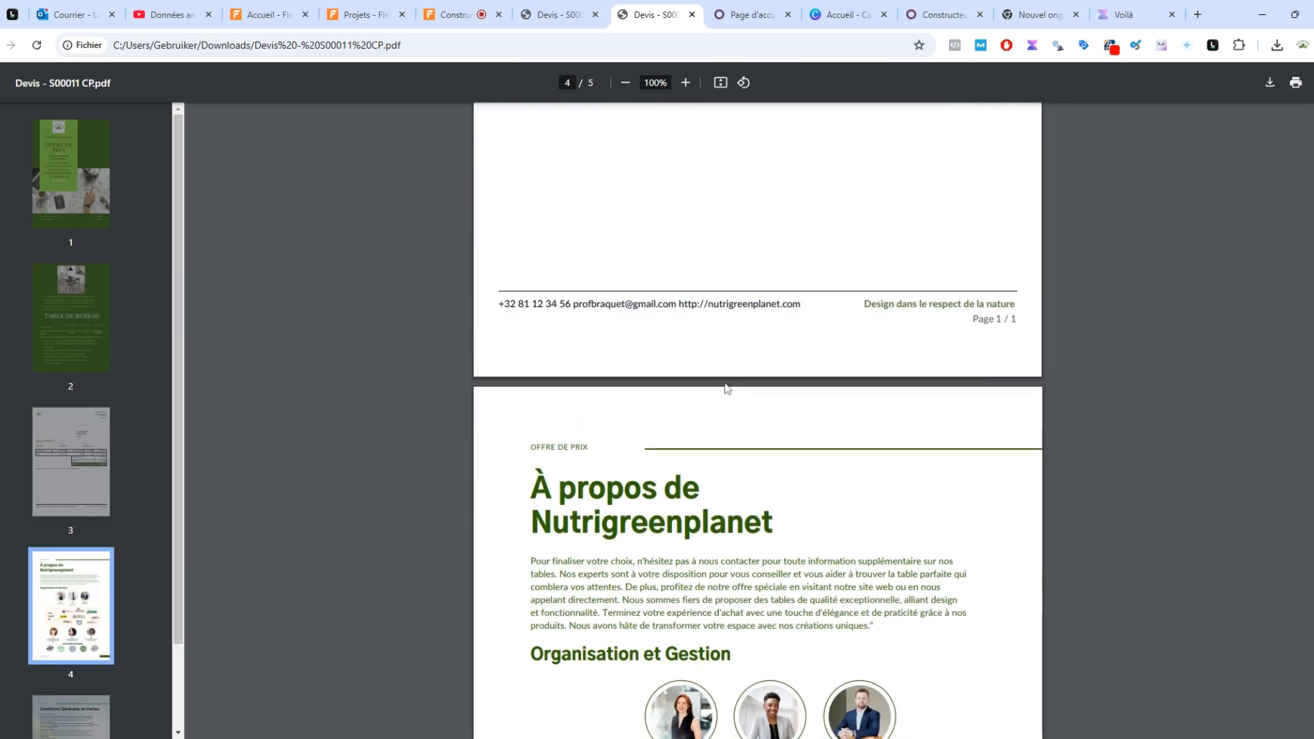
scroll(728, 389, "down", 20)
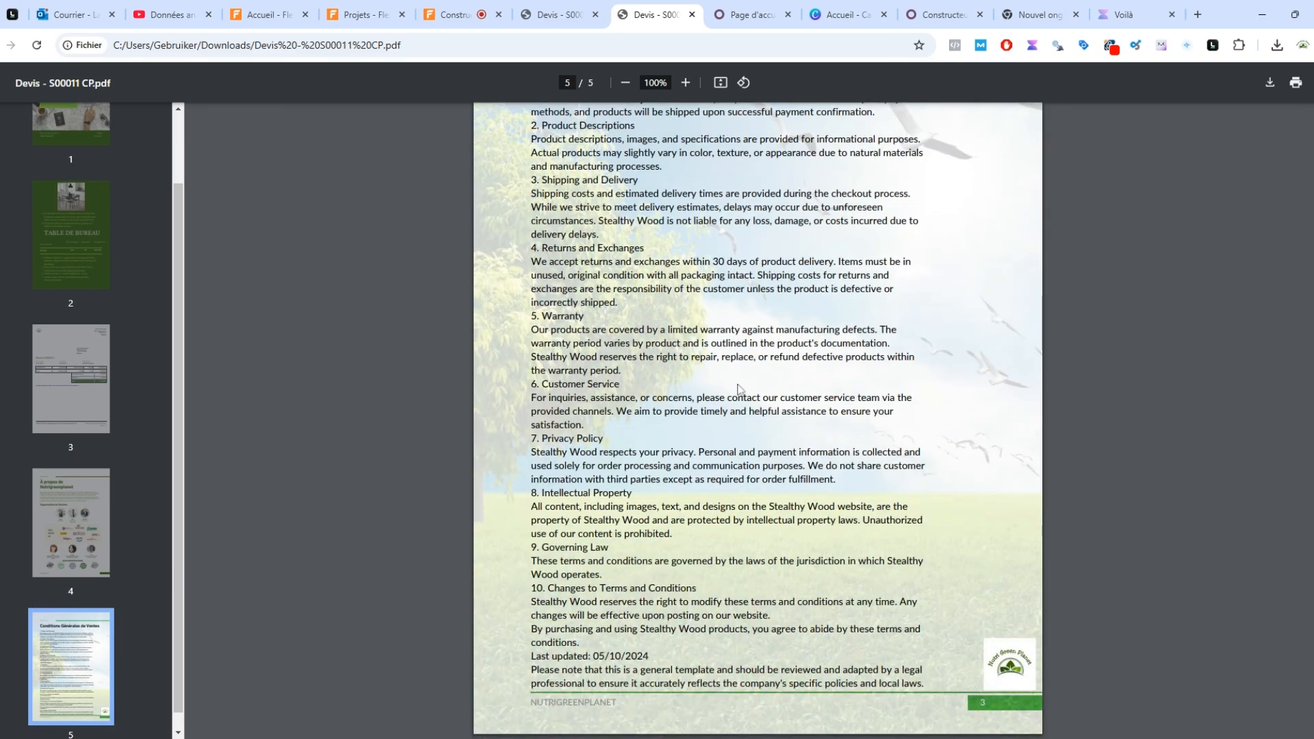
scroll(739, 388, "up", 20)
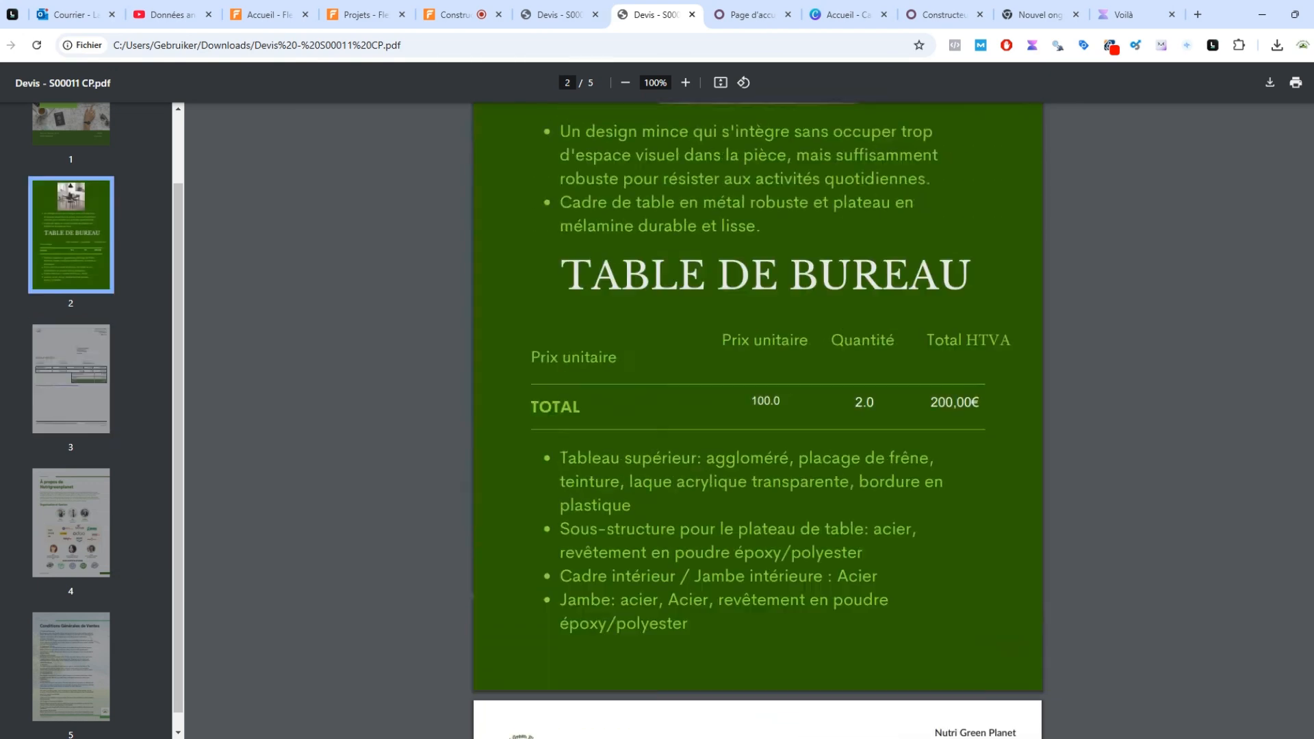
scroll(769, 367, "up", 10)
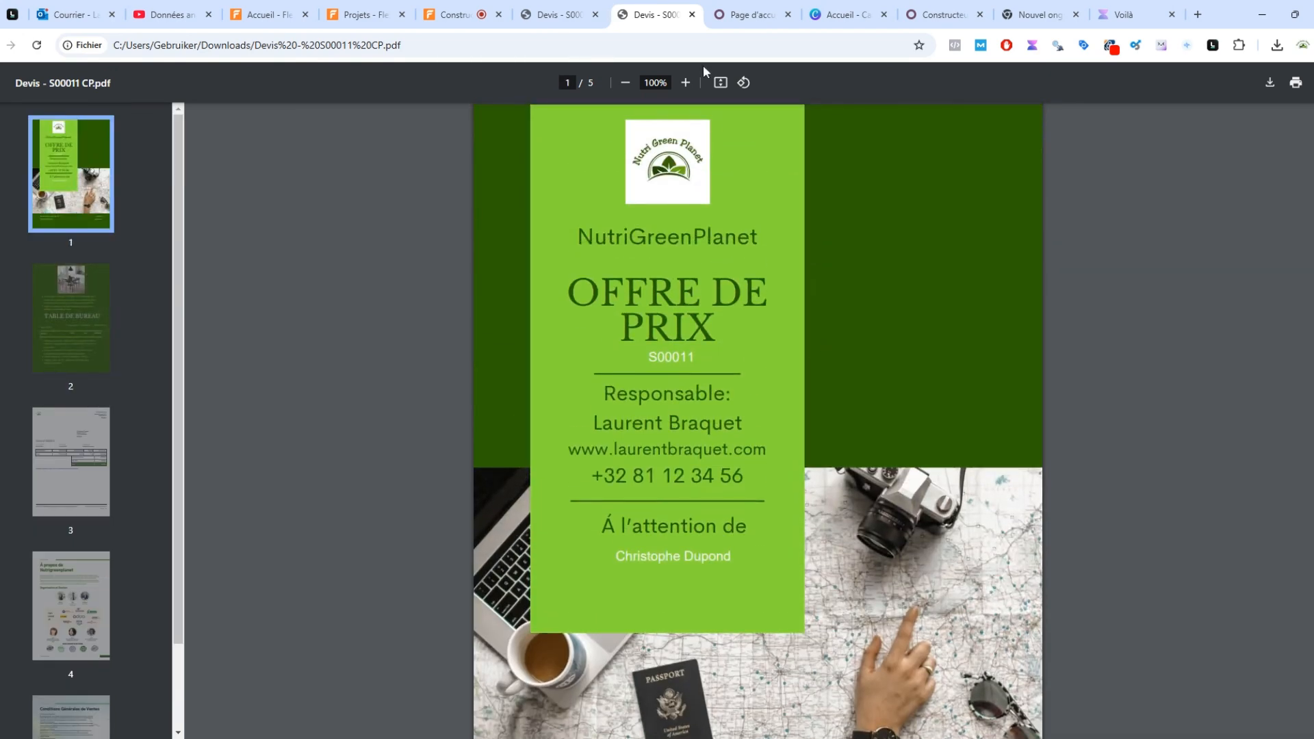
Switch to Canva, search the Canva templates for "devis" and browse the proposed designs
left_click(840, 15)
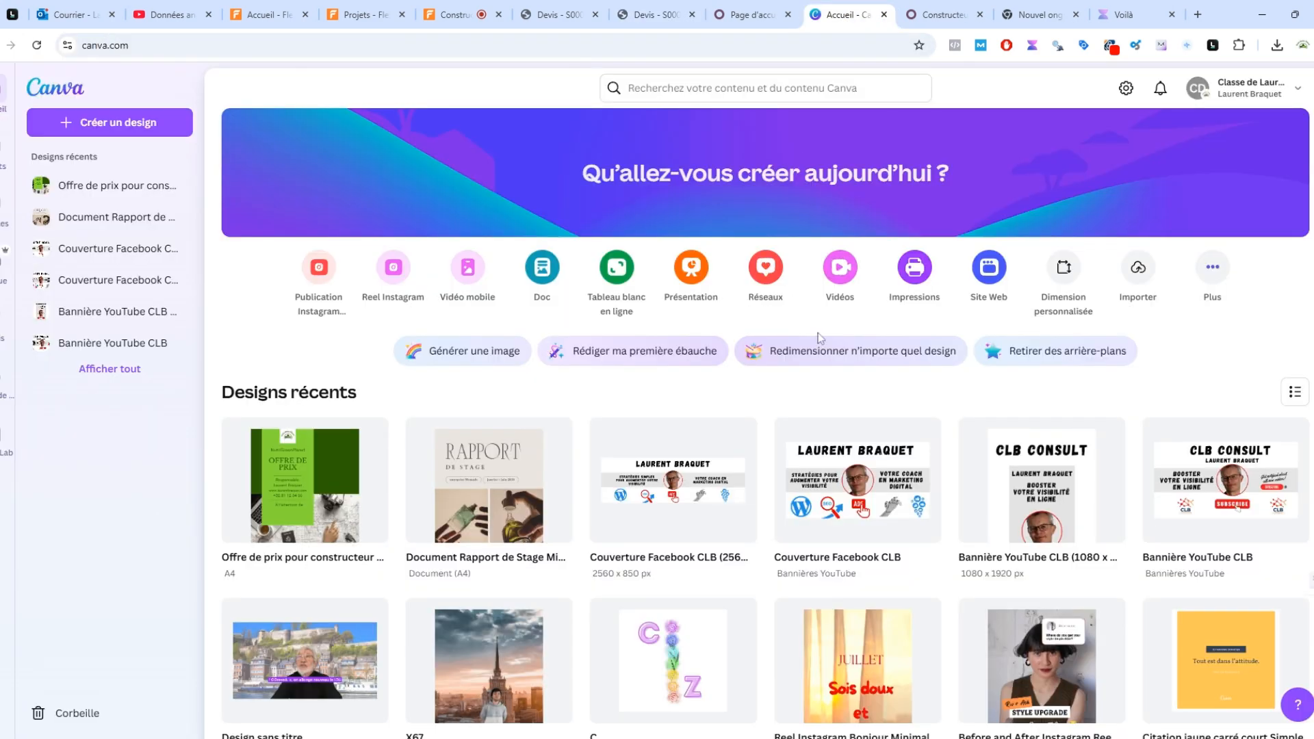
left_click(89, 125)
left_click(684, 88)
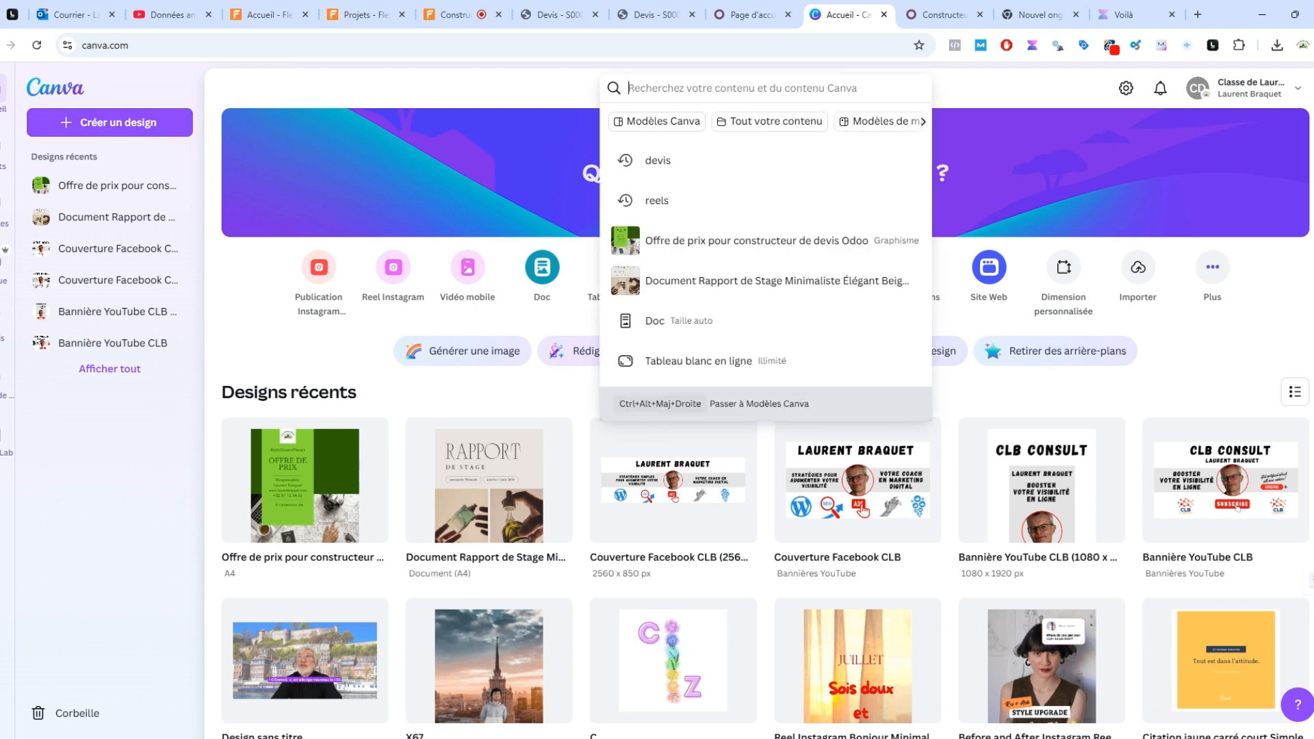
type("devis")
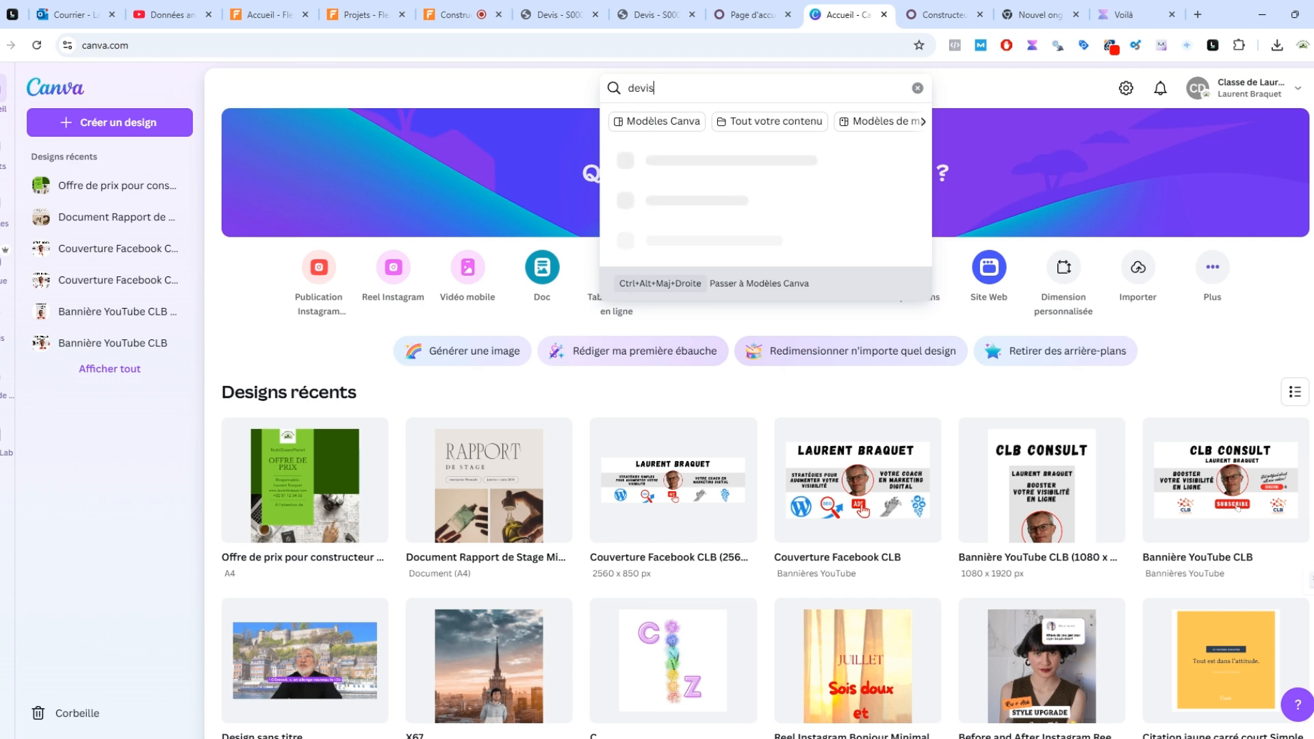
left_click(681, 122)
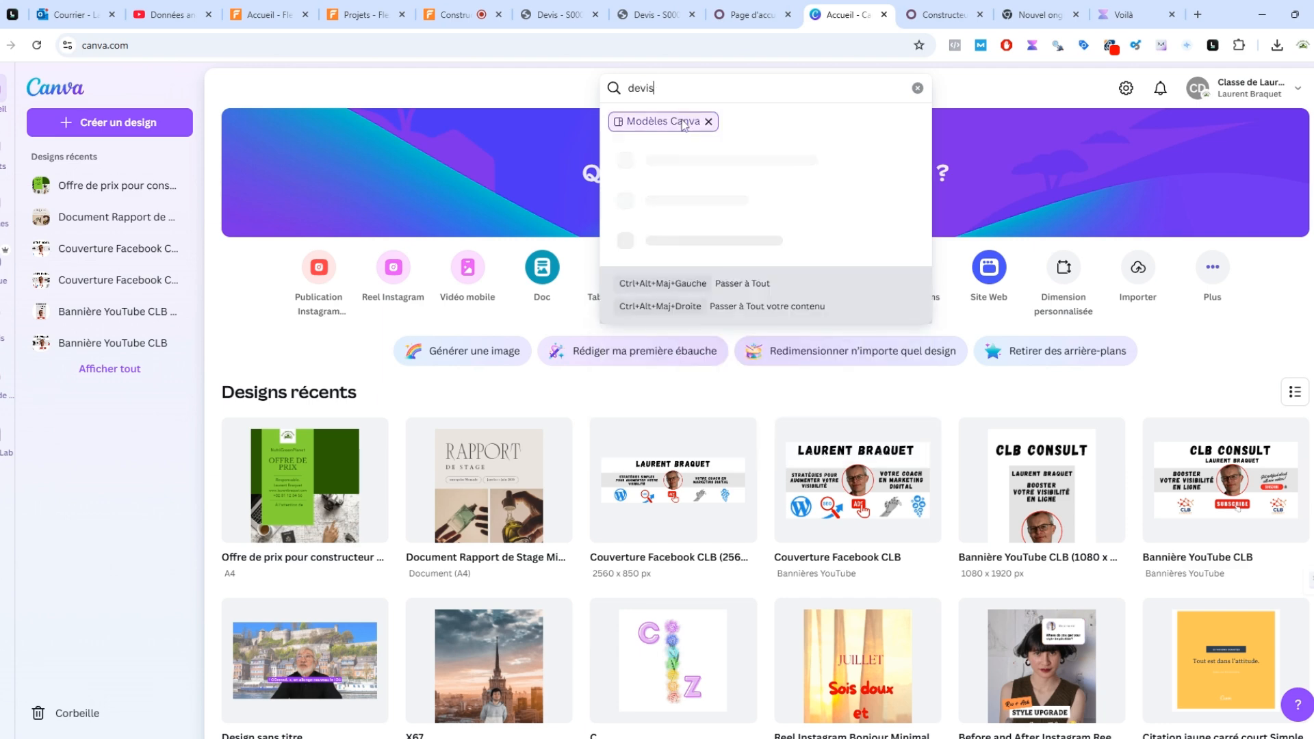
left_click(657, 199)
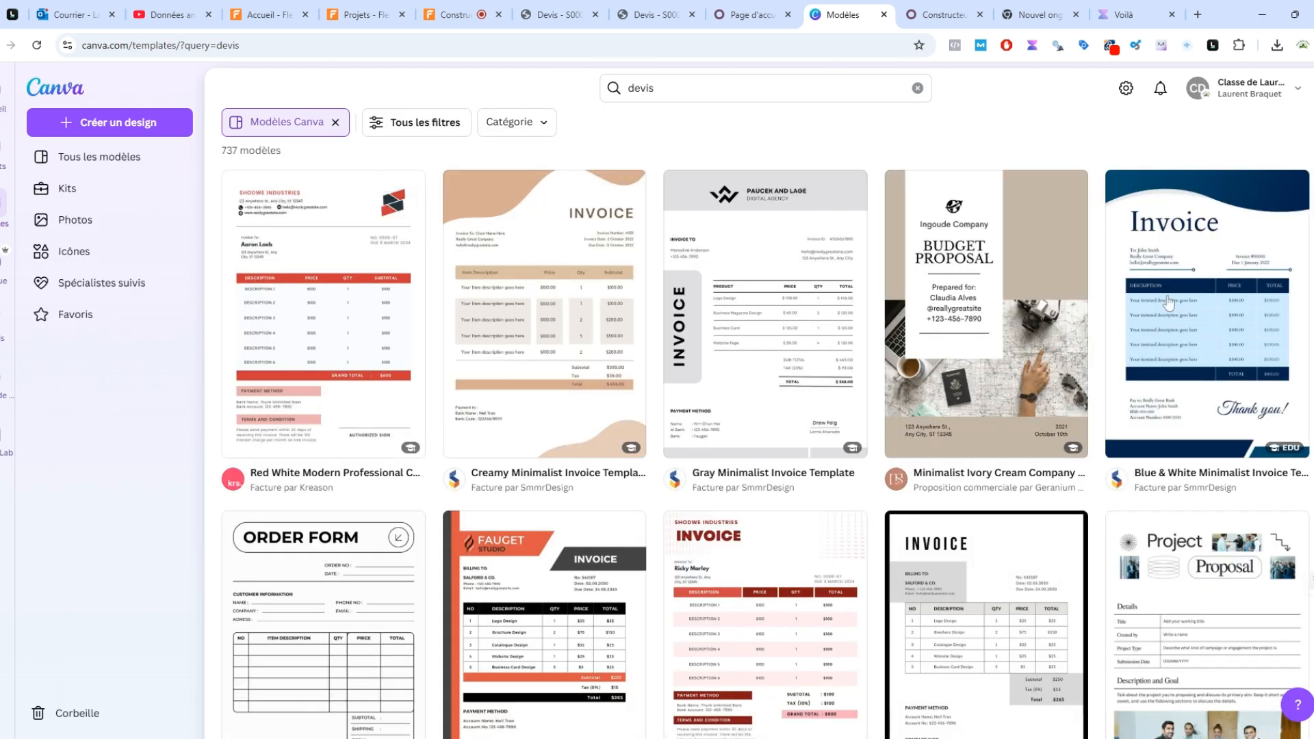
scroll(792, 464, "down", 6)
scroll(794, 466, "up", 6)
Open the design "Offre de prix pour constructeur de devis Odoo" from the projects and examine its cover and product page
left_click(3, 145)
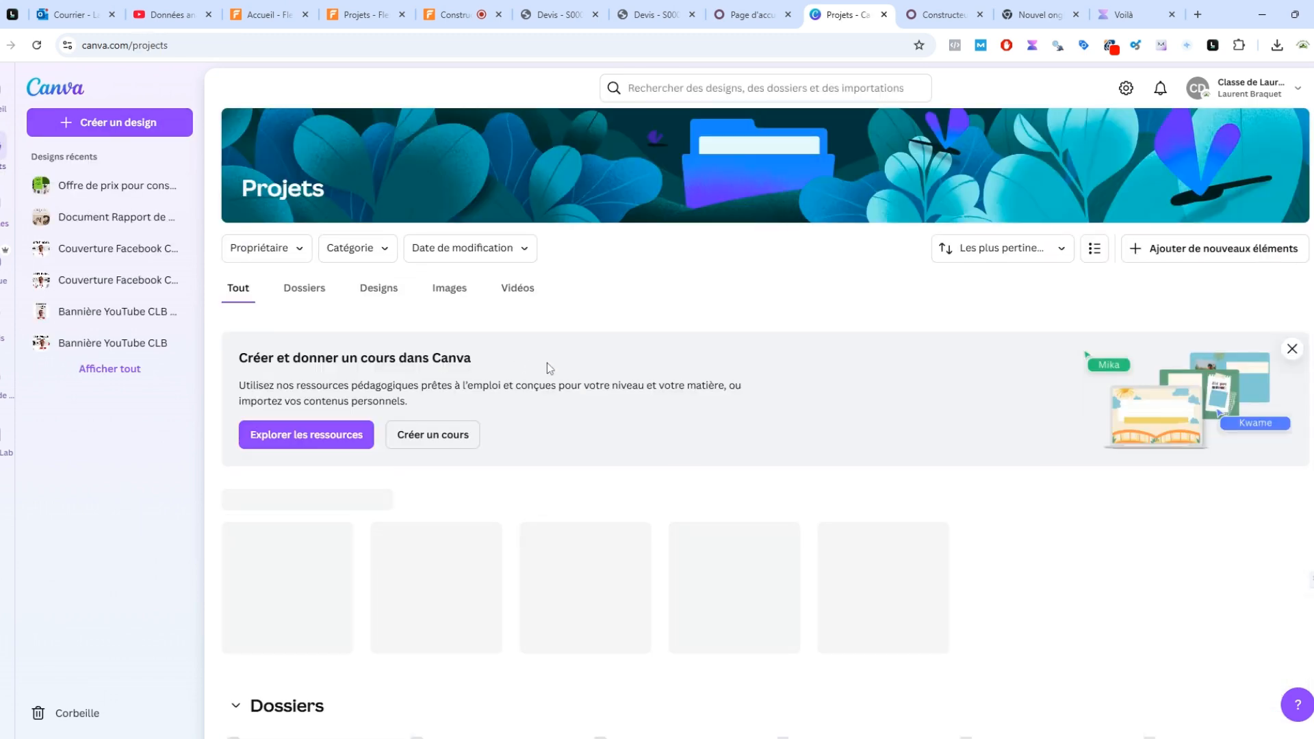
left_click(295, 572)
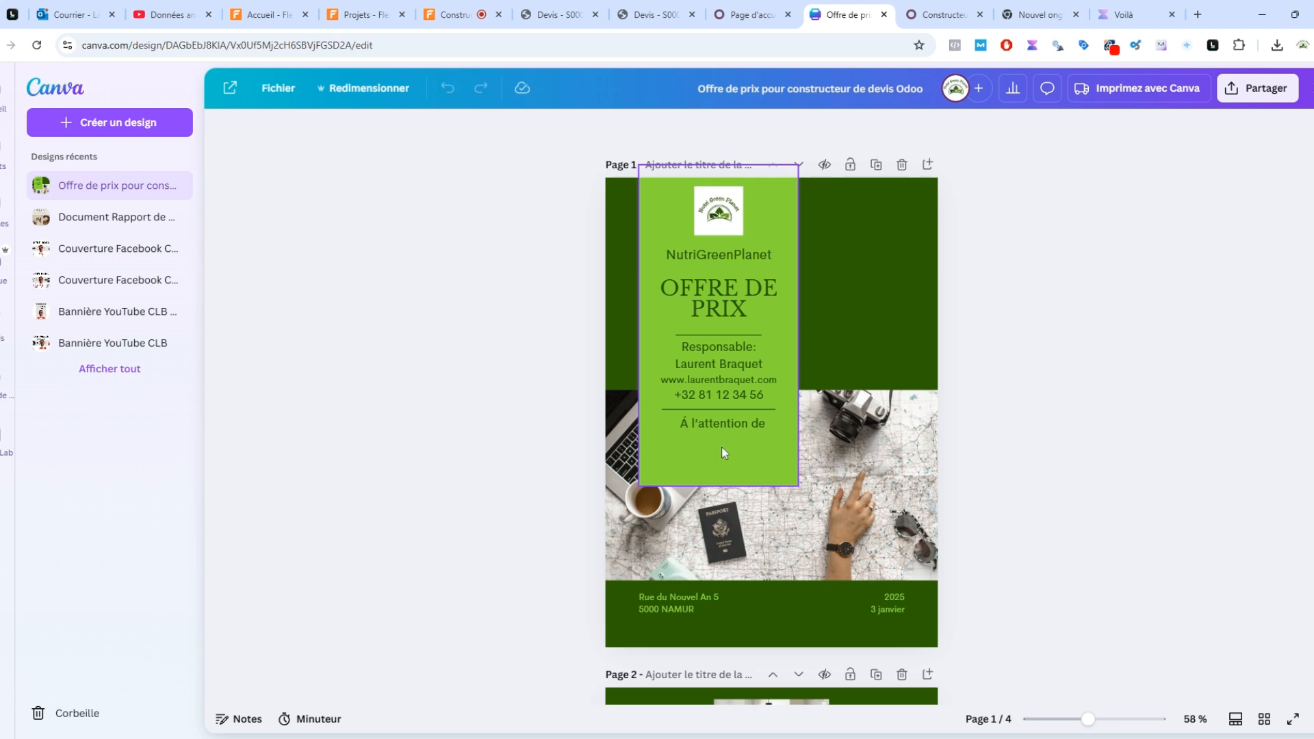
scroll(722, 450, "down", 4)
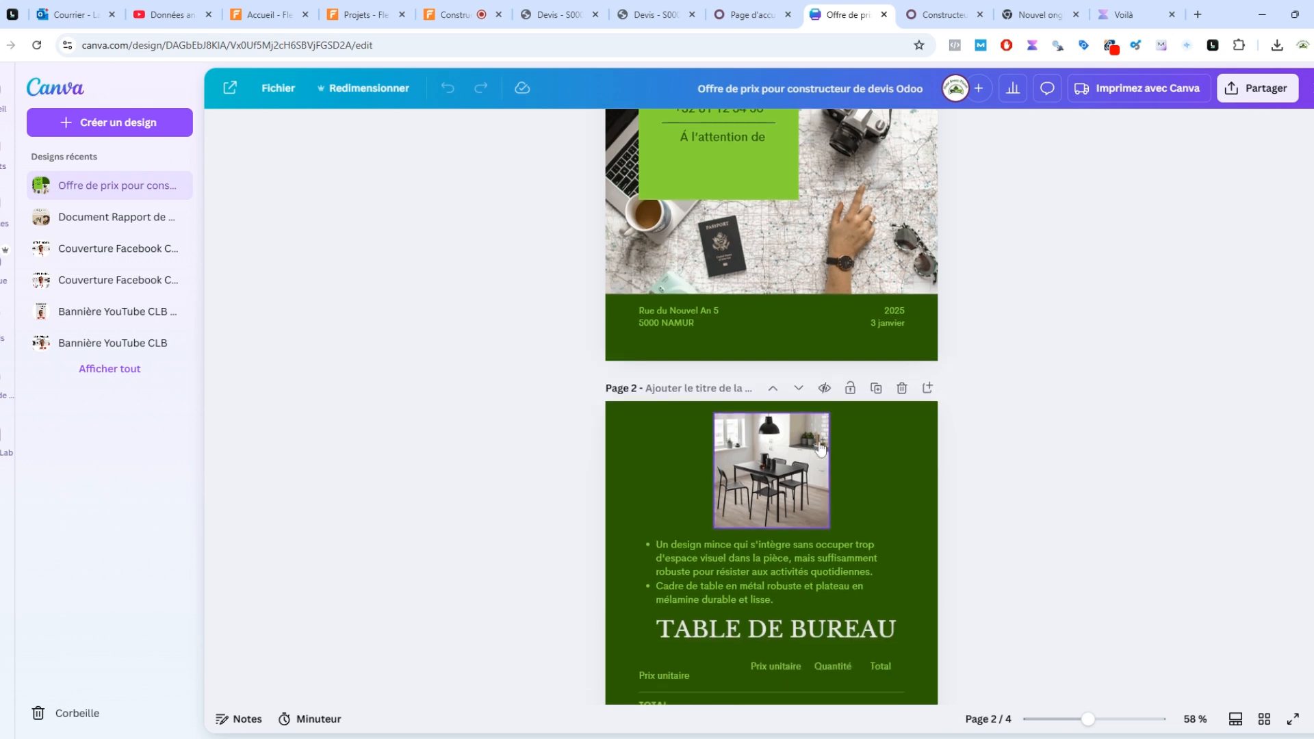
scroll(820, 446, "down", 1)
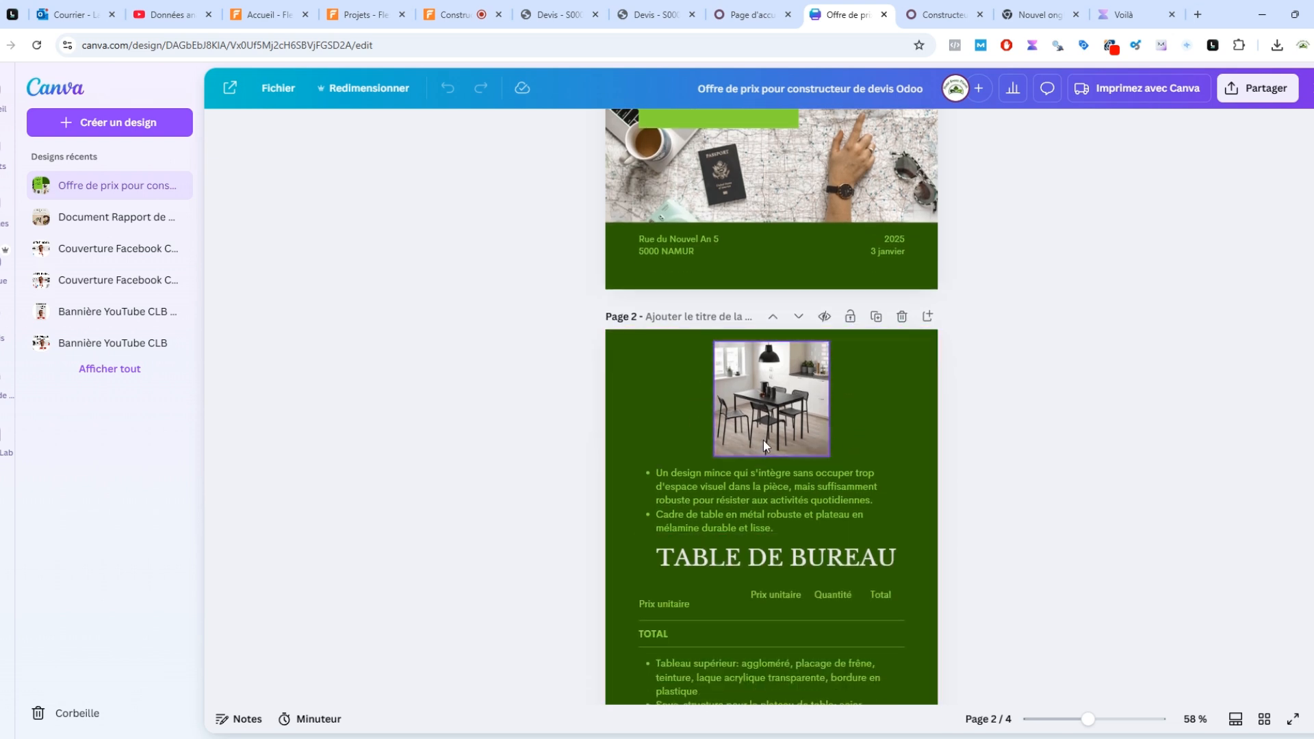
scroll(763, 441, "down", 1)
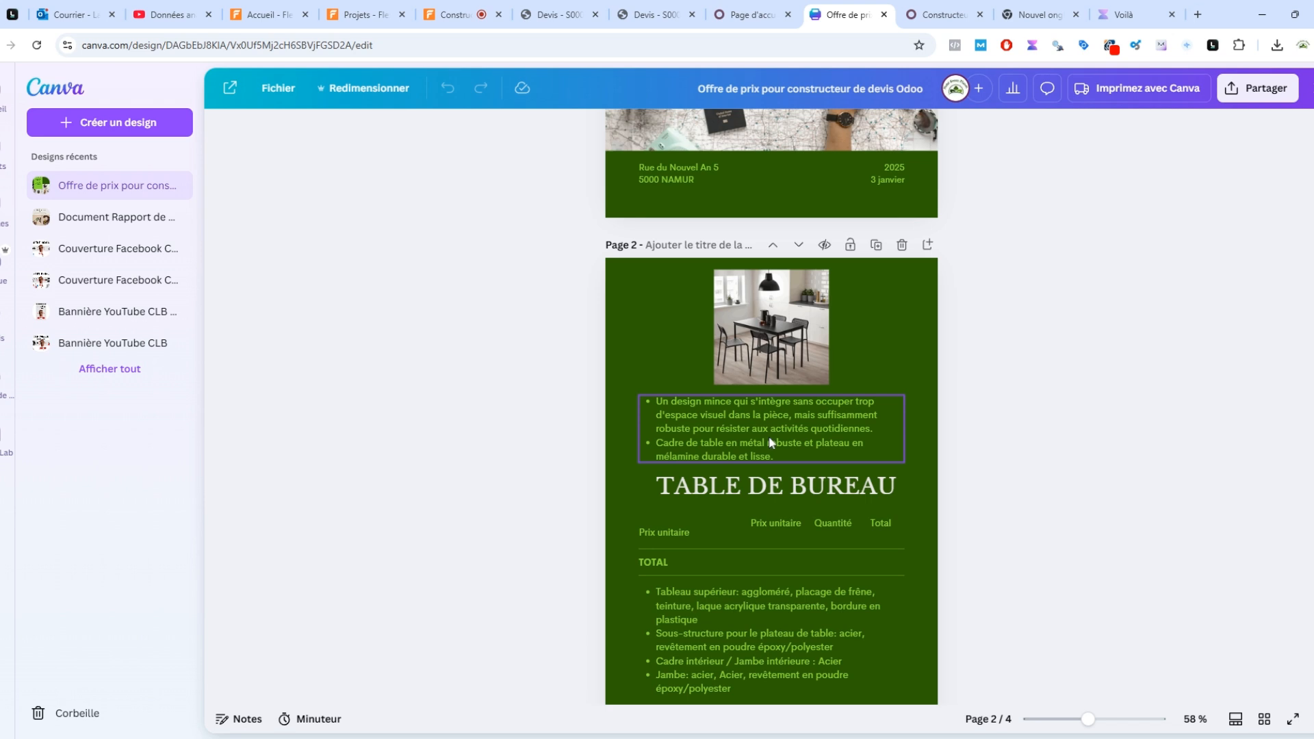
scroll(769, 442, "down", 2)
scroll(769, 438, "up", 1)
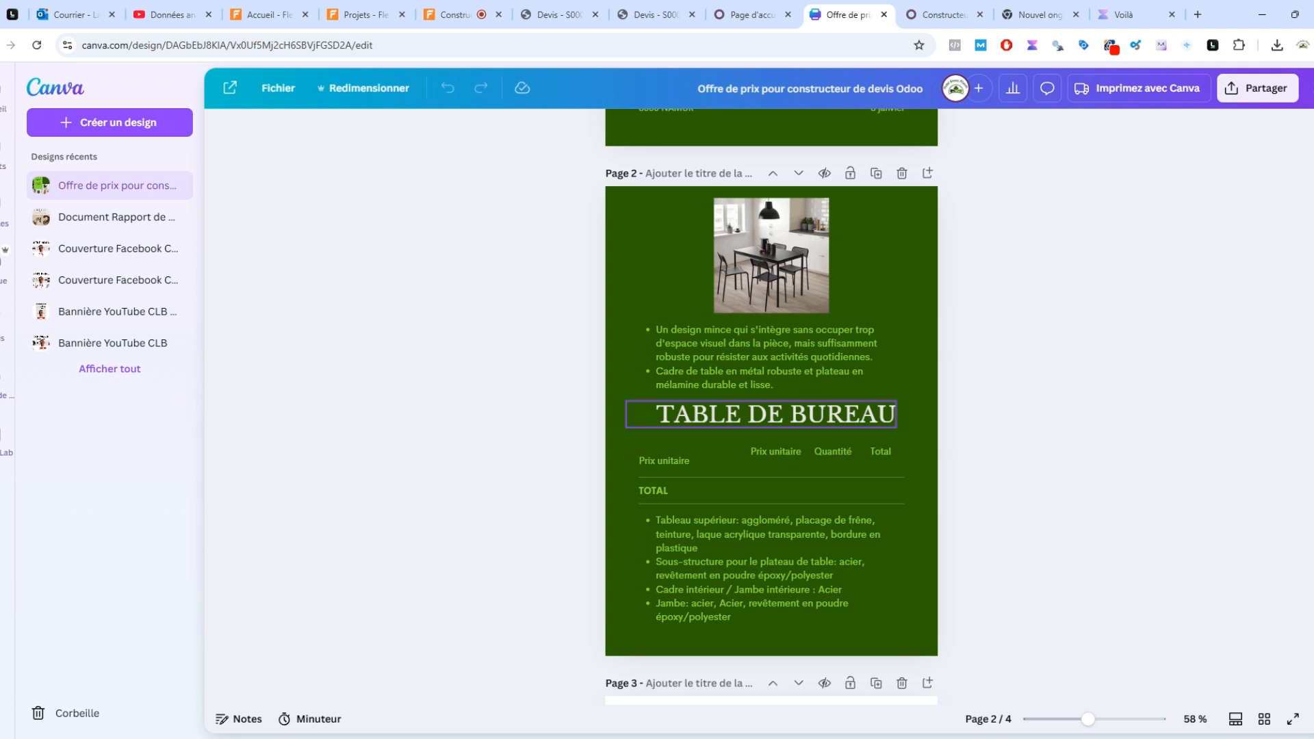
Examine the "À propos de Nutrigreenplanet" page and the "Conditions Générales de Ventes" page of the design
scroll(710, 425, "down", 5)
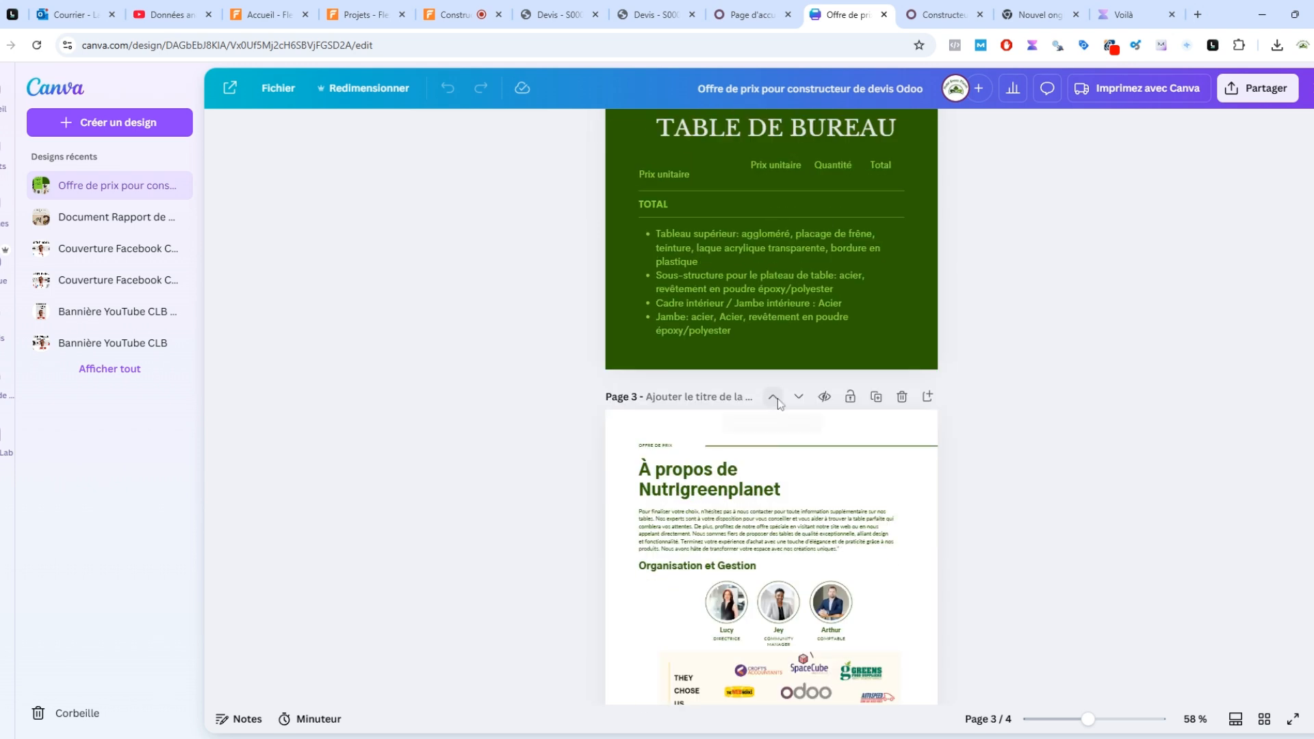
scroll(712, 421, "down", 2)
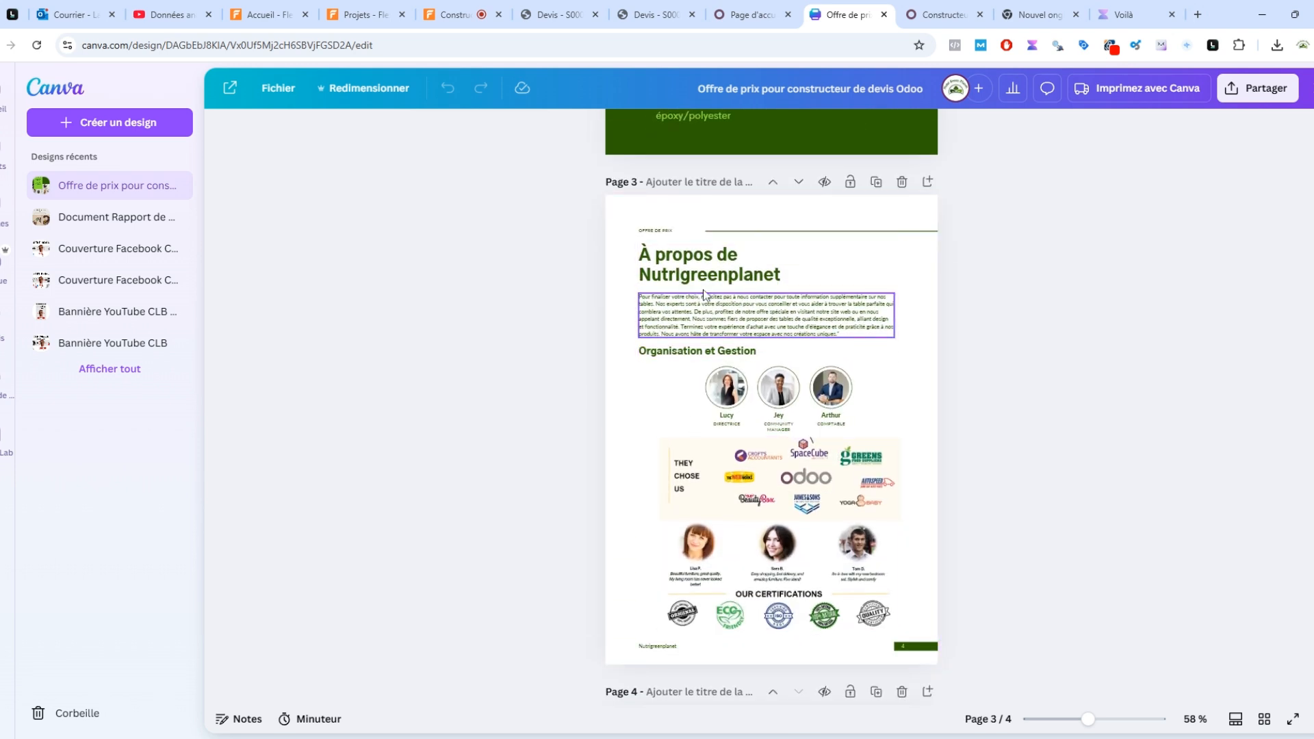
scroll(758, 274, "down", 3)
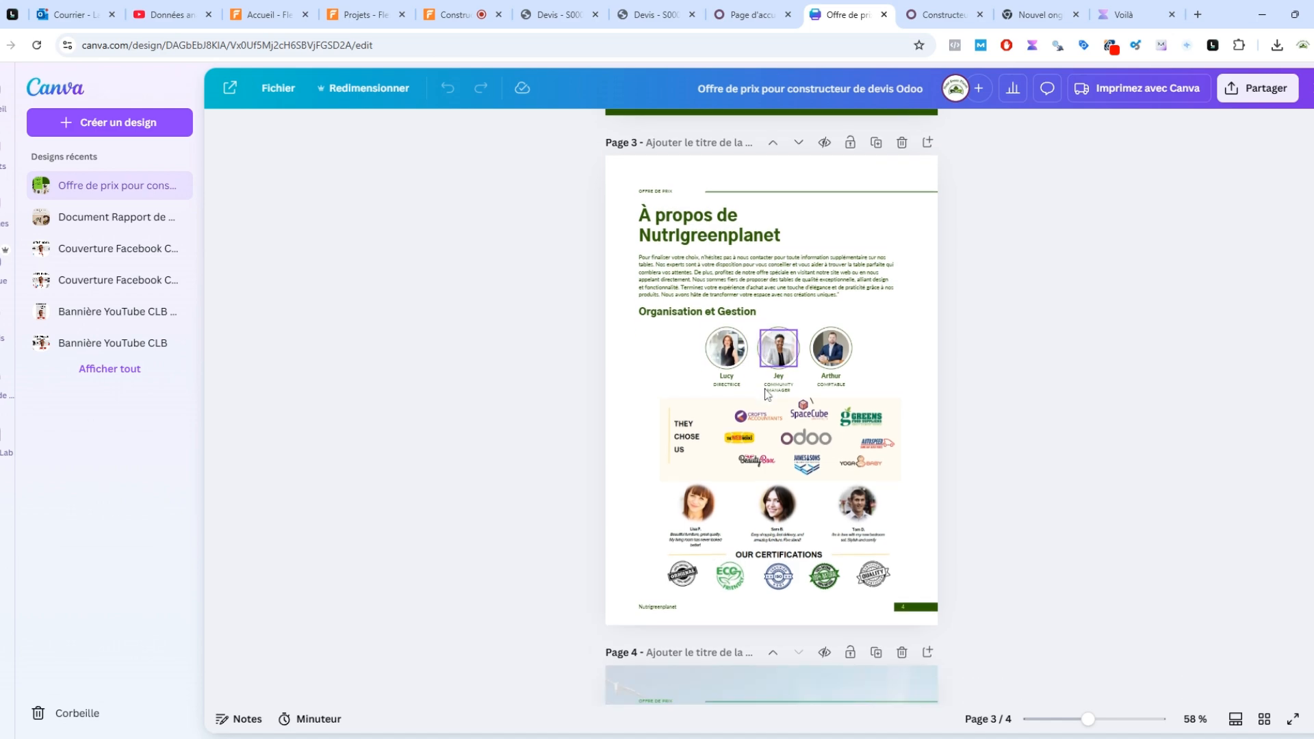
scroll(759, 273, "up", 4)
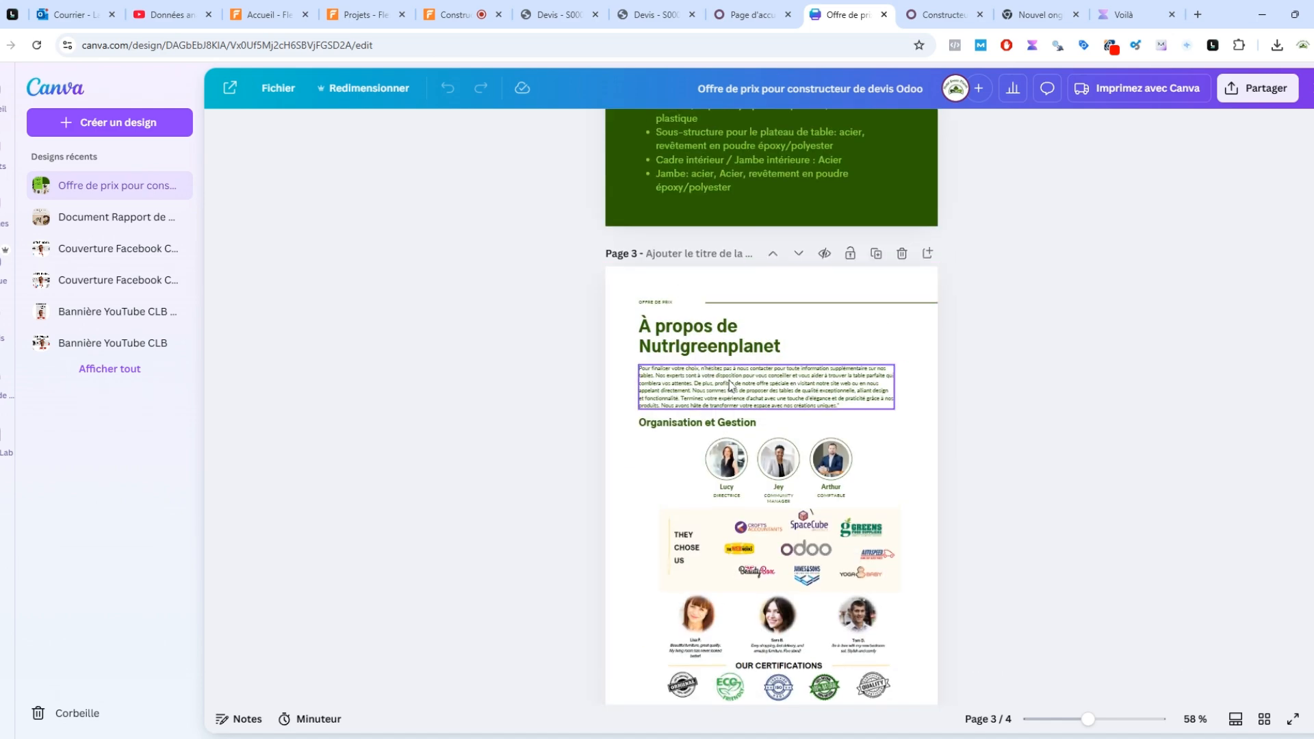
scroll(730, 384, "down", 1)
scroll(770, 383, "down", 3)
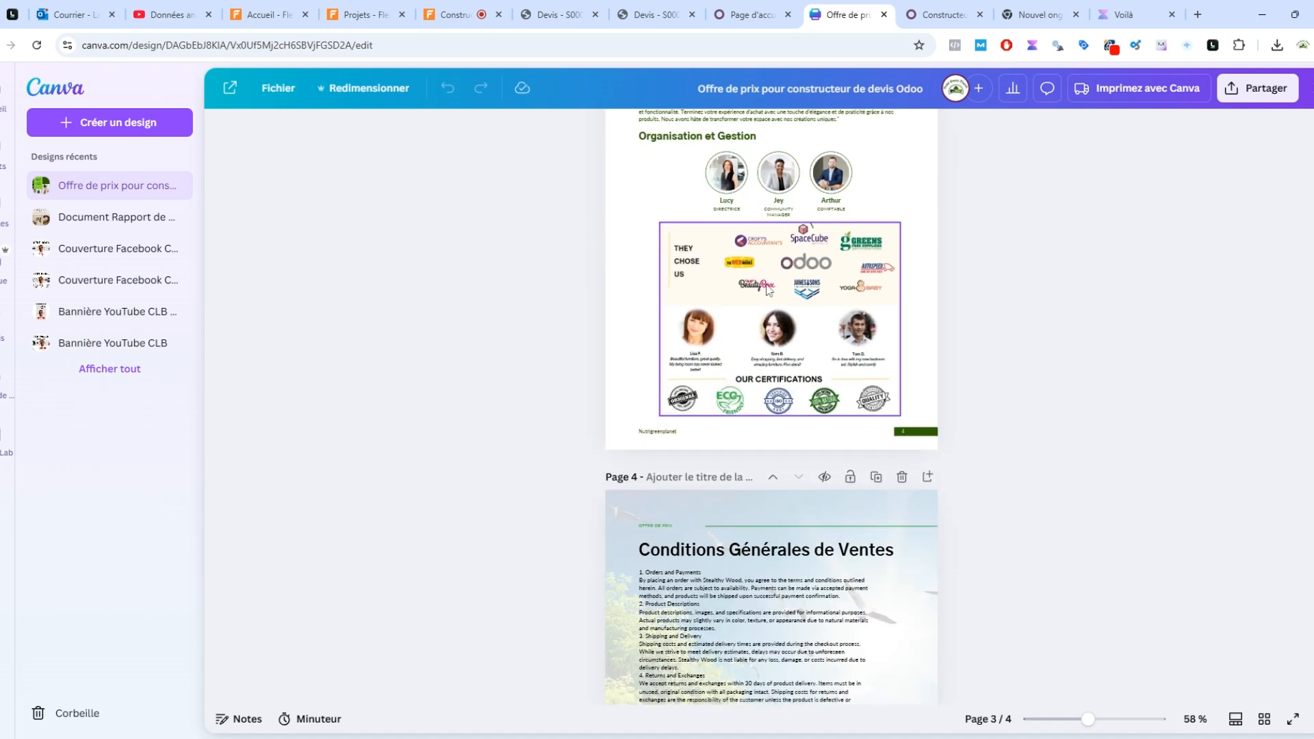
scroll(766, 308, "down", 4)
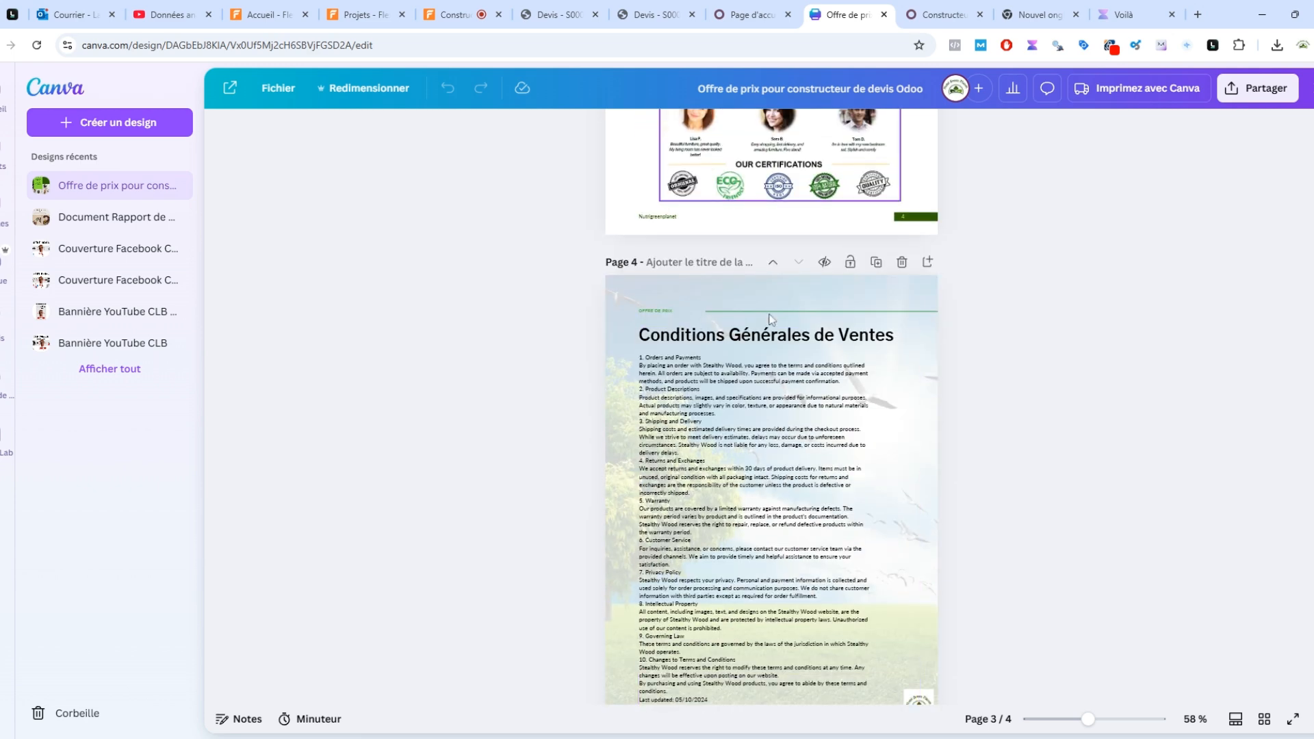
Return to the cover of the design and review the "Table de bureau" page with its price and quantity columns
scroll(740, 409, "up", 7)
scroll(740, 410, "up", 14)
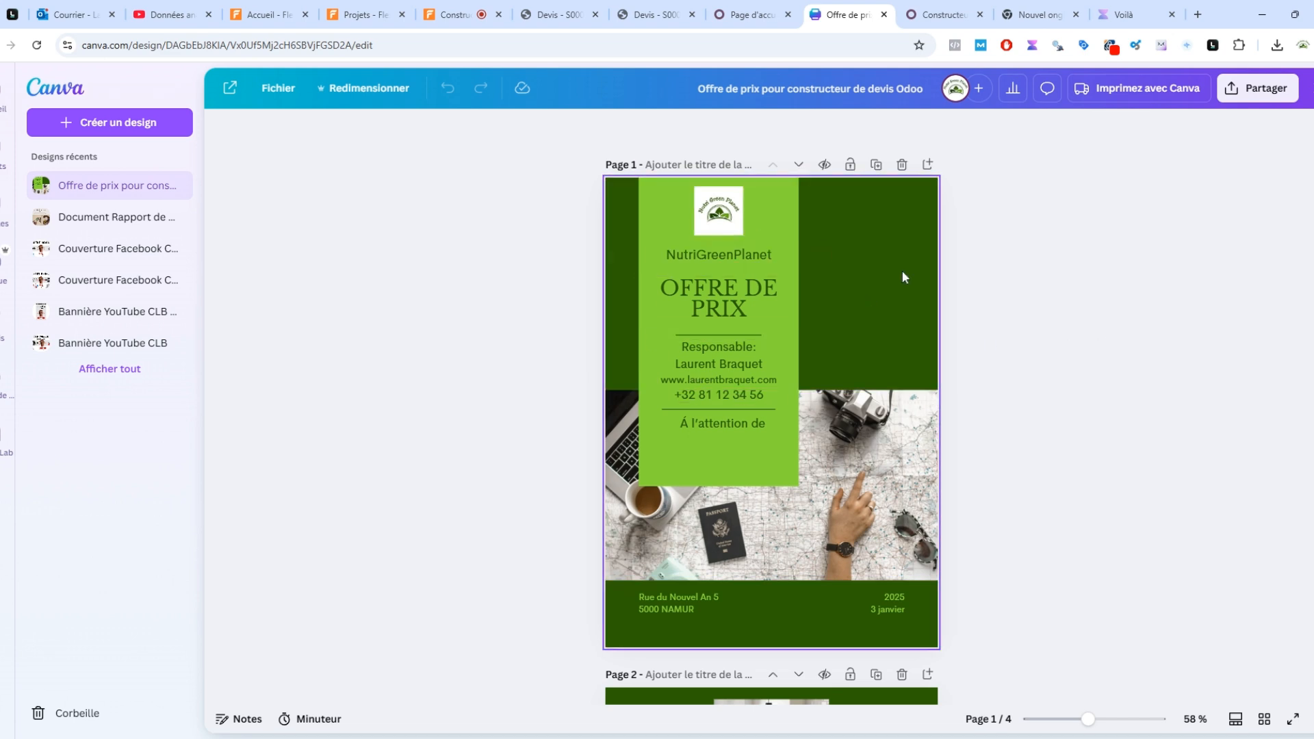
scroll(761, 506, "down", 7)
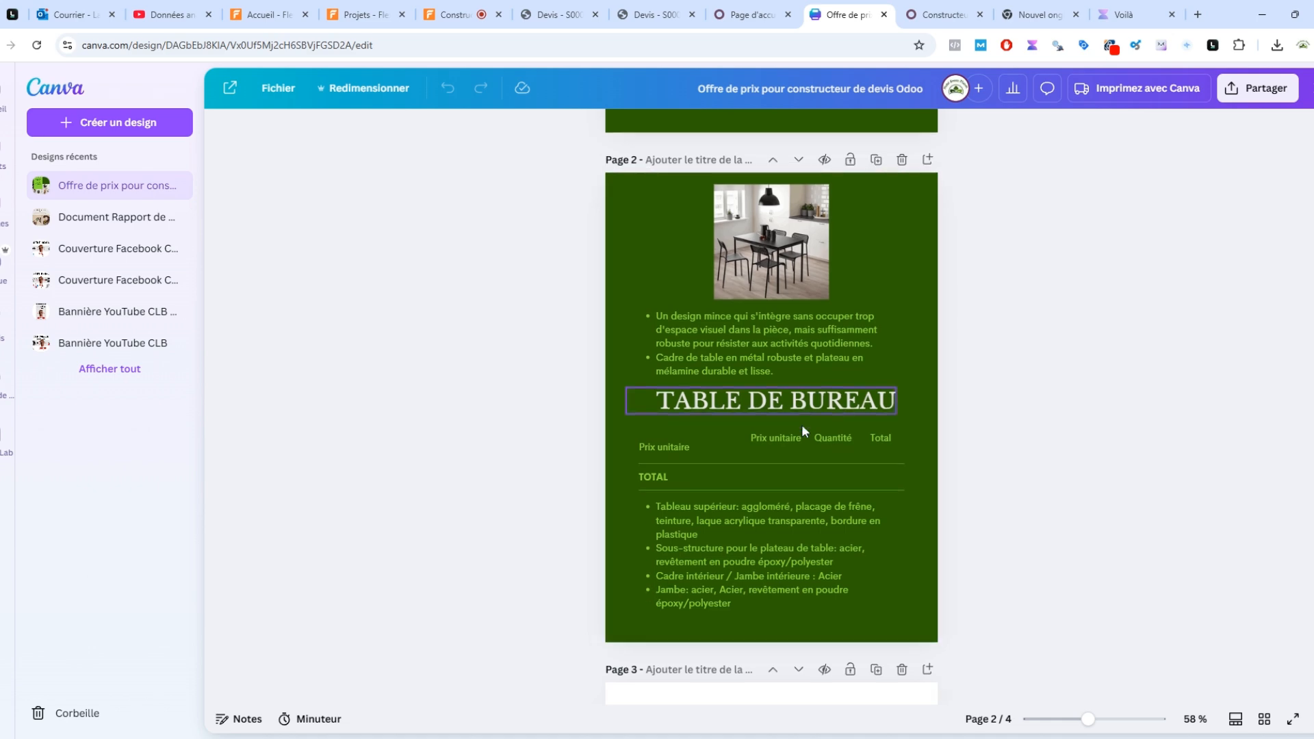
Open the download settings of the design for a standard PDF and clear the selection of all pages
scroll(797, 422, "down", 5)
scroll(792, 417, "up", 10)
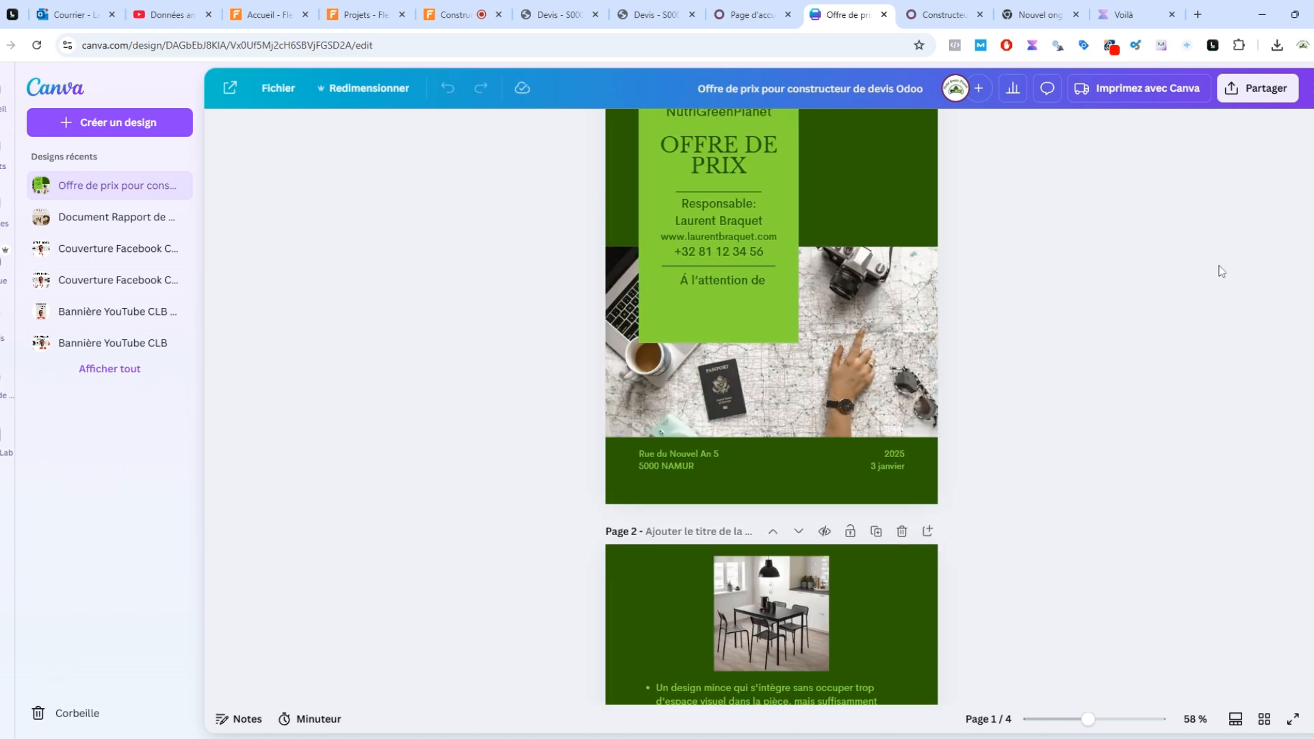
left_click(1256, 96)
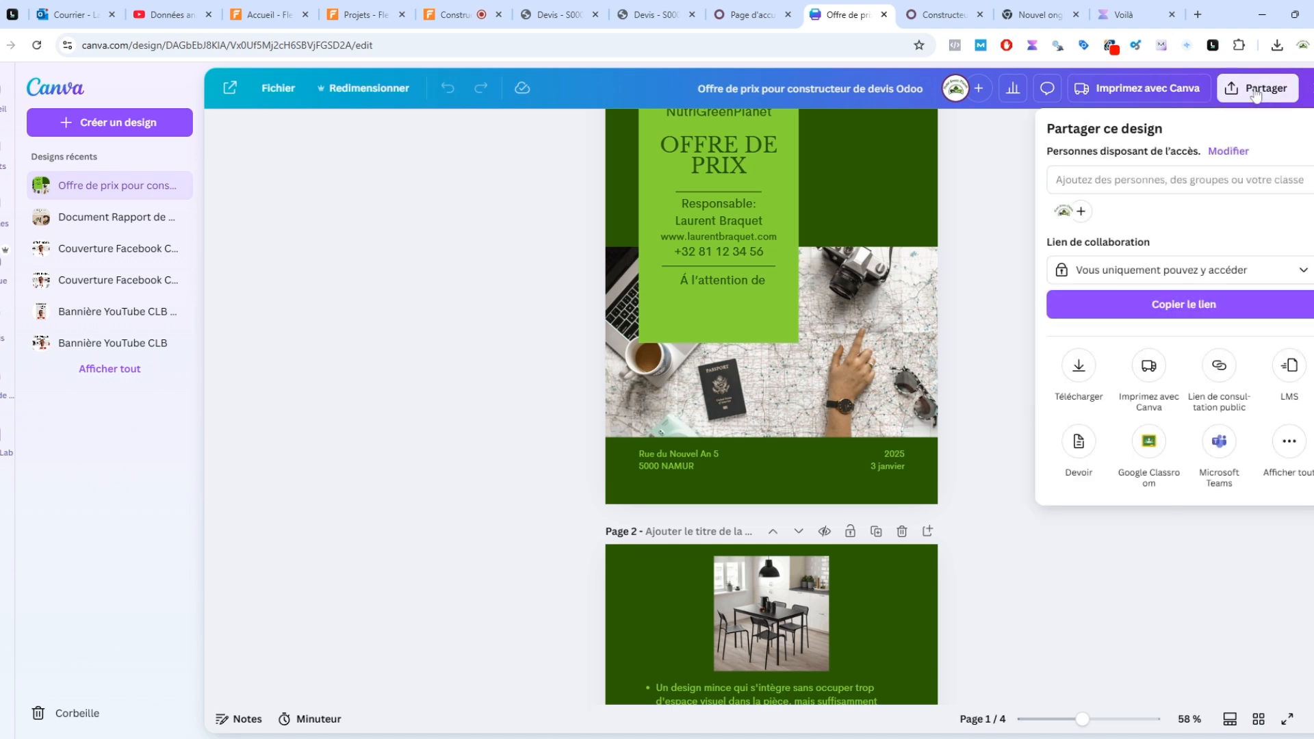
left_click(1076, 397)
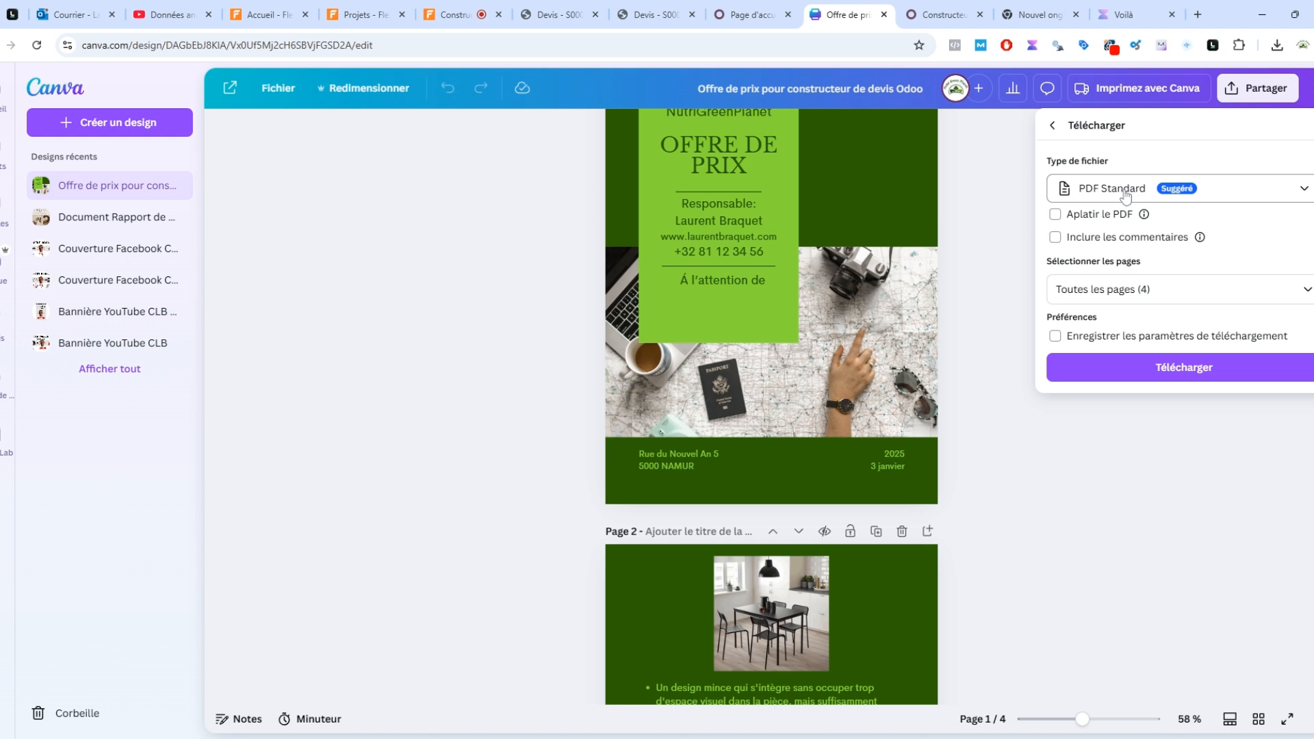
left_click(1303, 289)
left_click(1296, 330)
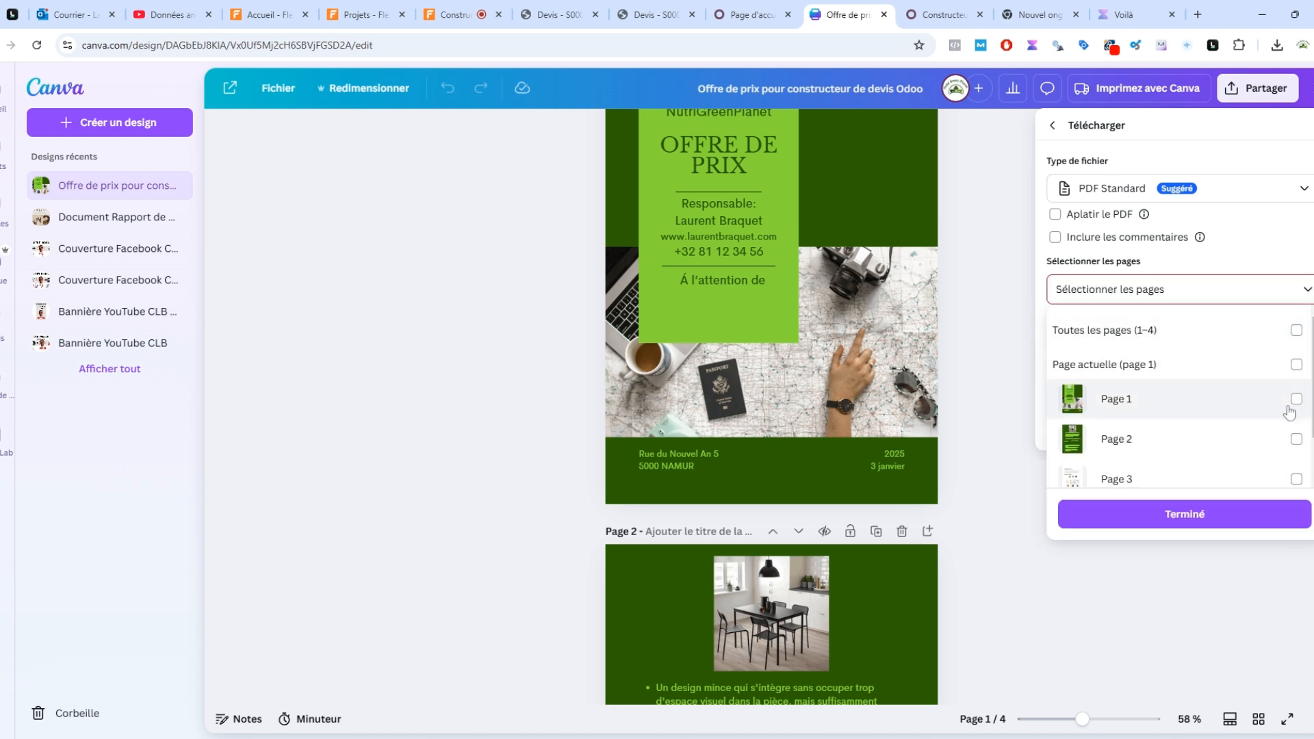
Try restricting the PDF export to page 1 alone, and then to page 2 alone
left_click(1296, 401)
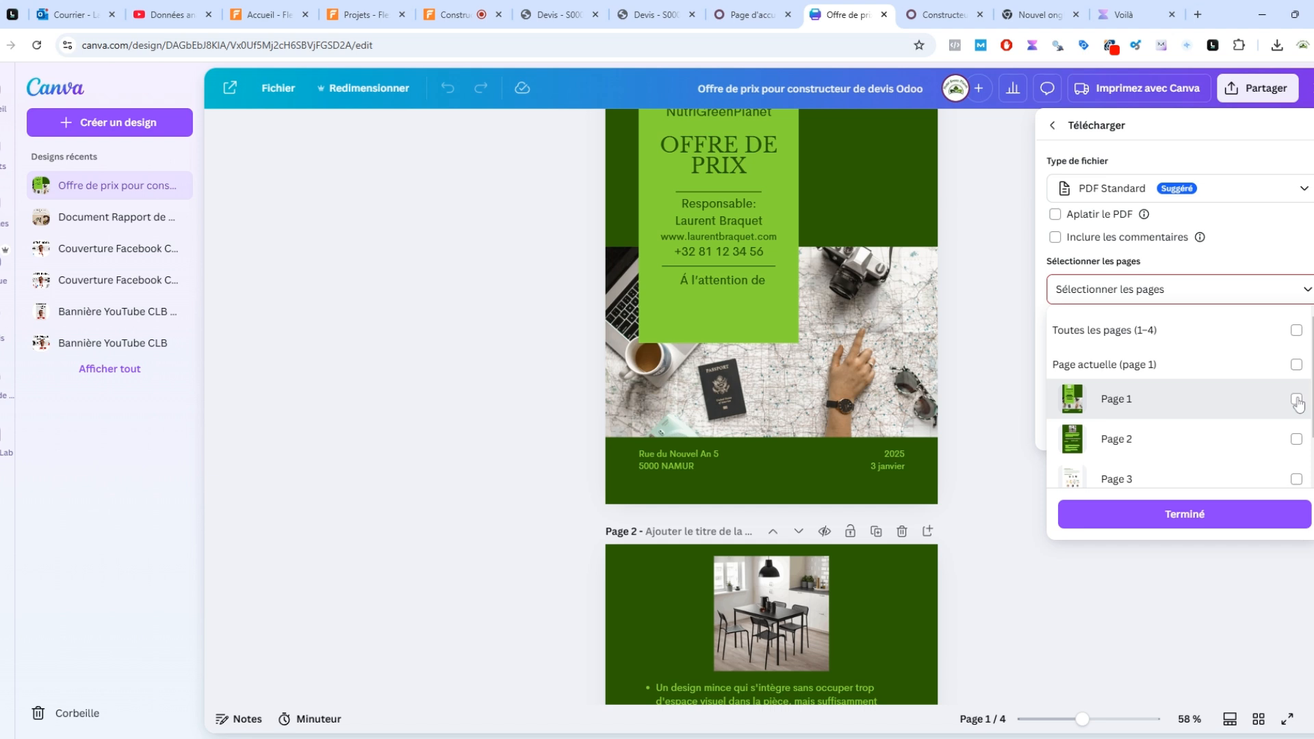
left_click(1297, 332)
left_click(1297, 332)
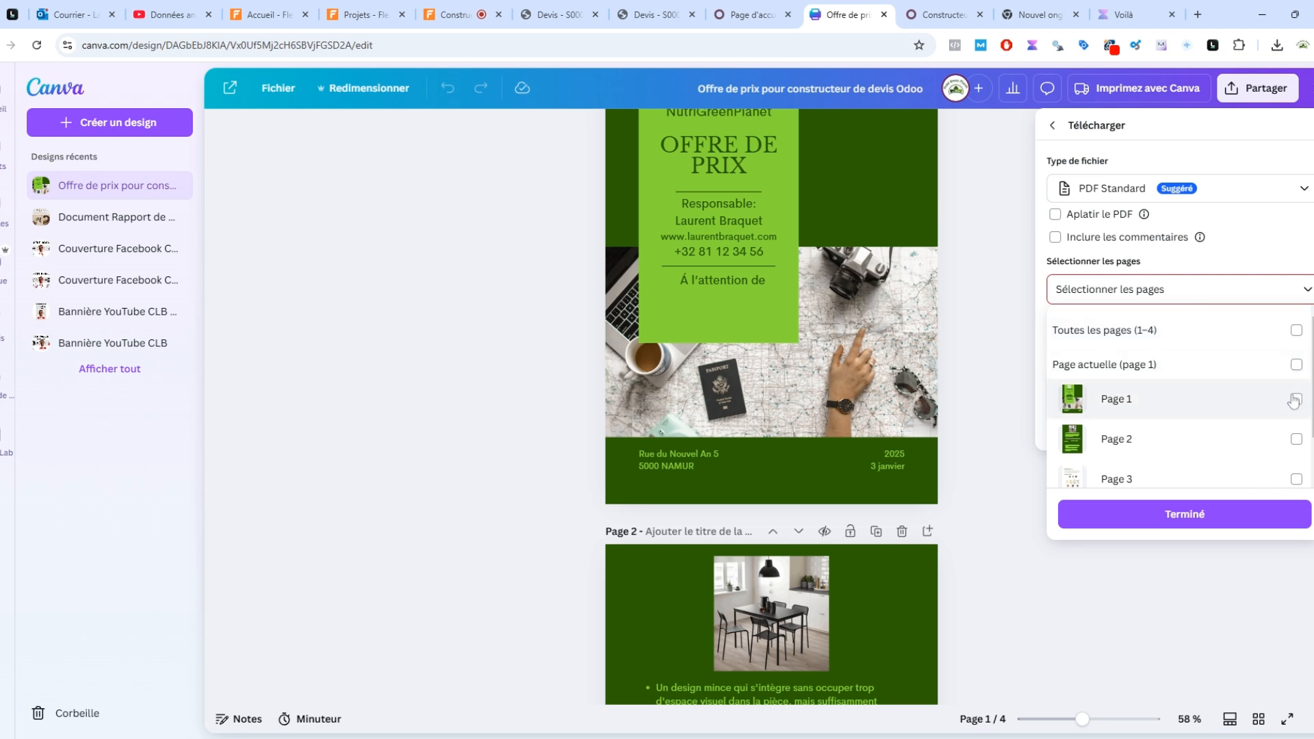
left_click(1296, 442)
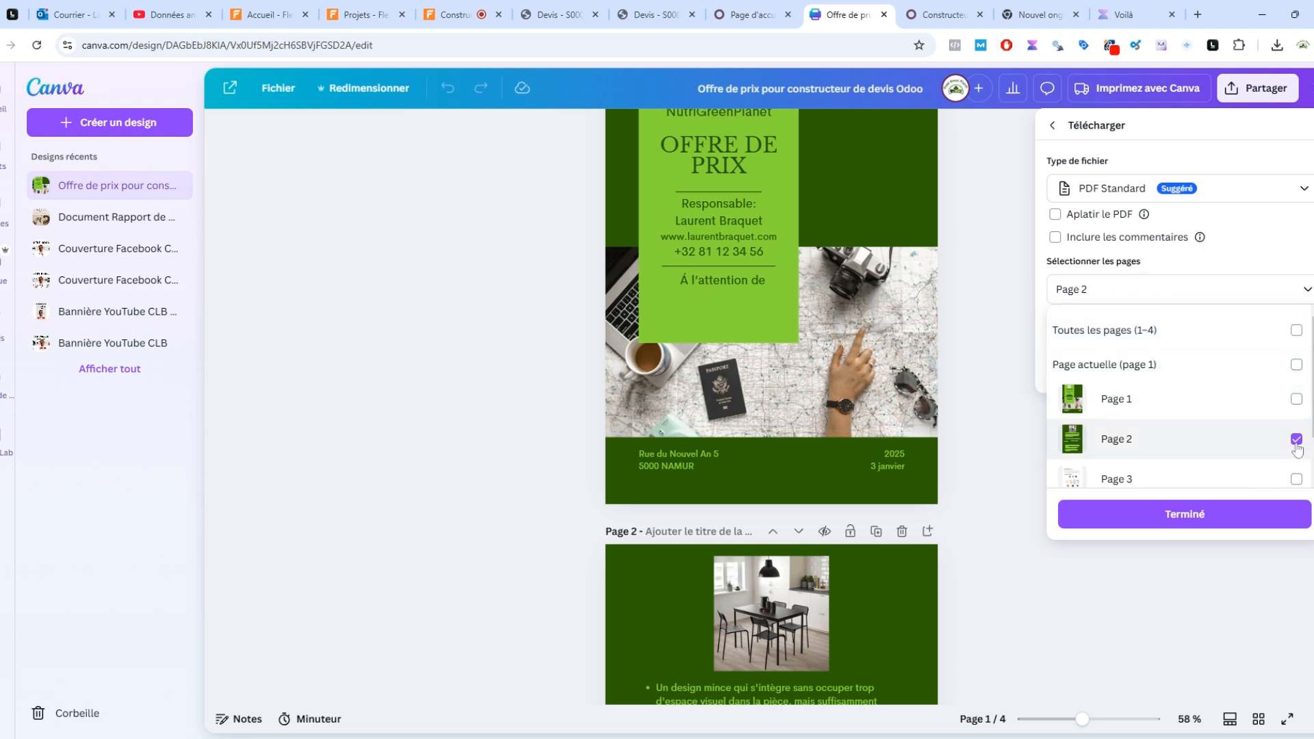
Reset the export page selection and choose only pages 3 and 4 for the PDF
left_click(1296, 331)
scroll(1286, 411, "down", 1)
scroll(1300, 369, "up", 1)
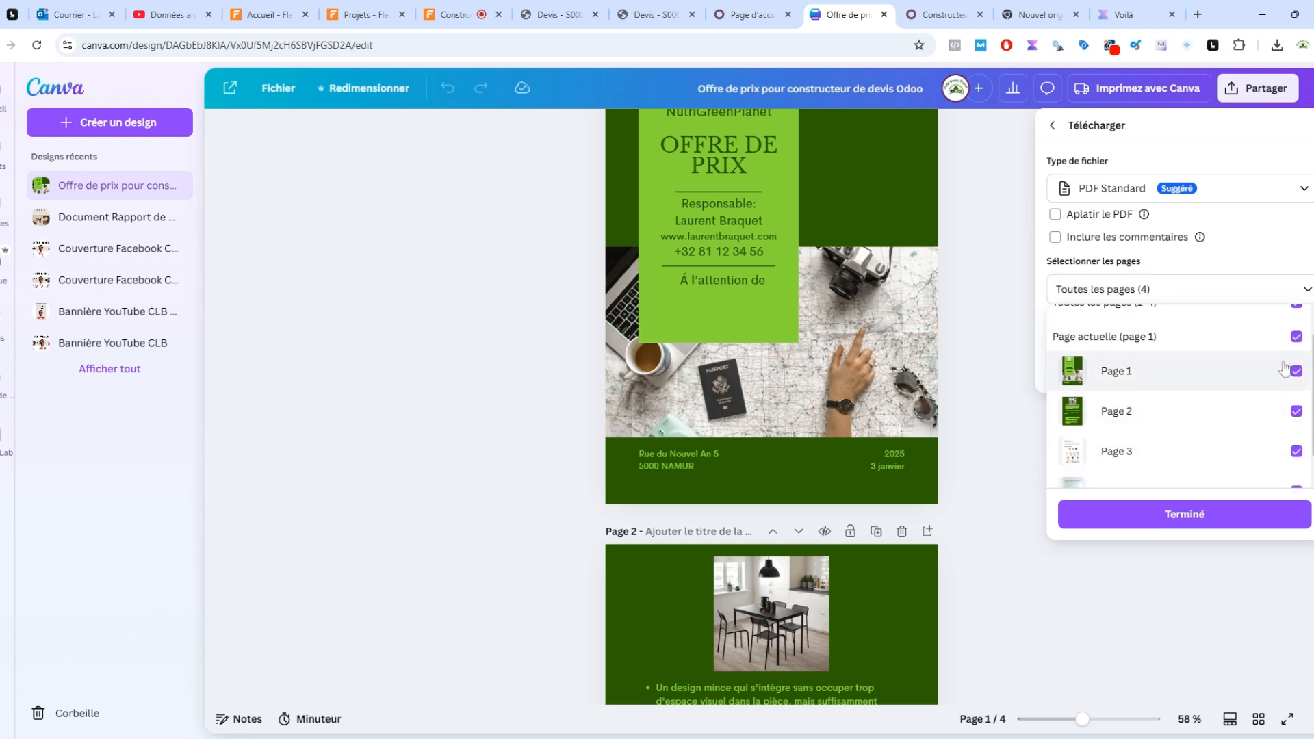
left_click(1296, 331)
scroll(1261, 416, "down", 1)
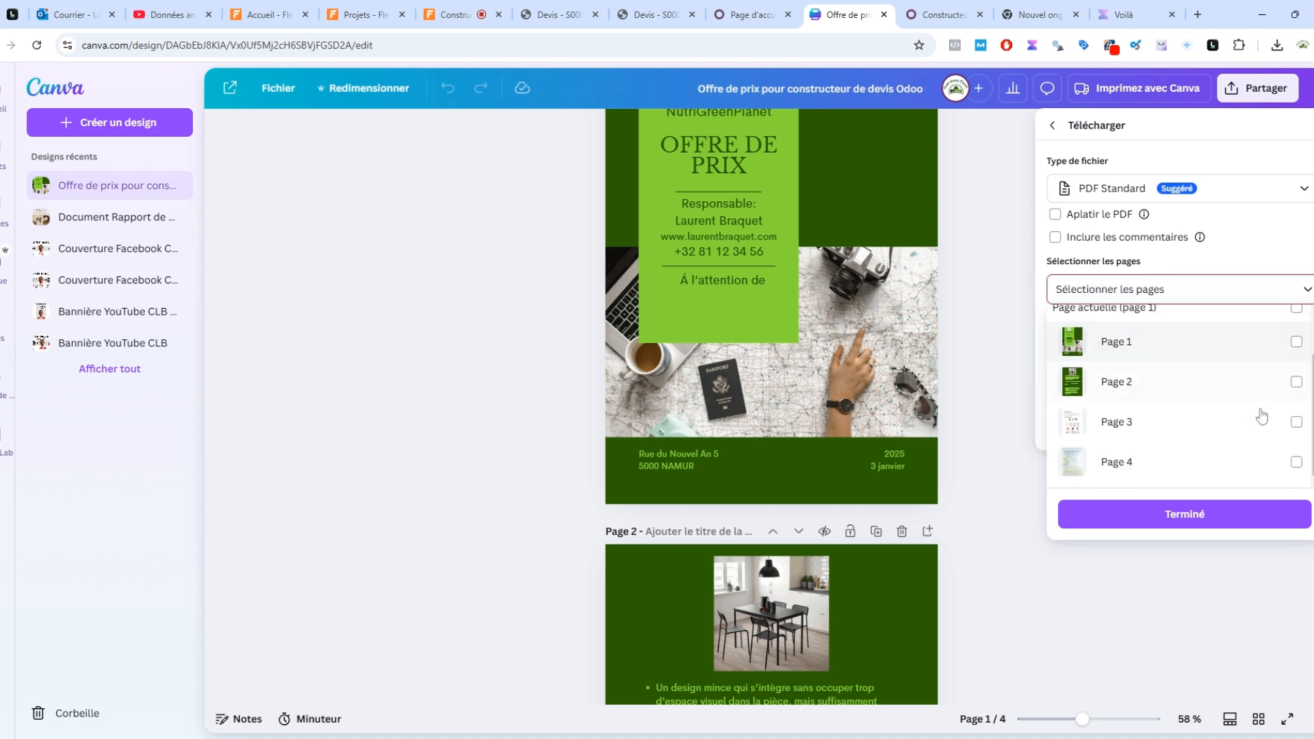
left_click(1296, 422)
left_click(1296, 462)
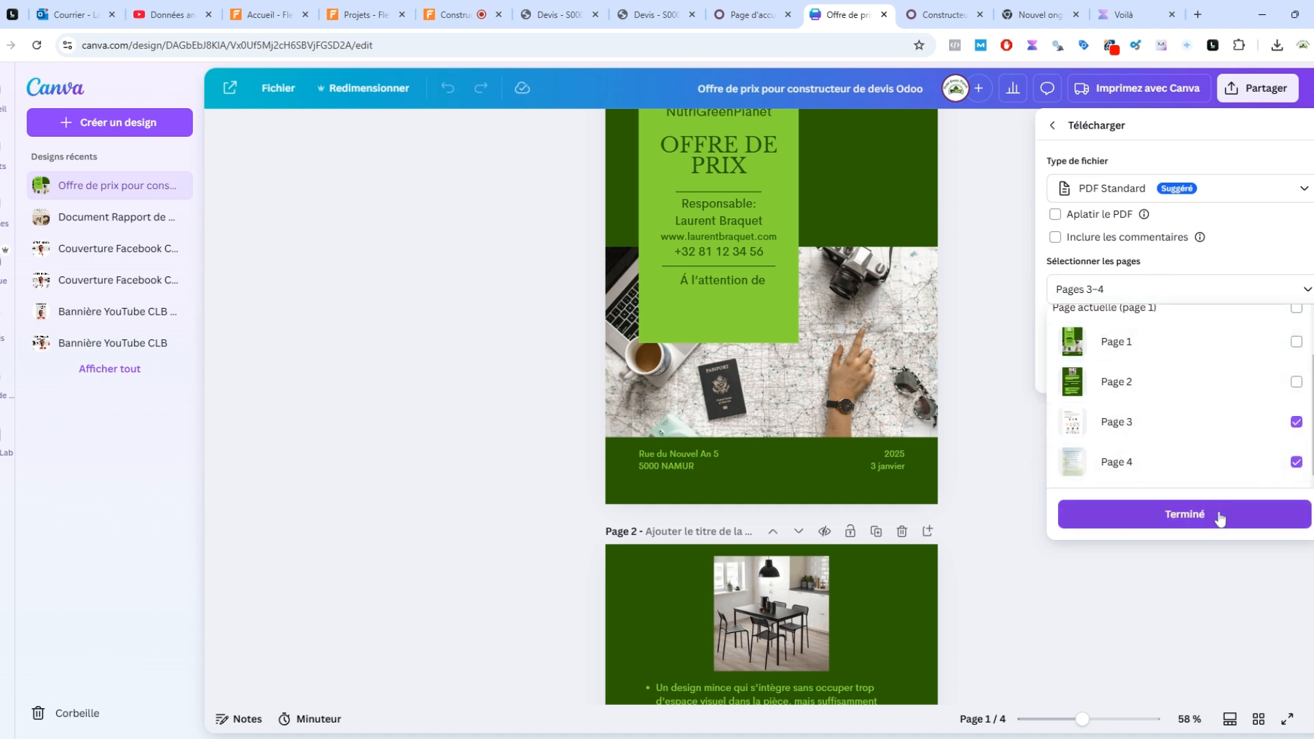
left_click(1112, 614)
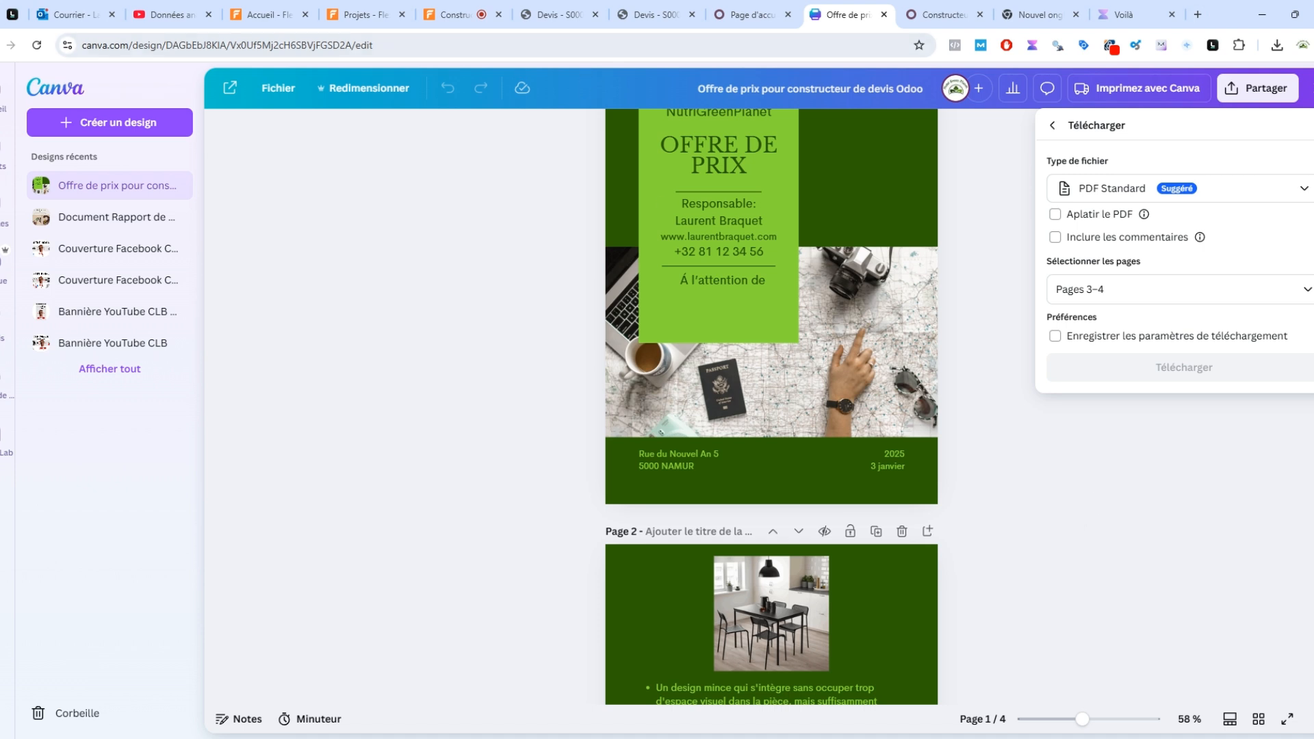
Switch to Odoo and open the settings of the Ventes app
left_click(749, 15)
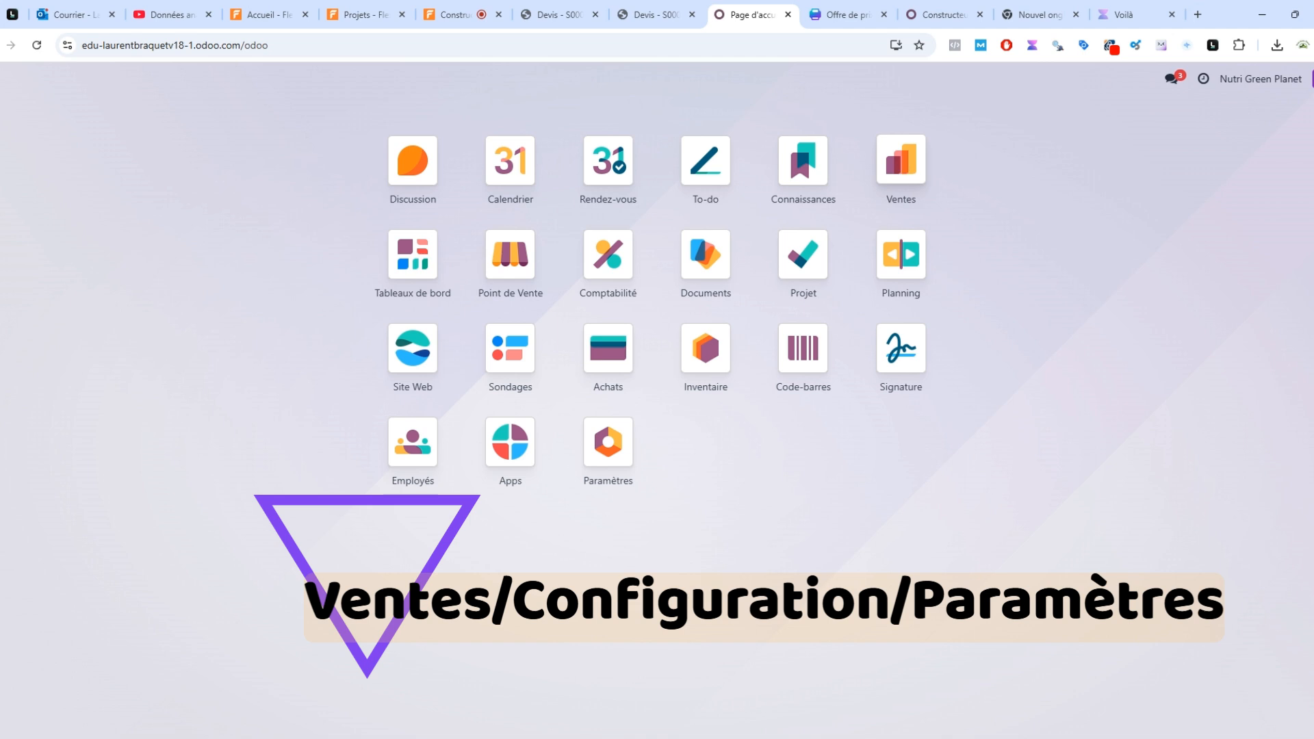
left_click(904, 164)
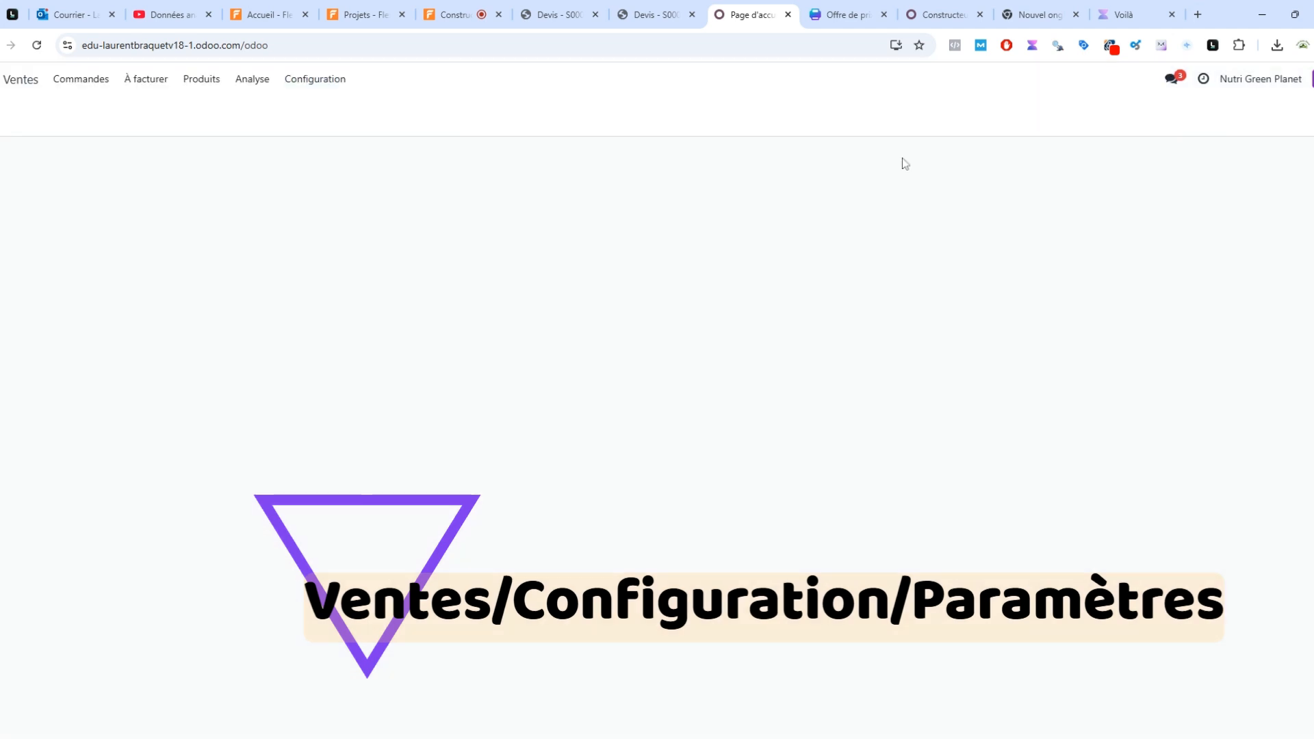
left_click(315, 81)
left_click(318, 113)
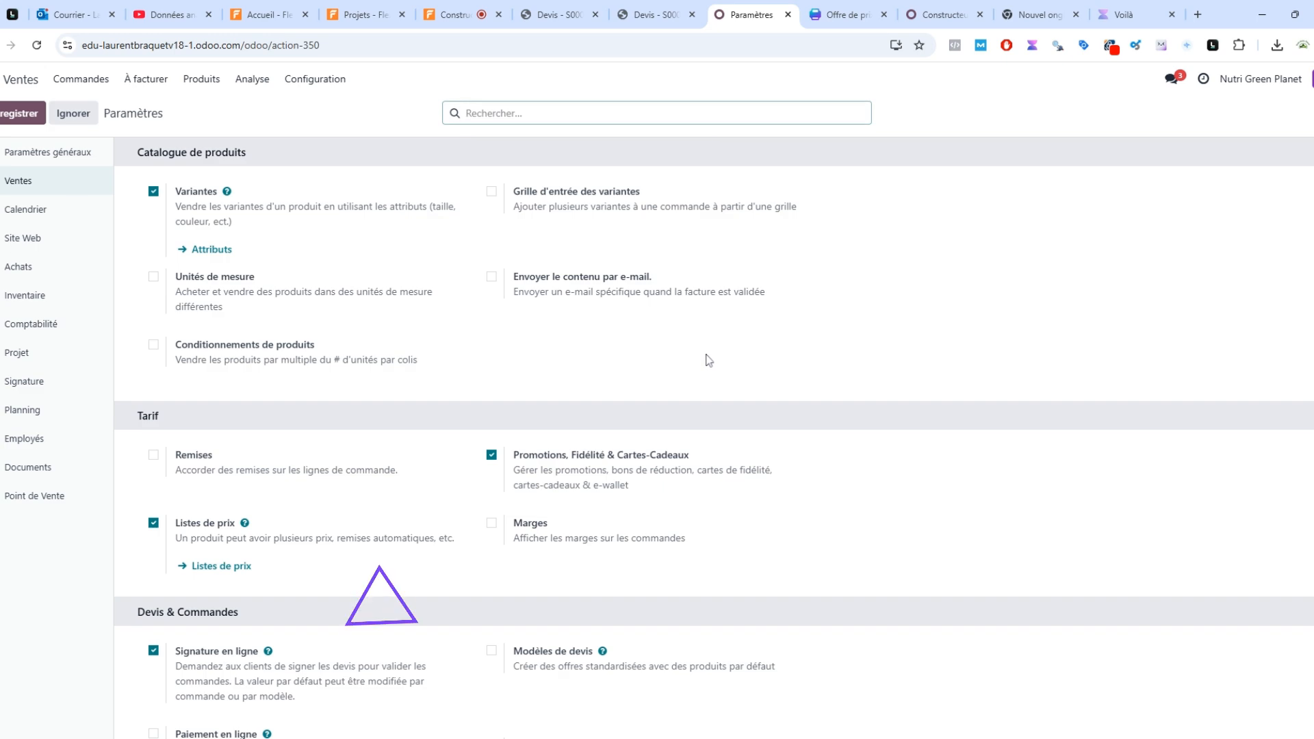
Locate and examine the "Constructeur de devis en PDF" option in the "Devis & Commandes" section
scroll(709, 360, "down", 4)
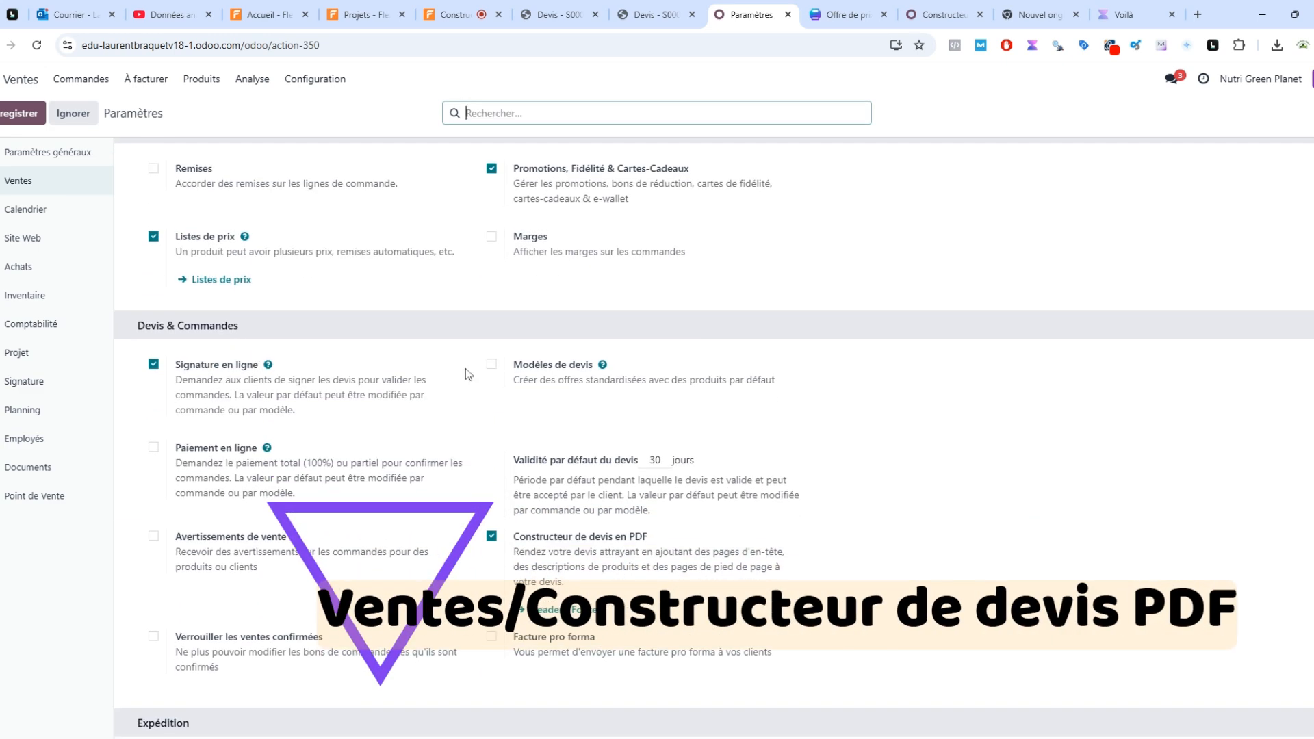
scroll(467, 373, "down", 1)
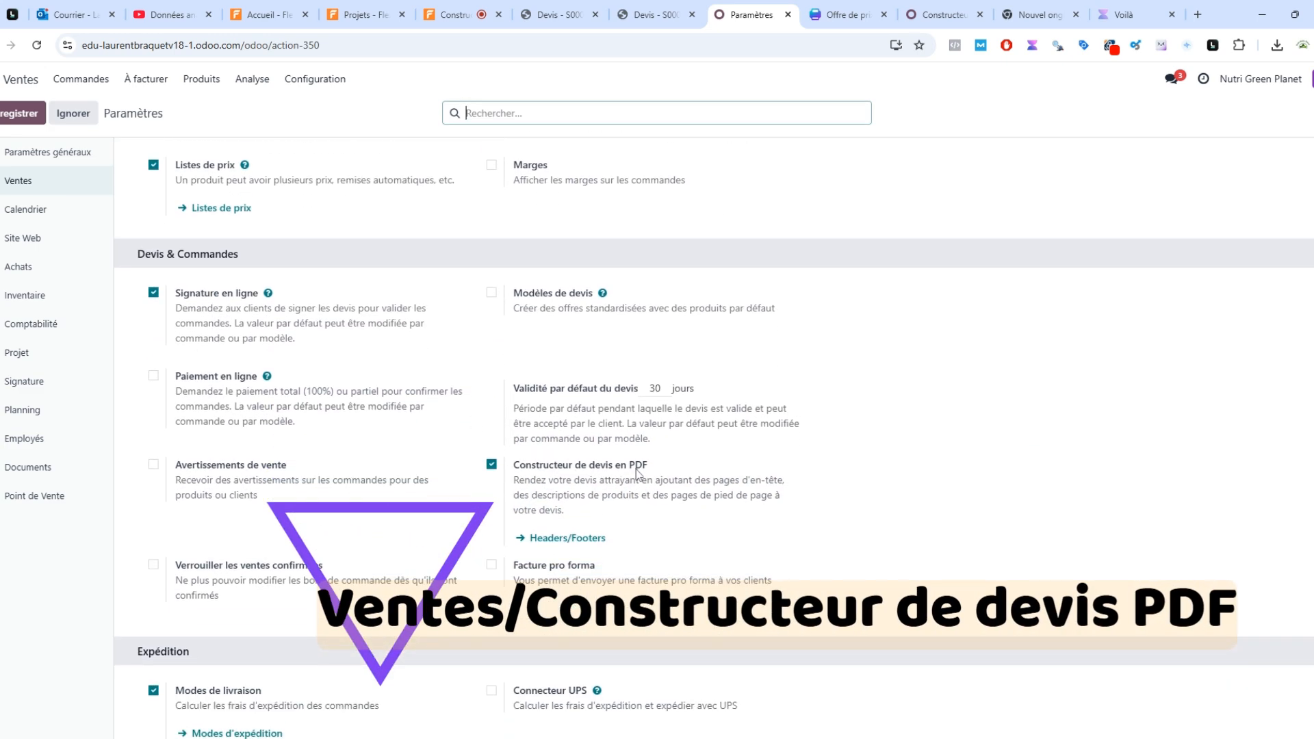
left_click_drag(648, 469, 520, 468)
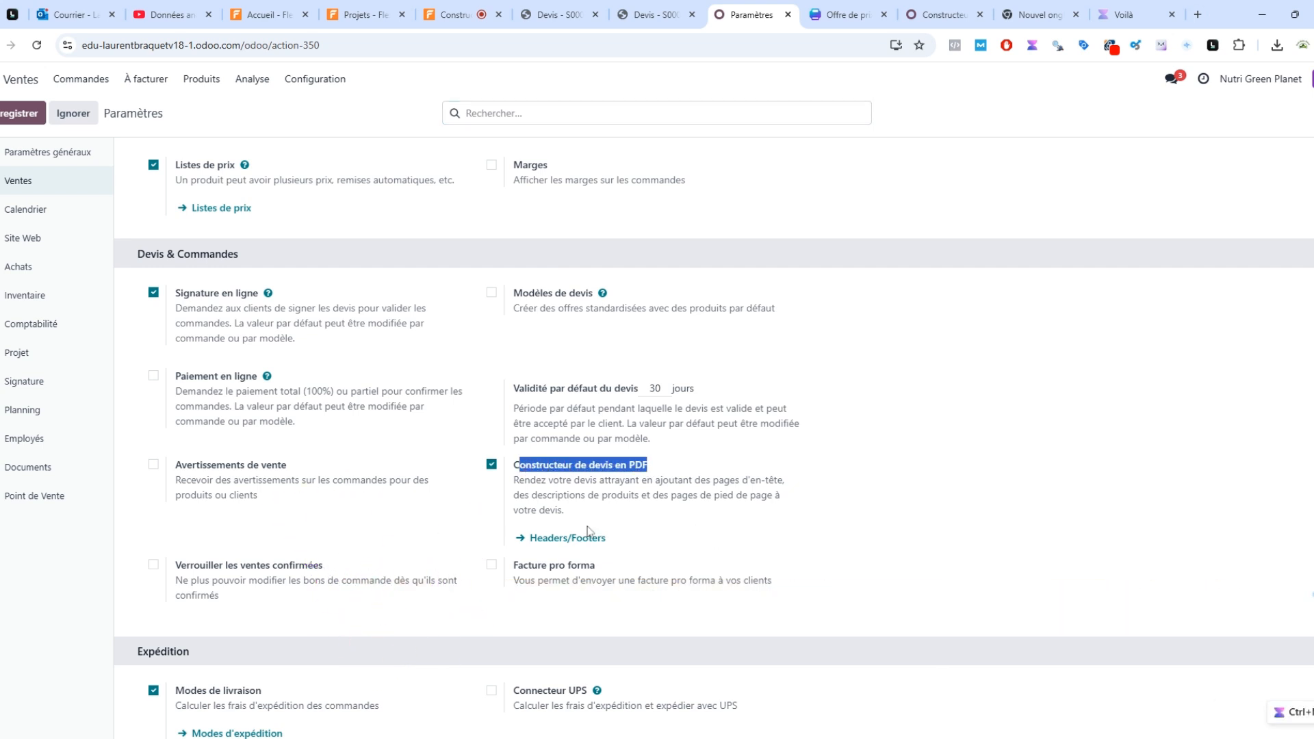
scroll(590, 521, "up", 3)
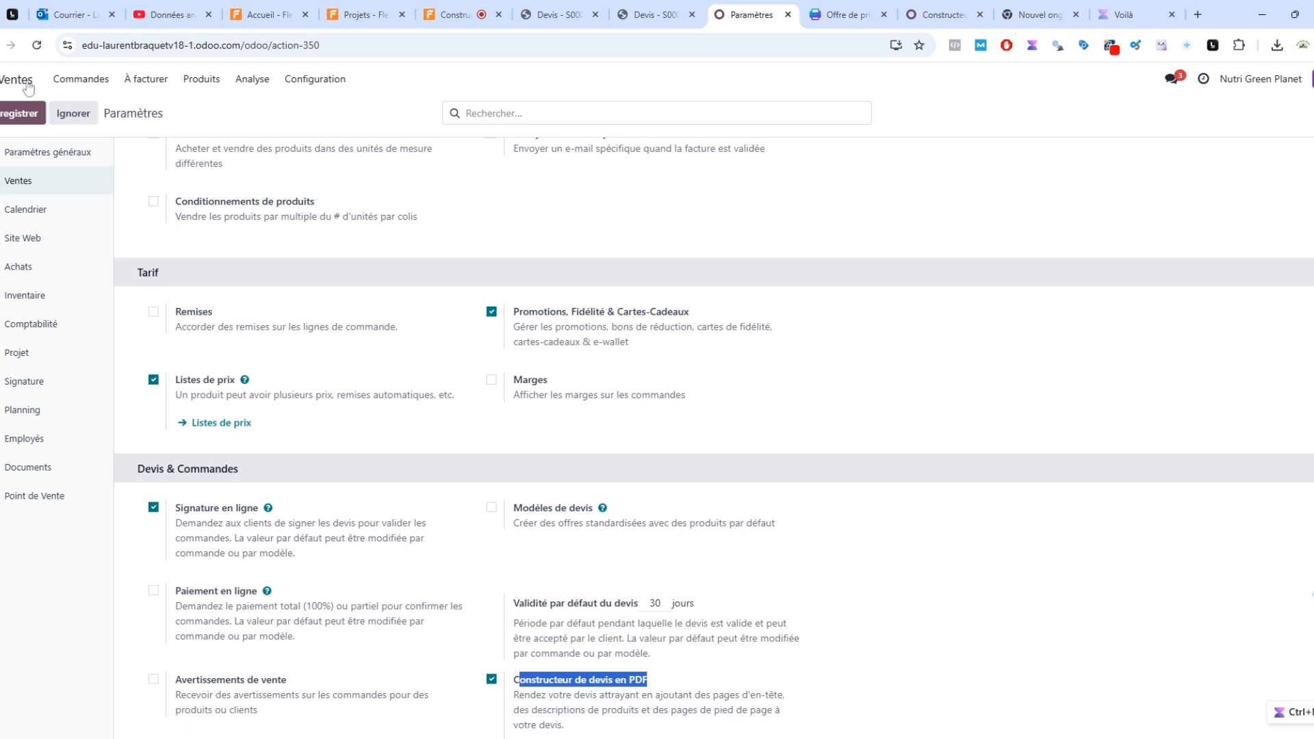
scroll(538, 462, "down", 2)
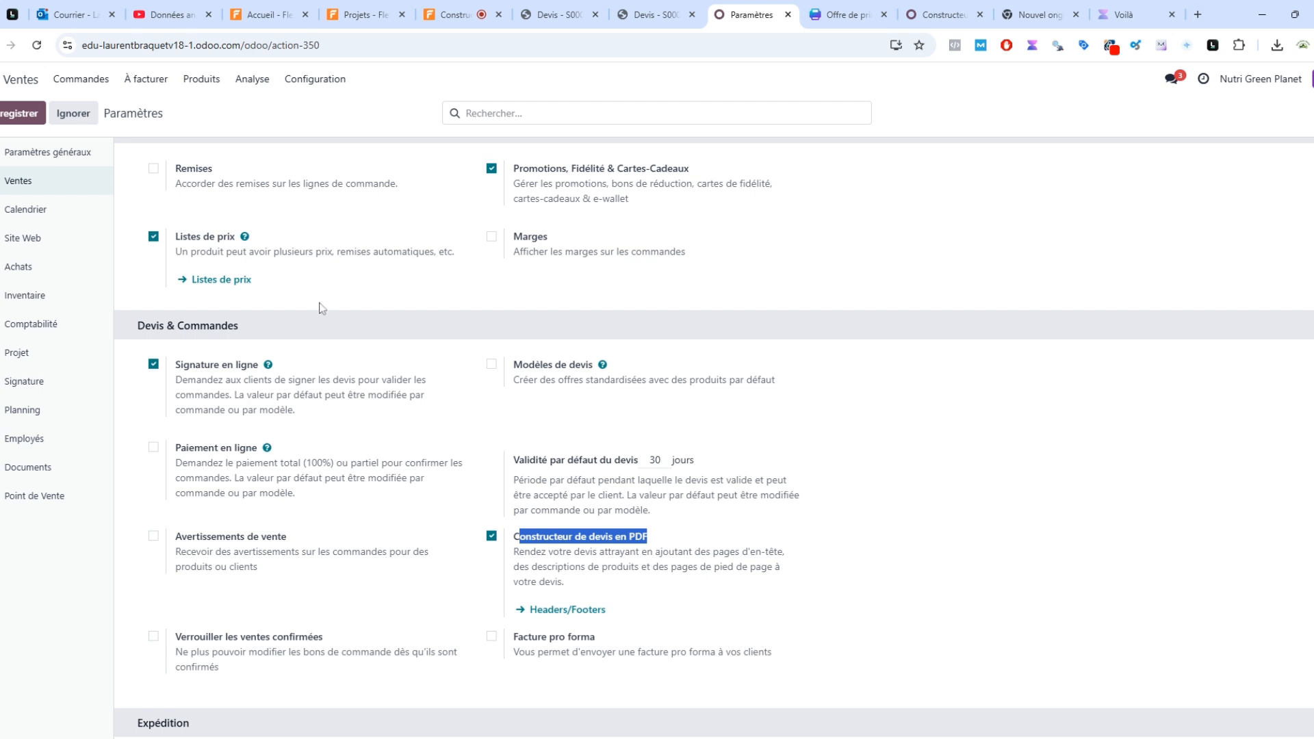
Reach the Ventes settings through the general Paramètres app and review the PDF quote builder option there
left_click(15, 79)
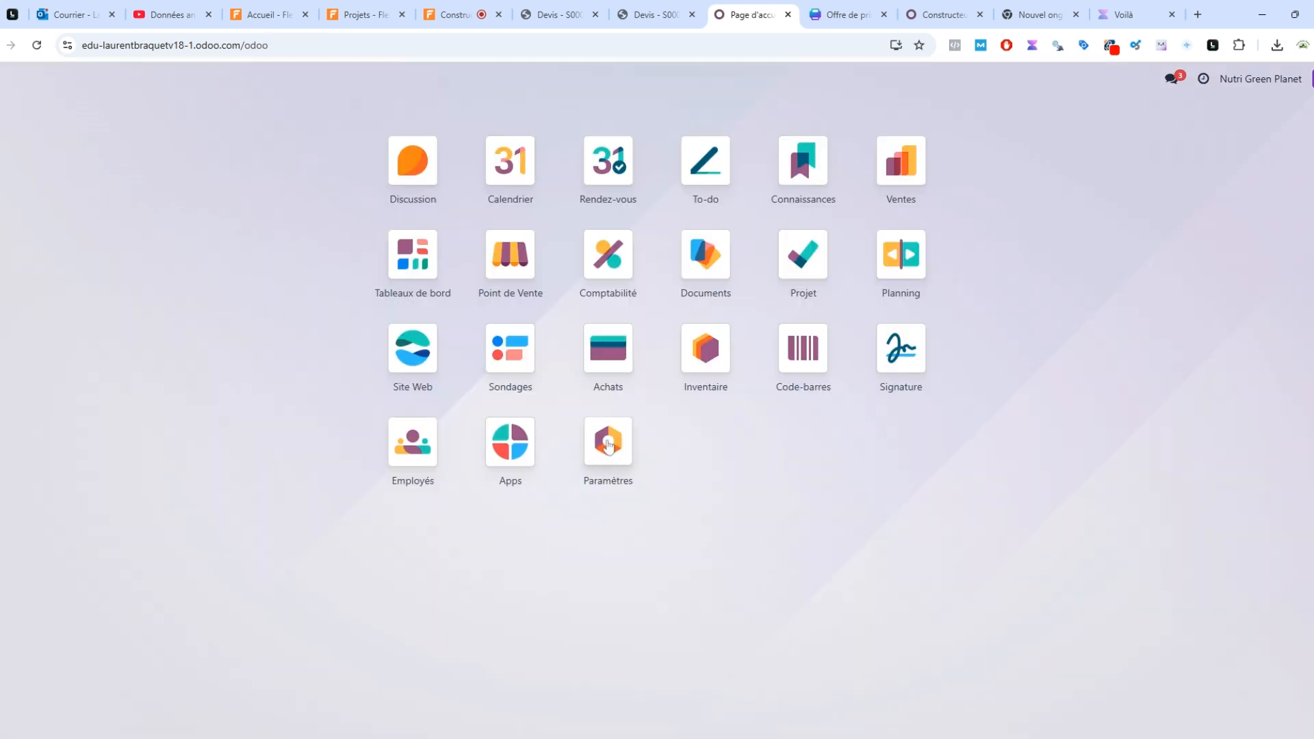
left_click(609, 445)
left_click(26, 183)
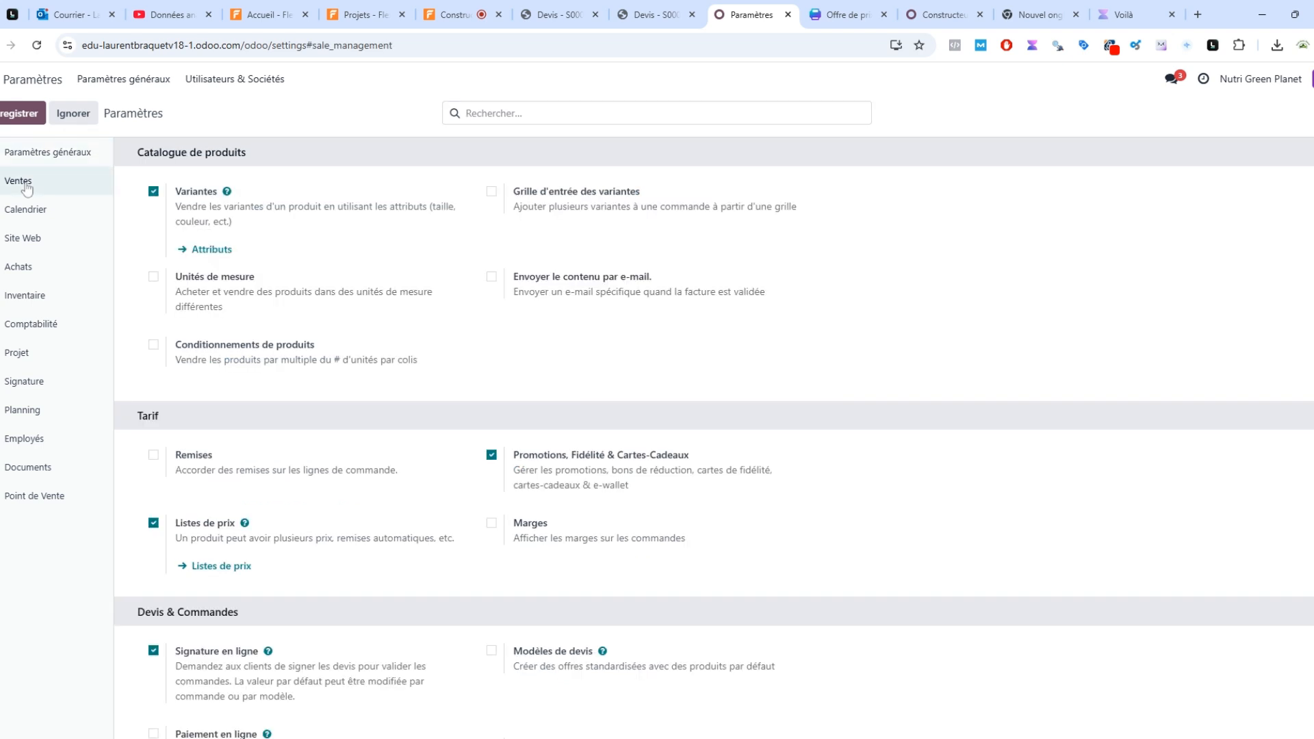
scroll(527, 400, "down", 5)
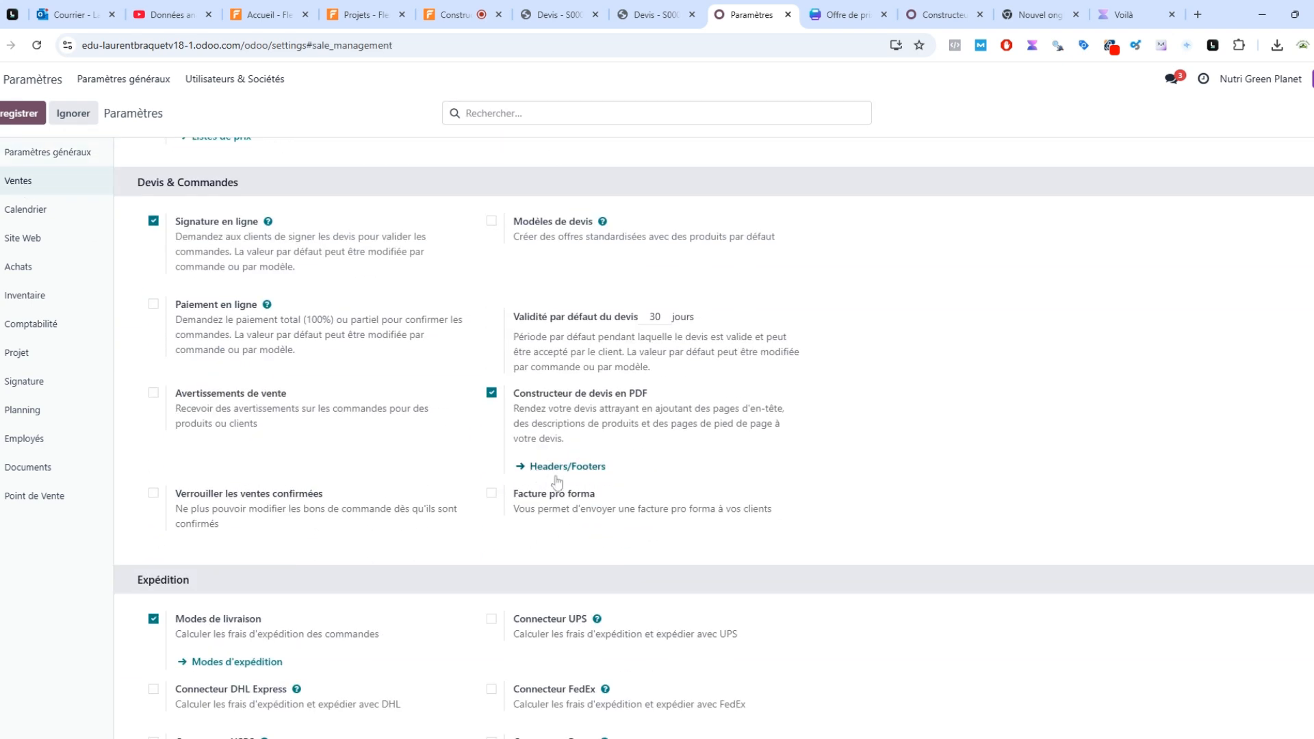
scroll(645, 452, "up", 5)
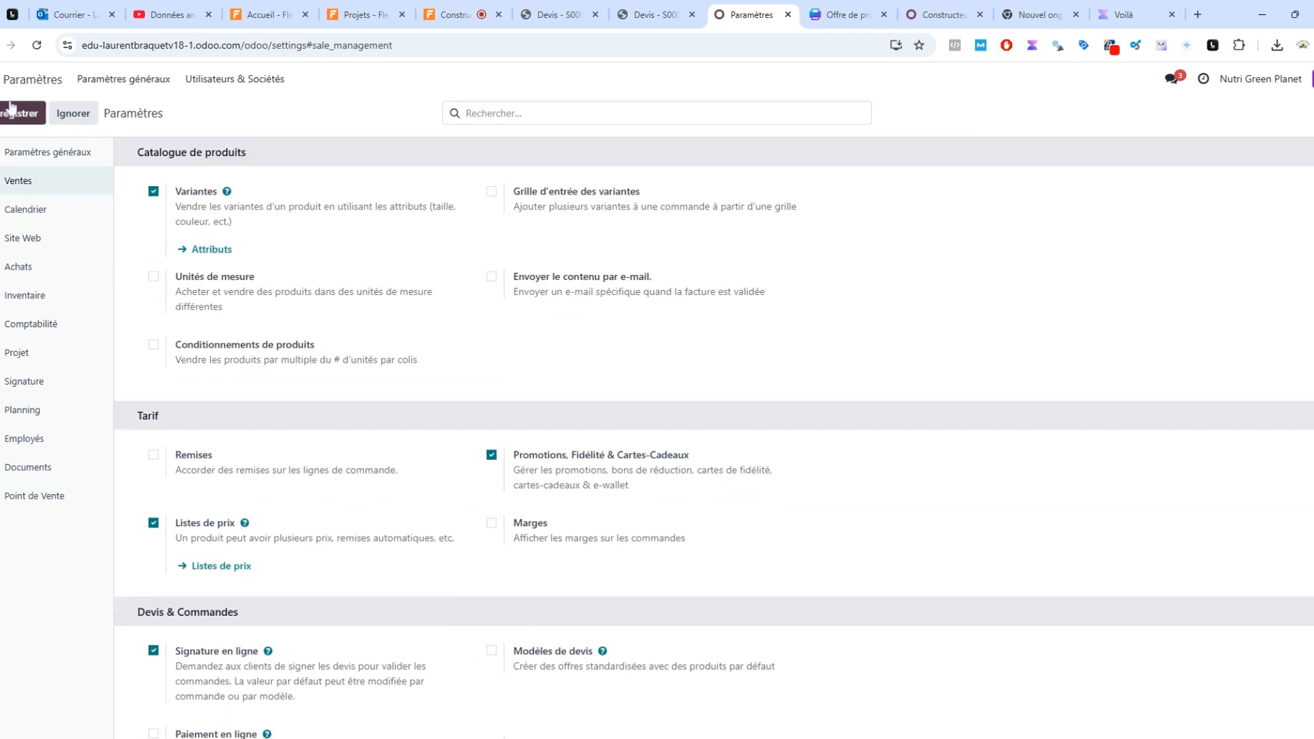
Return to the Ventes app and open the Headers/Footers documents from its configuration
left_click(14, 78)
left_click(915, 165)
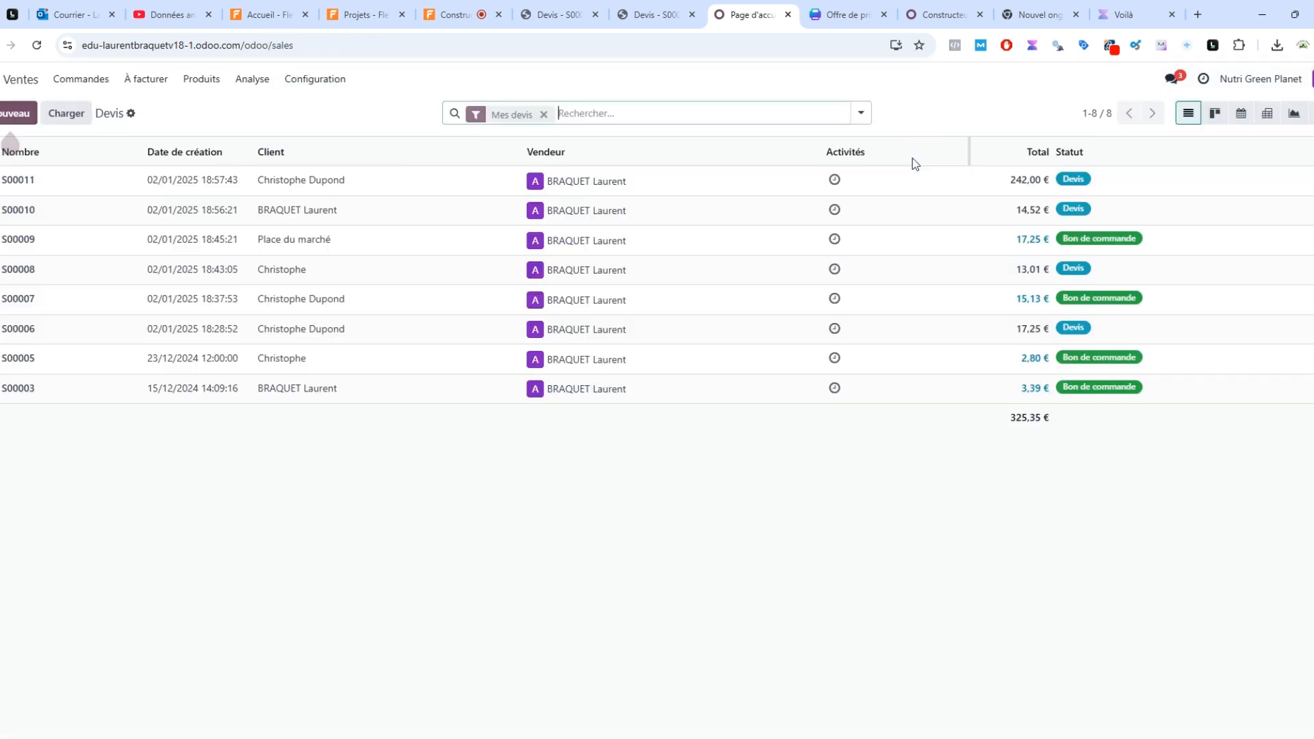
left_click(315, 79)
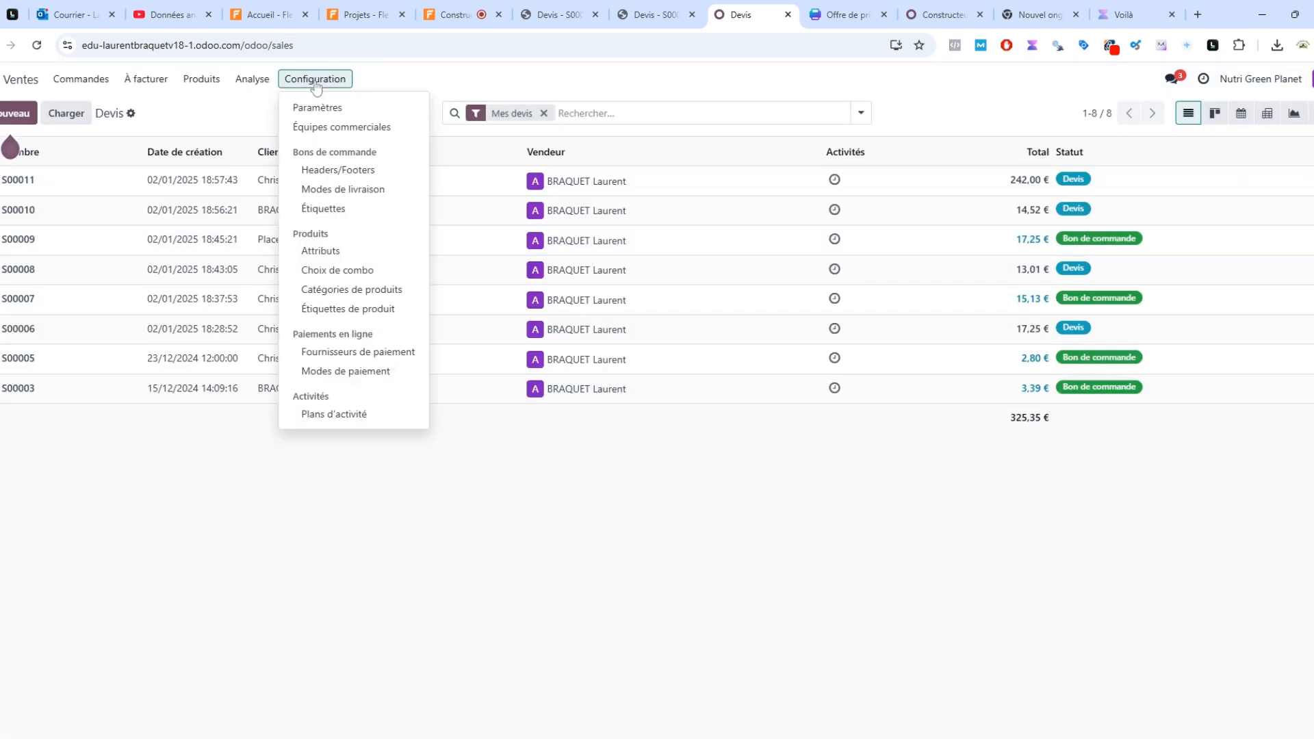
left_click(337, 175)
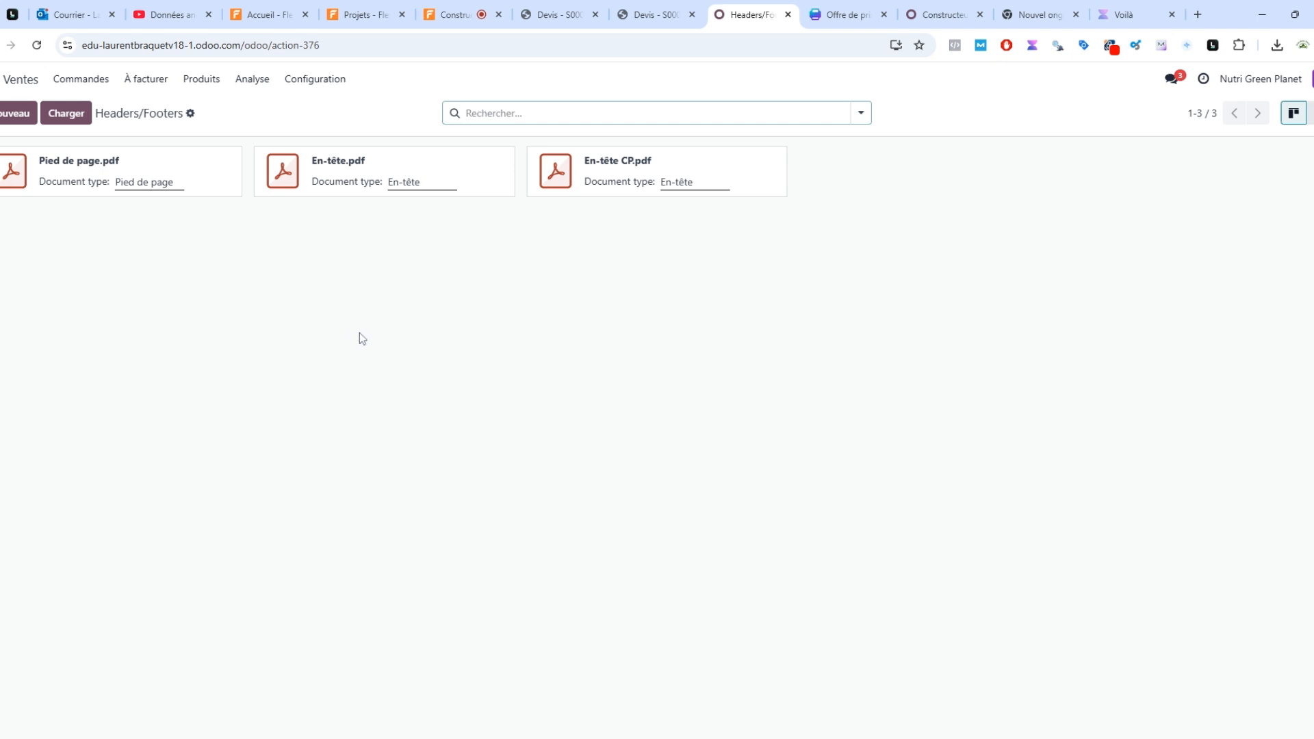
Delete the existing documents Pied de page.pdf, En-tête.pdf and En-tête CP.pdf from Headers/Footers
left_click(63, 115)
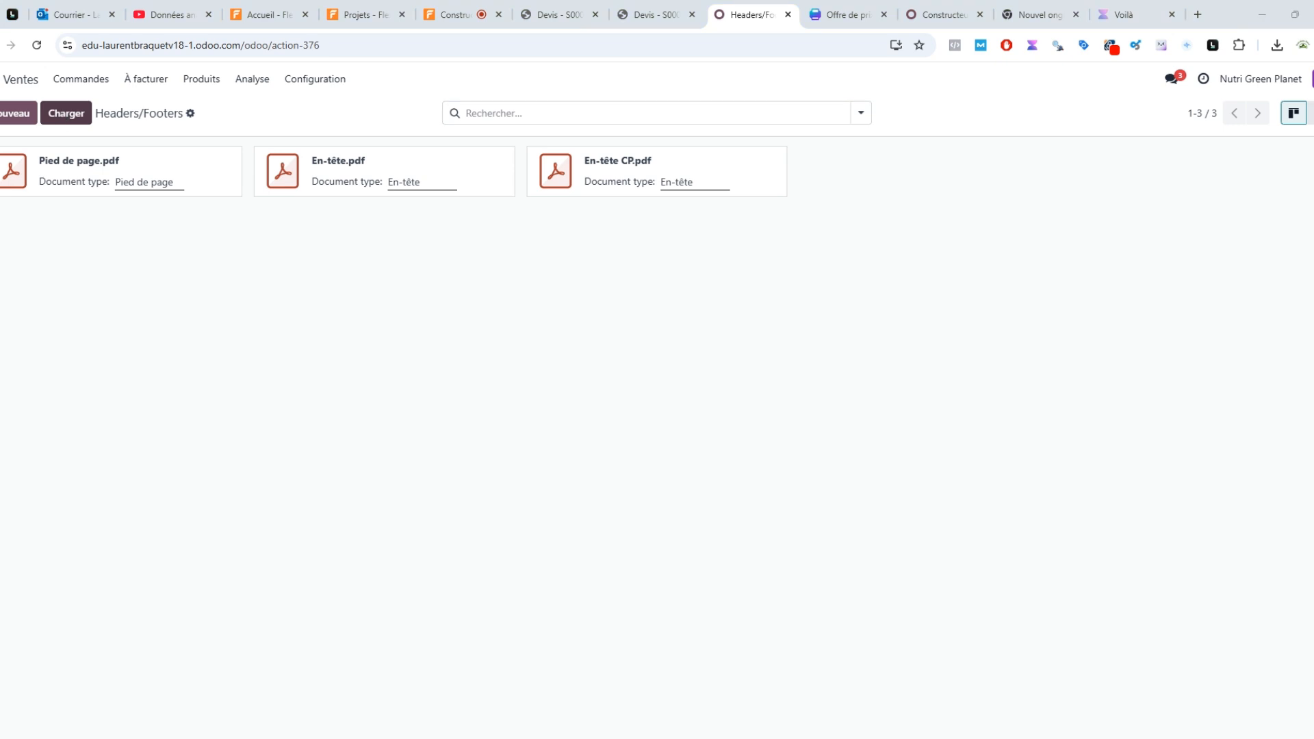
left_click(232, 159)
left_click(179, 206)
left_click(464, 470)
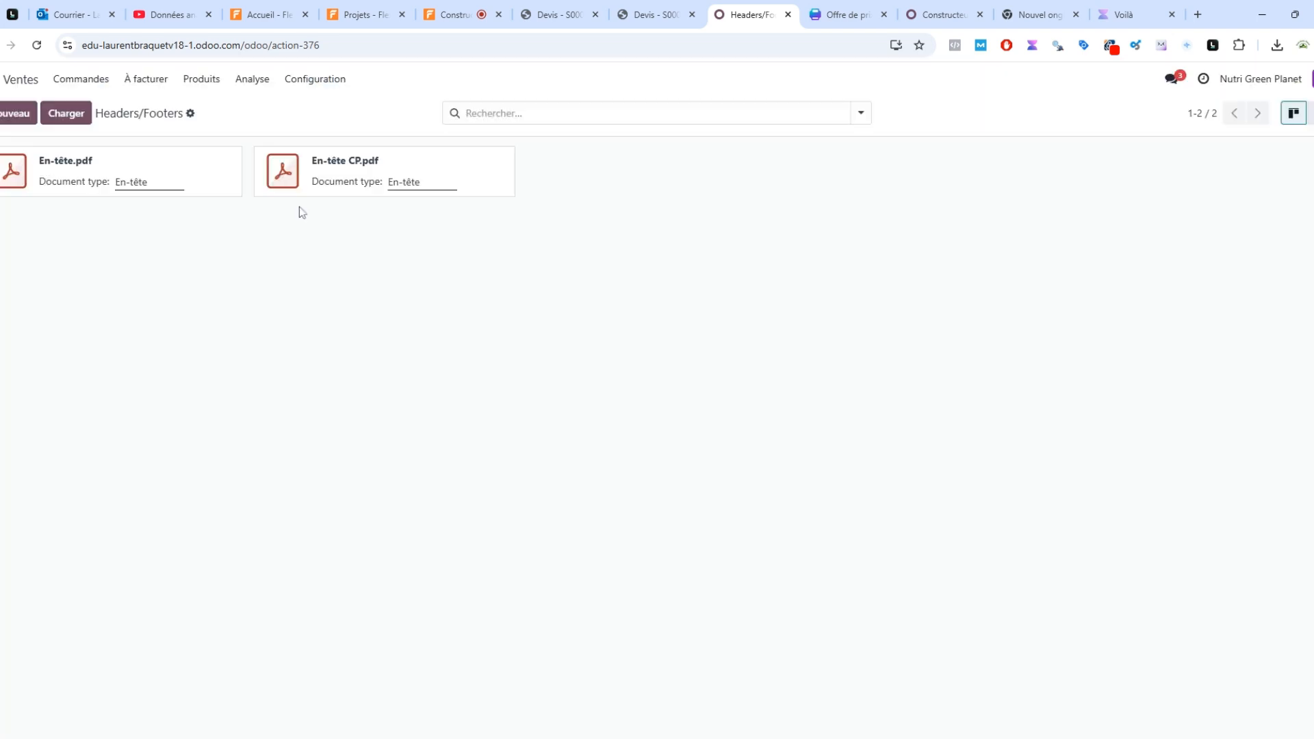
left_click(229, 159)
left_click(180, 210)
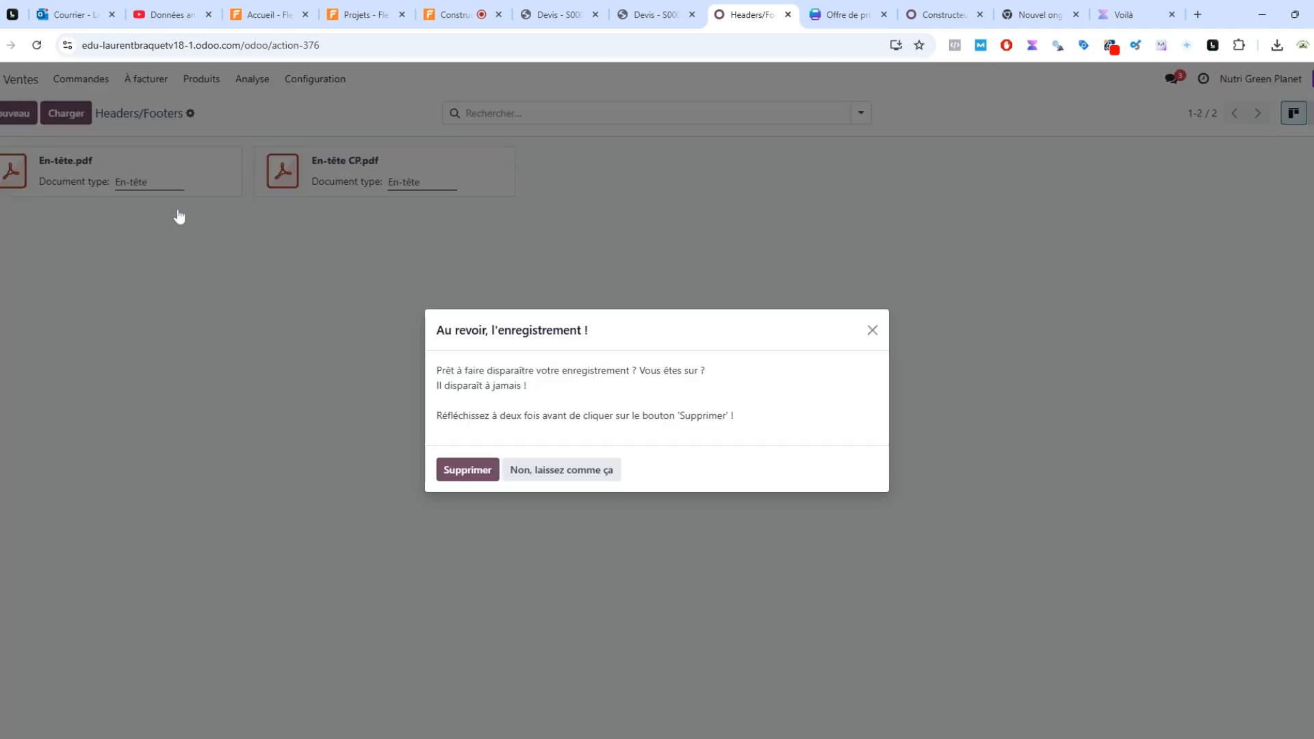
left_click(479, 469)
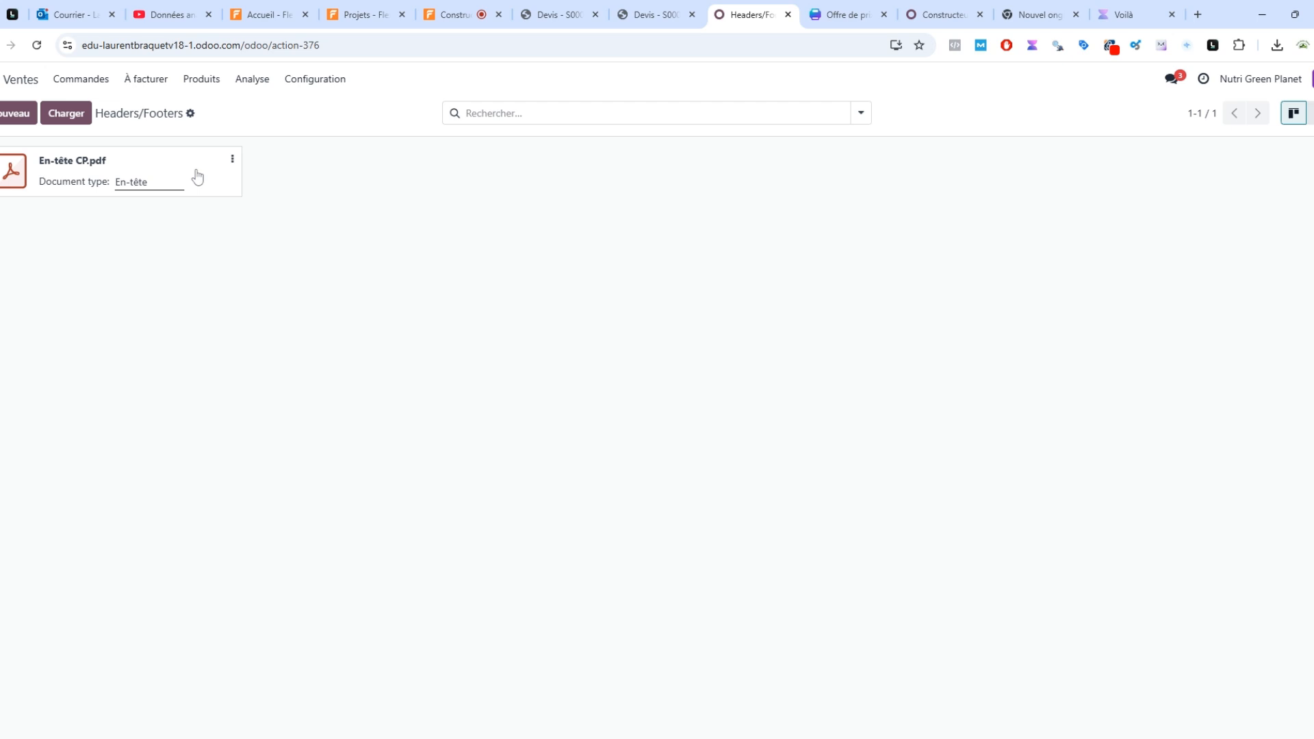
left_click(233, 160)
left_click(176, 206)
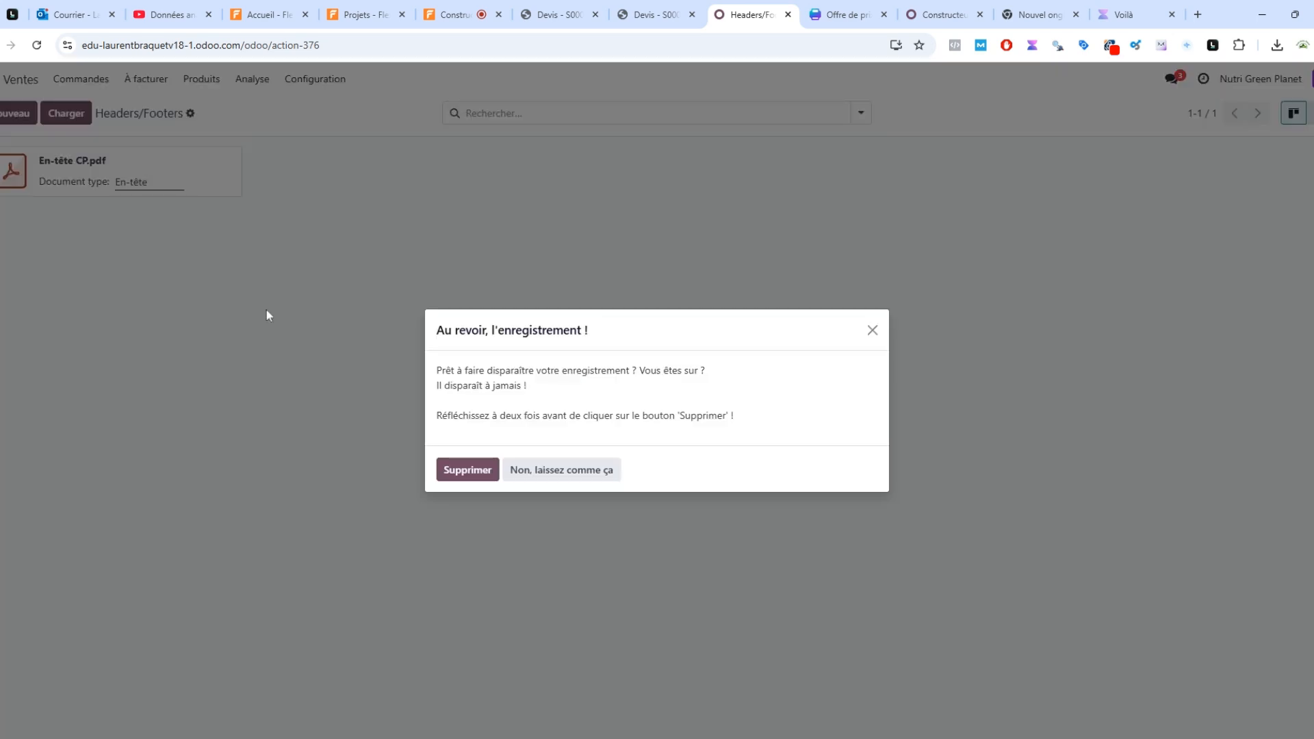
left_click(455, 470)
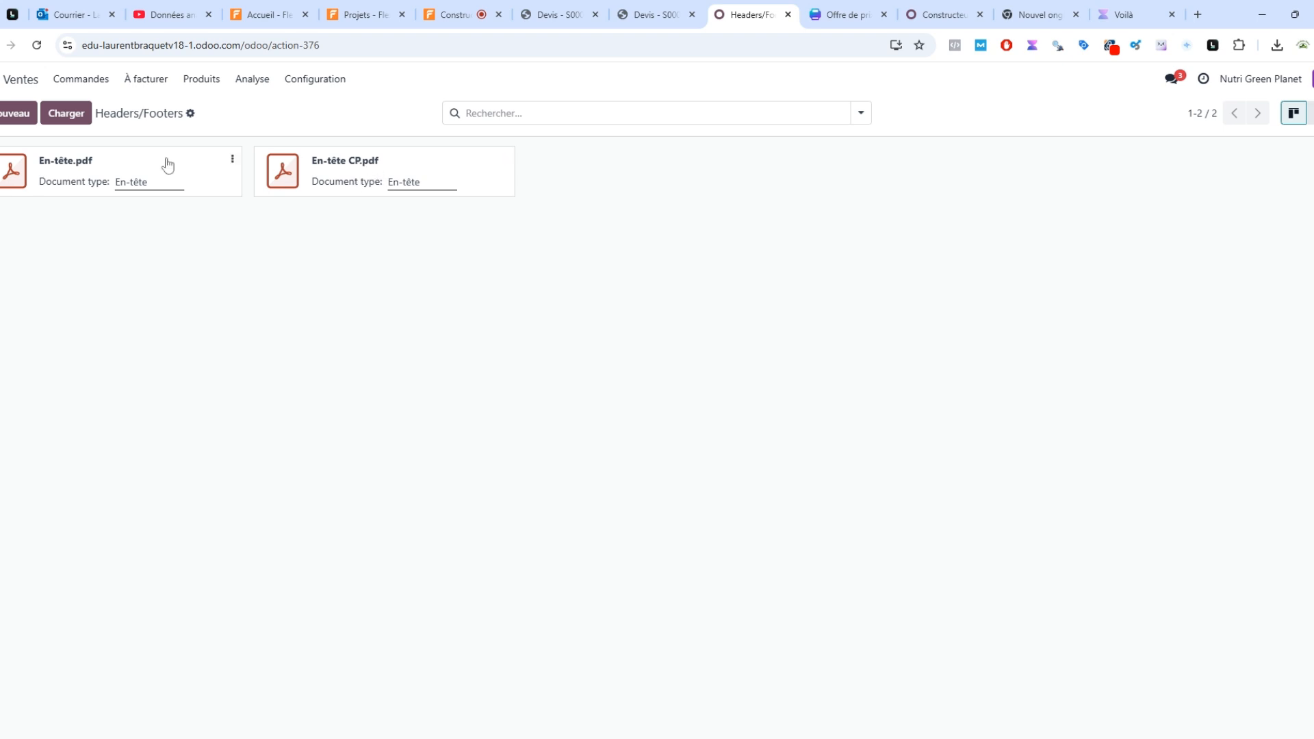
Upload another PDF file to the Headers/Footers documents
left_click(65, 113)
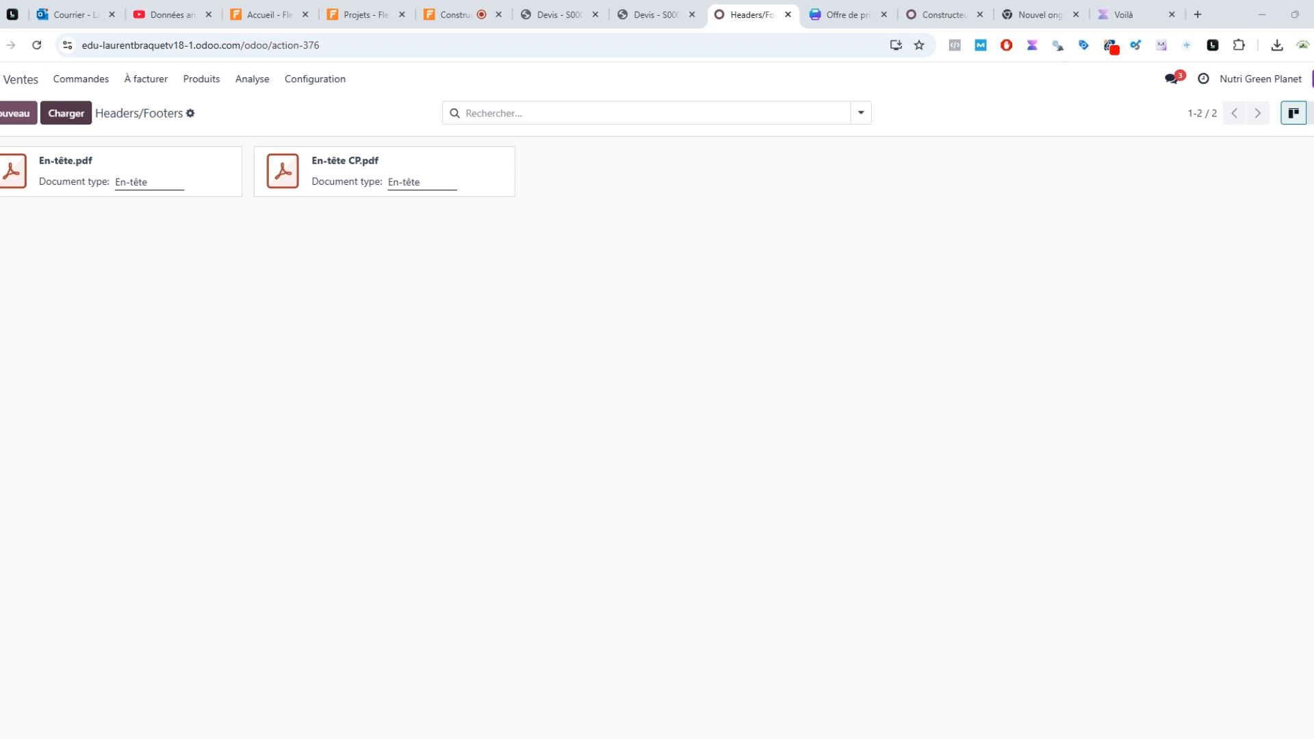
double_click(455, 320)
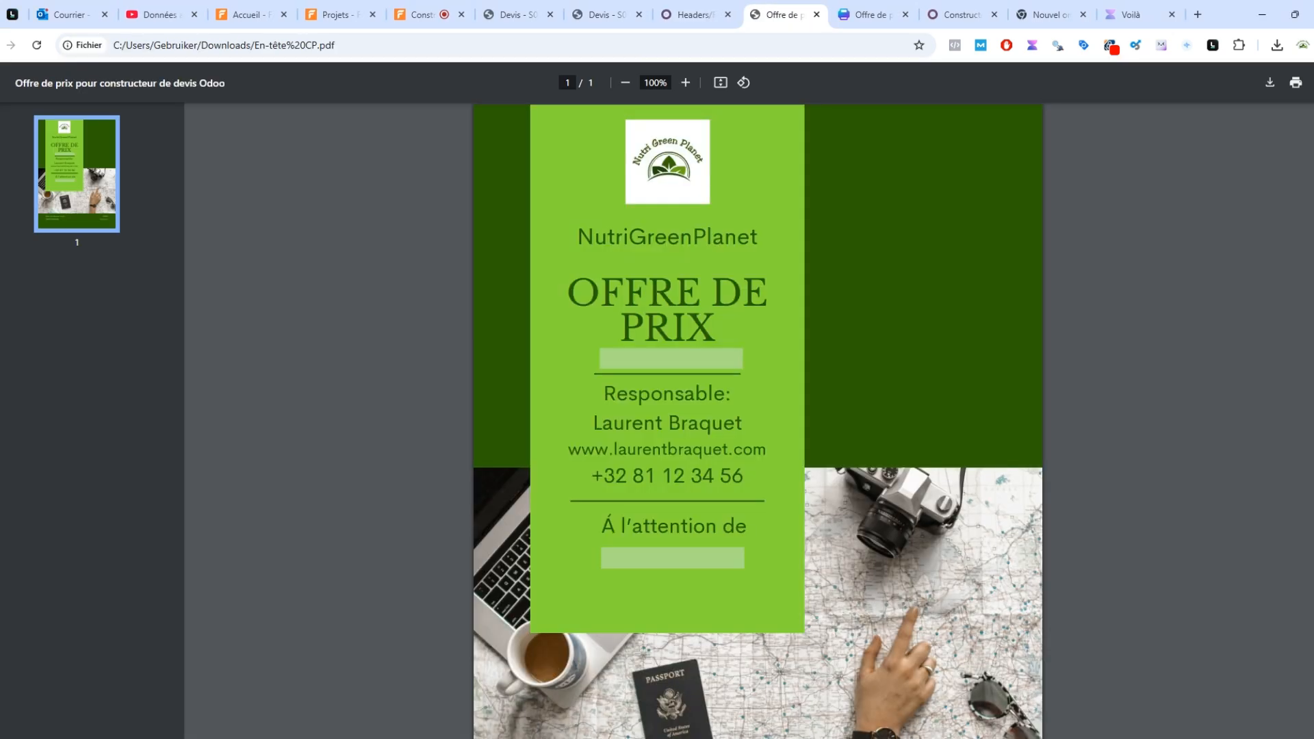
Examine the fillable fields in En-tête CP.pdf and compare the page with the plain En-tête.pdf
left_click(672, 358)
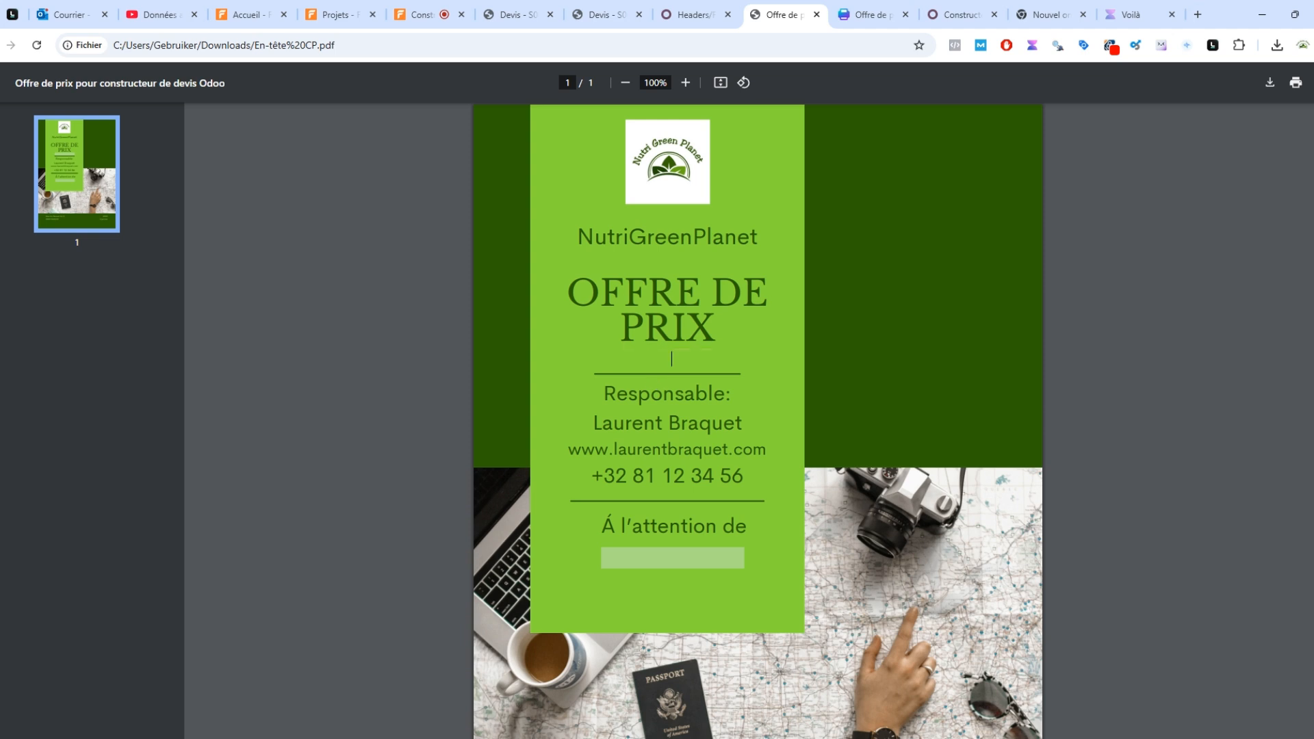
left_click(673, 558)
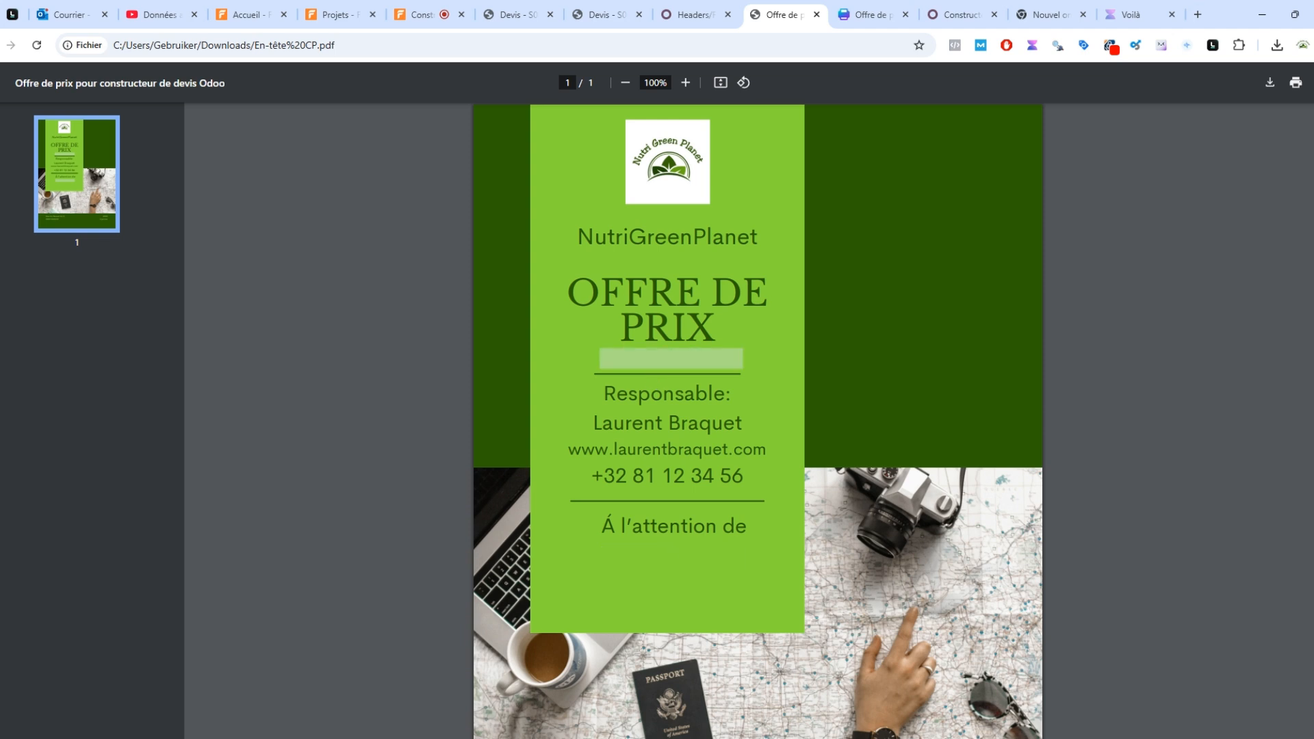
scroll(673, 557, "down", 3)
scroll(673, 558, "up", 3)
left_click(671, 358)
key("Tab")
key("shift+Tab")
key("Tab")
key("Tab")
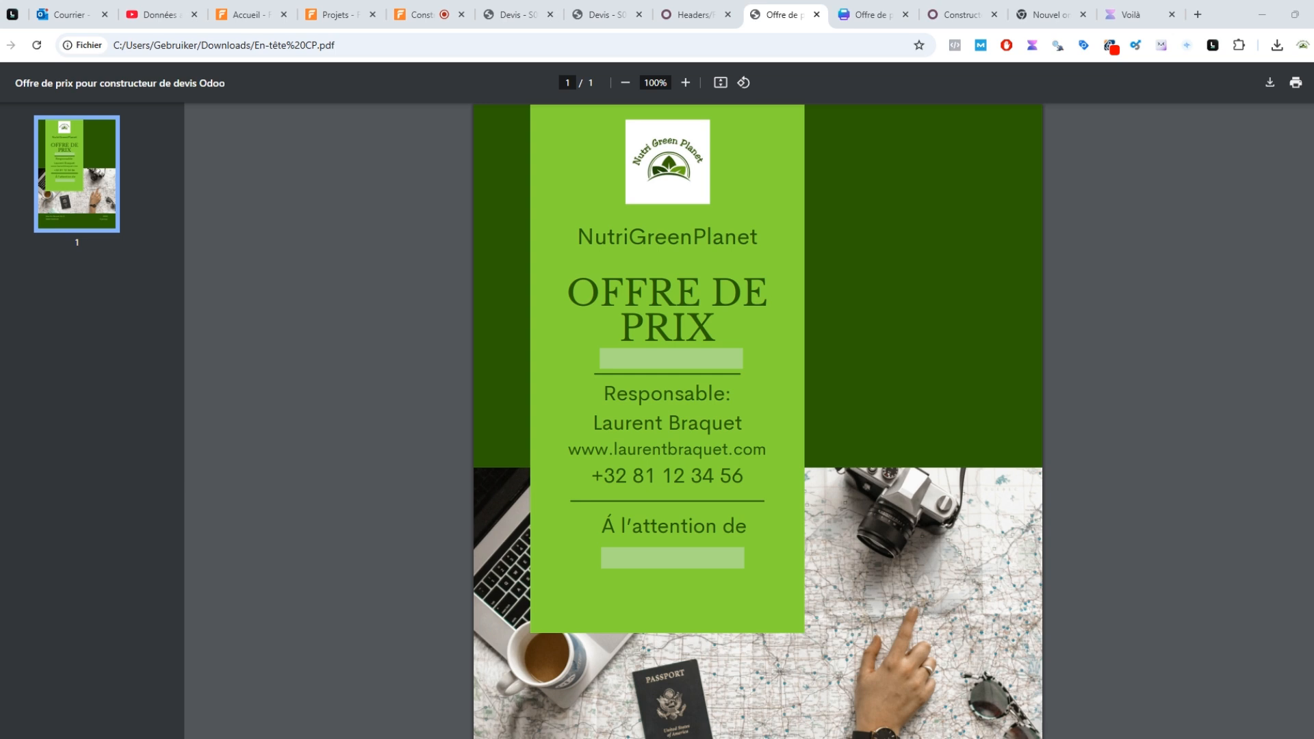
key("Tab")
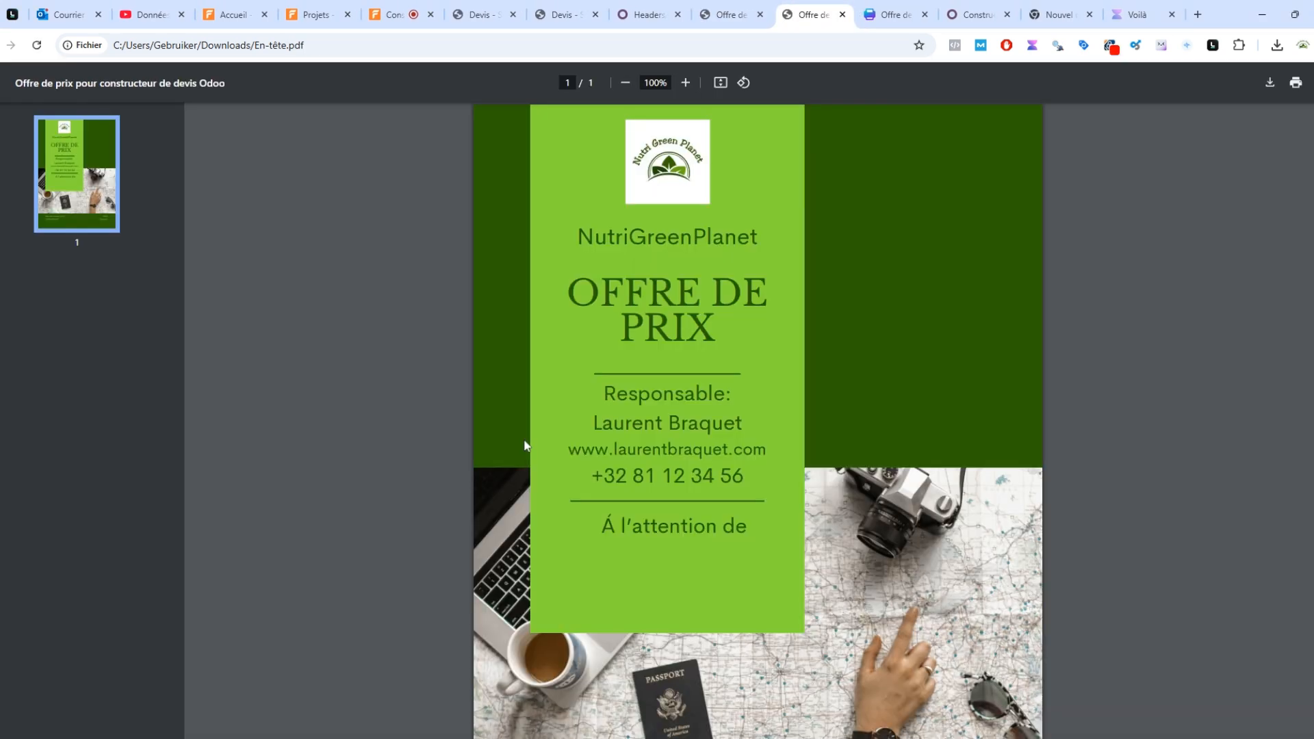
left_click(729, 15)
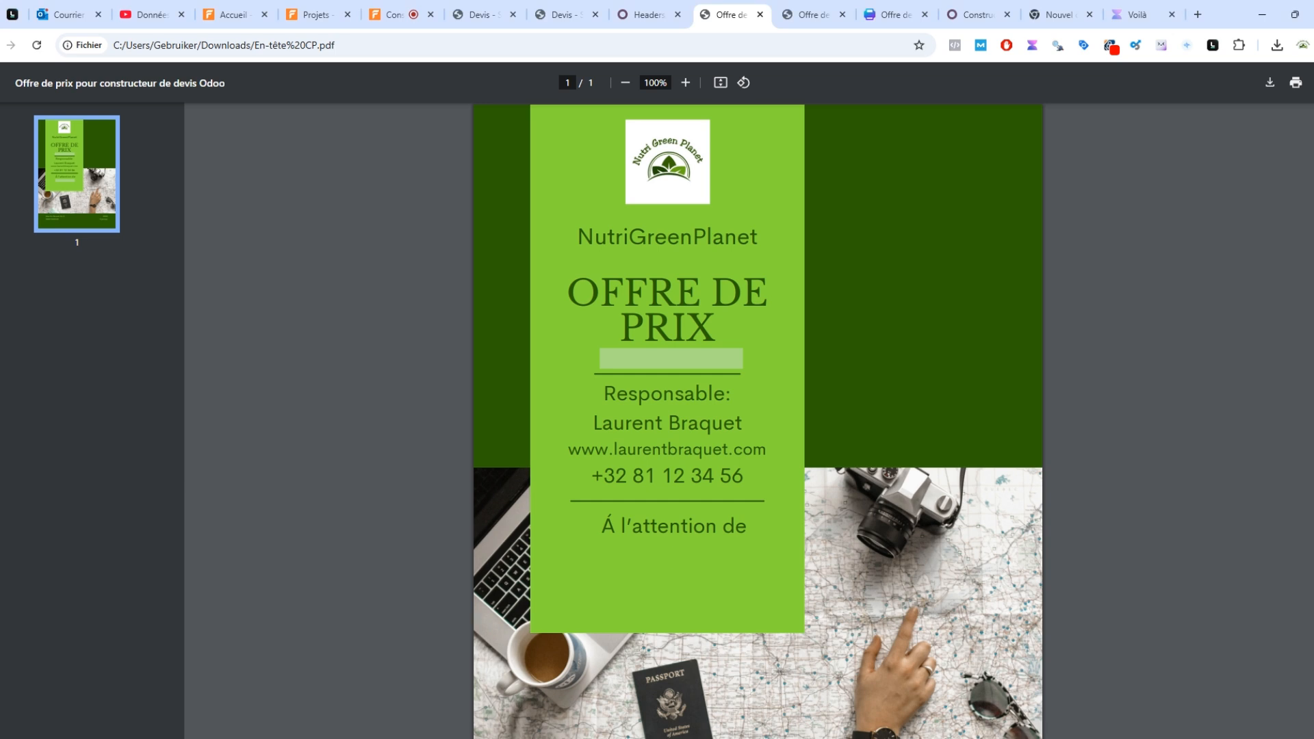
scroll(765, 538, "down", 1)
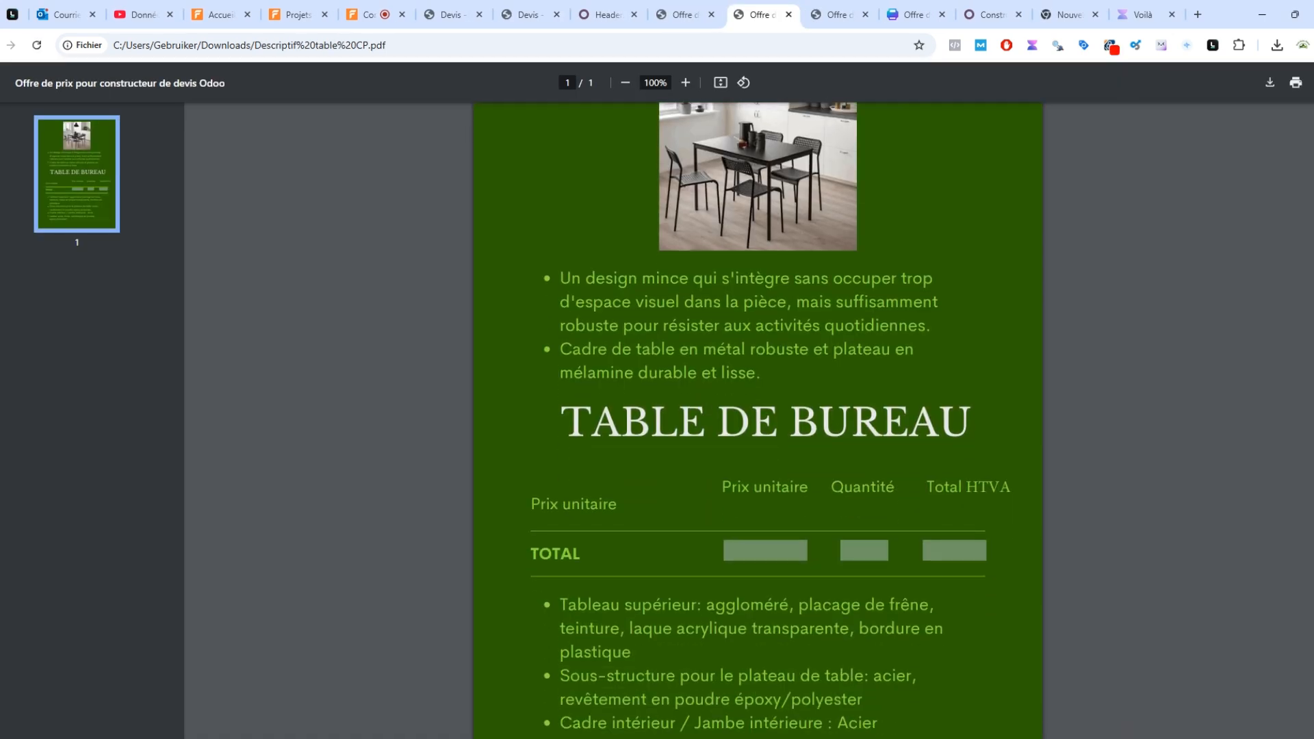
Examine the unit price, quantity and total form fields in Descriptif table CP.pdf and review the whole page
left_click(765, 551)
key("Tab")
key("Tab")
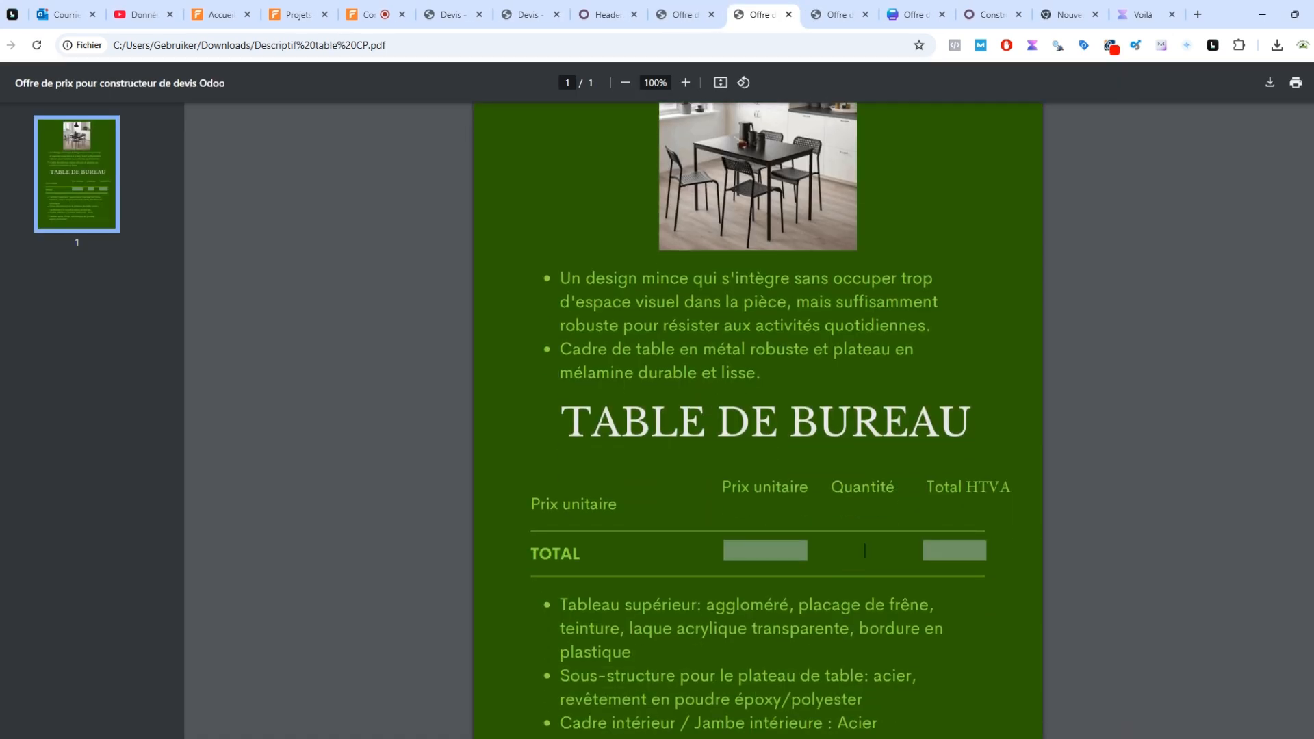
key("shift+Tab")
key("shift+Tab")
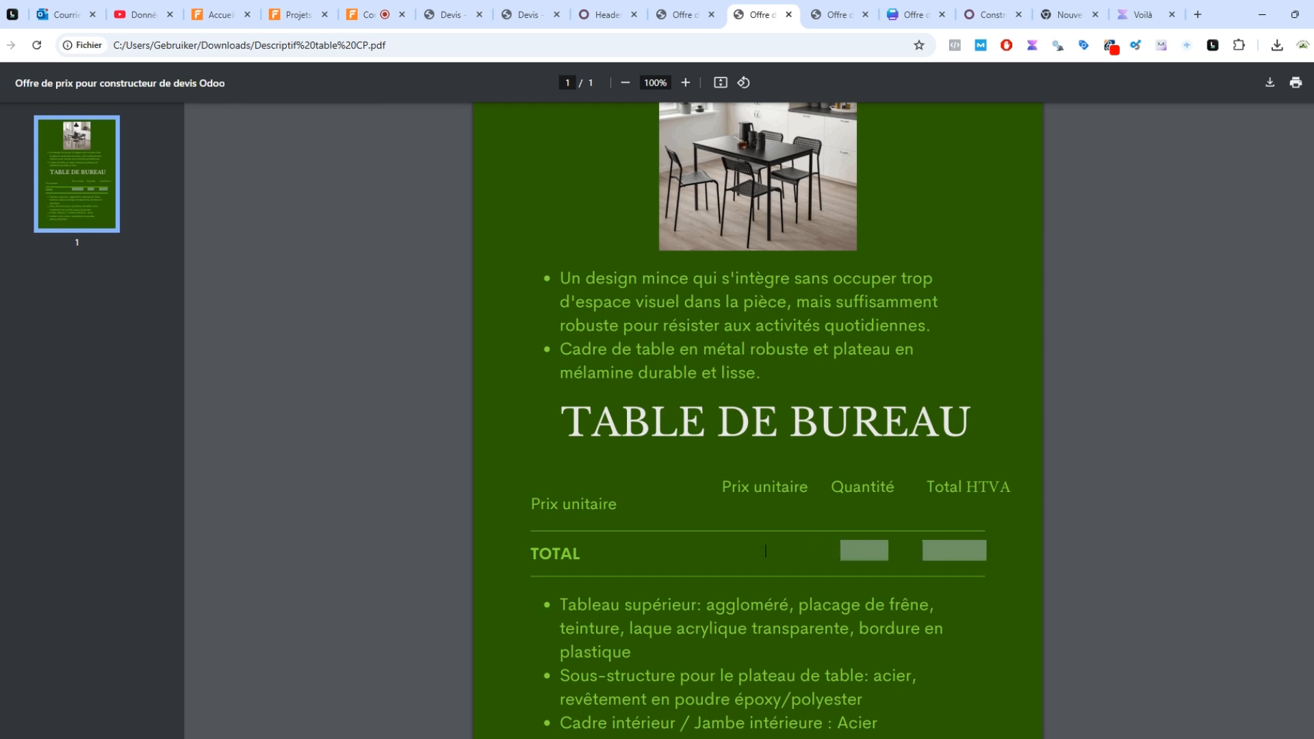
key("Tab")
key("Tab")
key("shift+Tab")
key("shift+Tab")
key("Tab")
key("Tab")
scroll(757, 410, "up", 1)
scroll(757, 411, "down", 3)
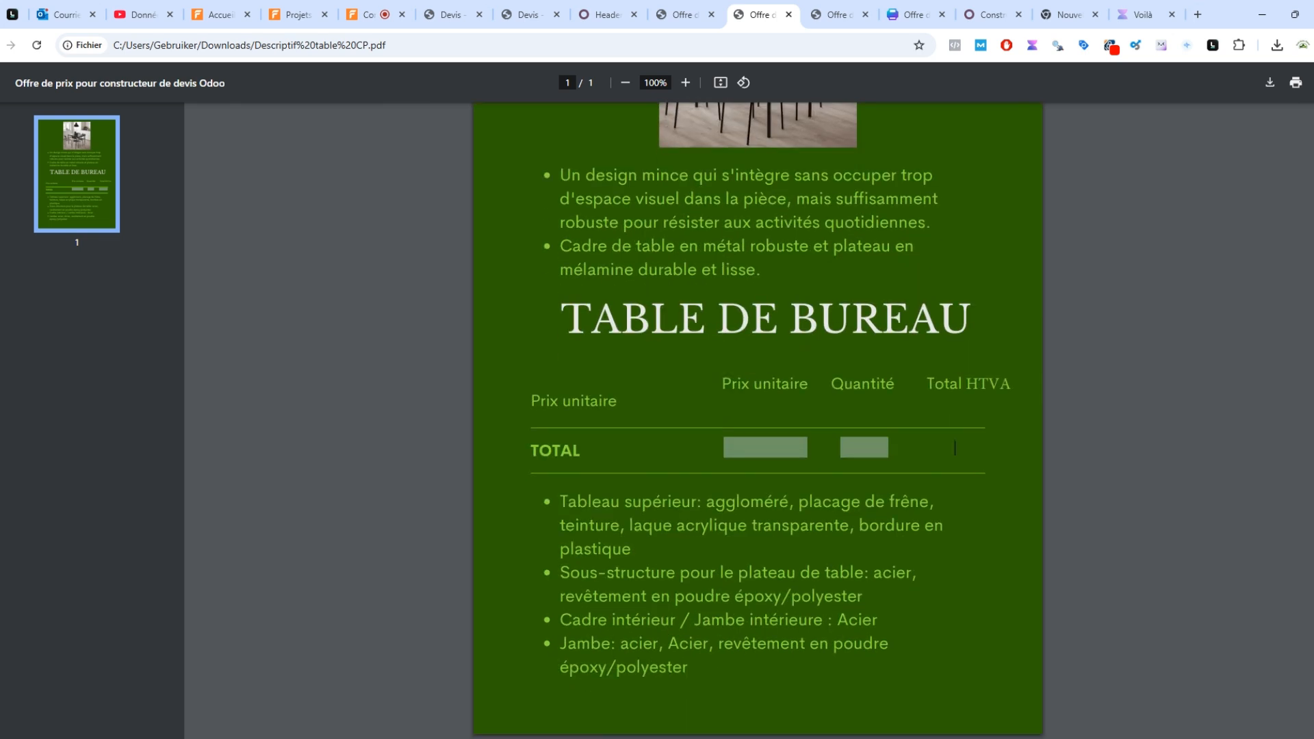
scroll(758, 411, "up", 2)
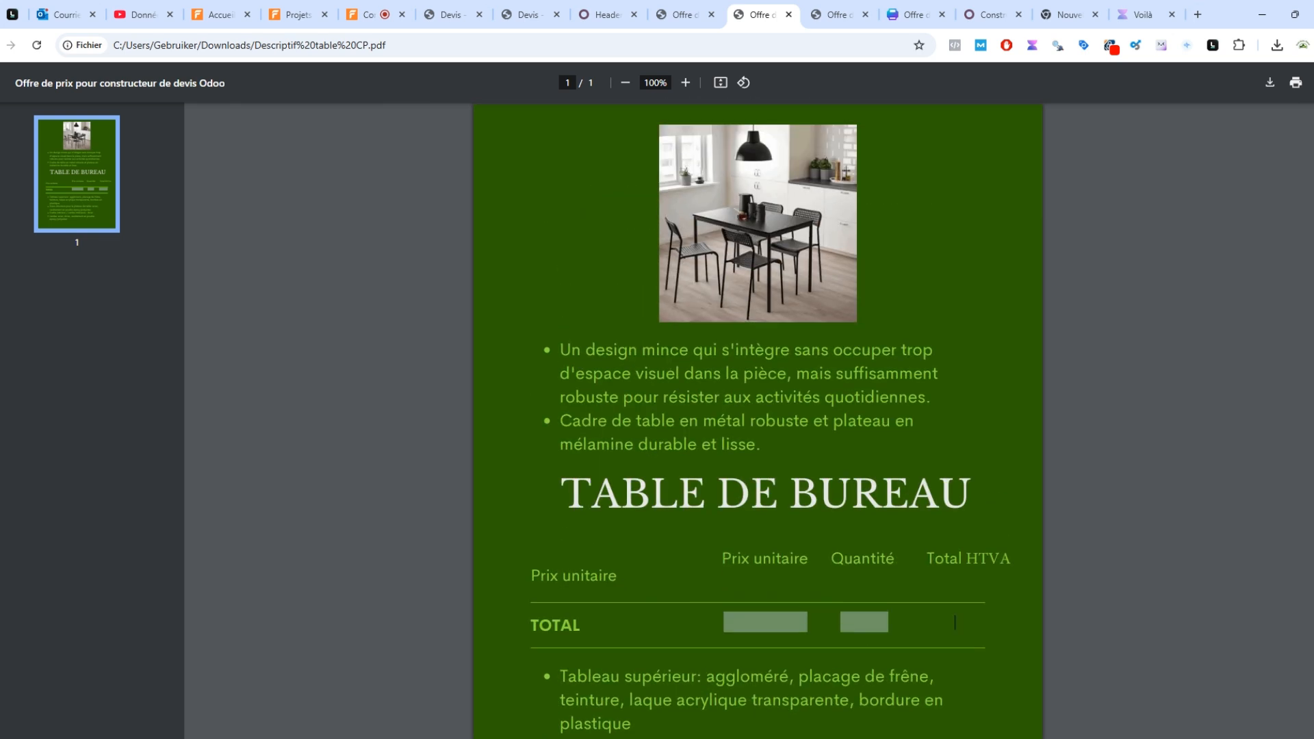
scroll(809, 194, "down", 2)
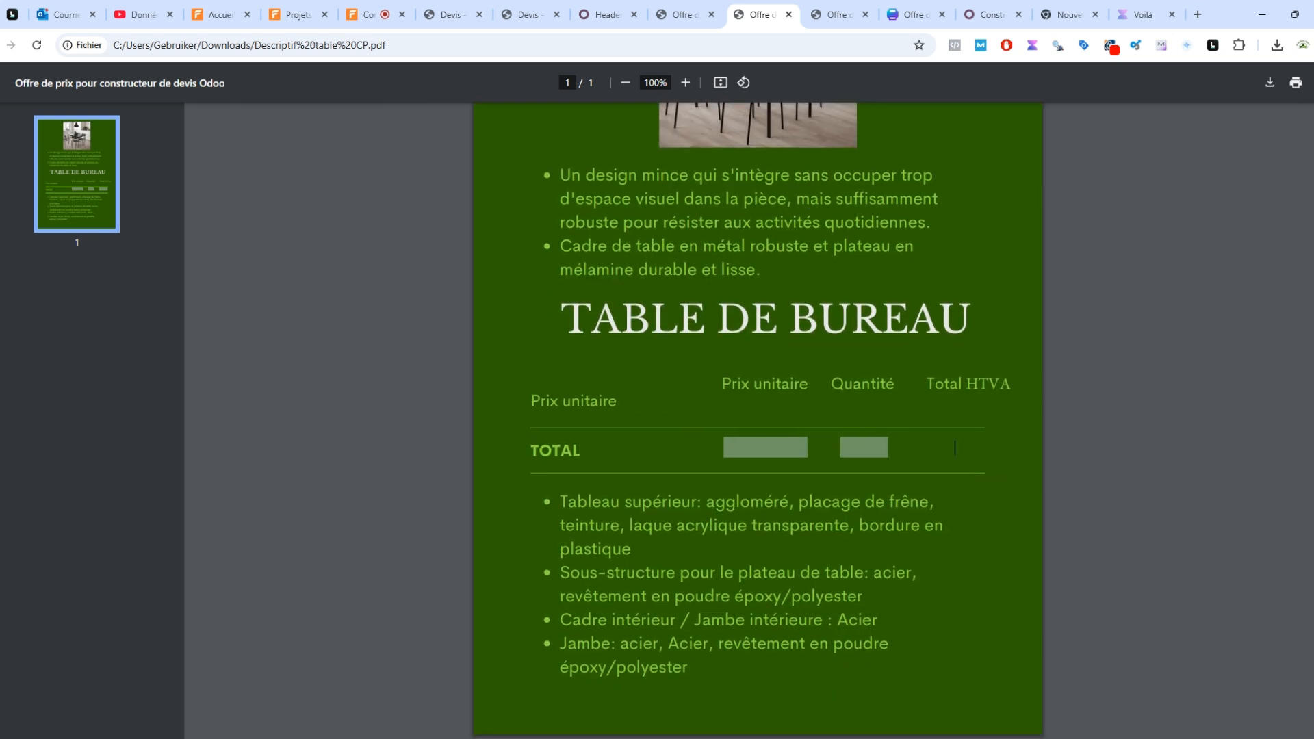
scroll(808, 194, "up", 2)
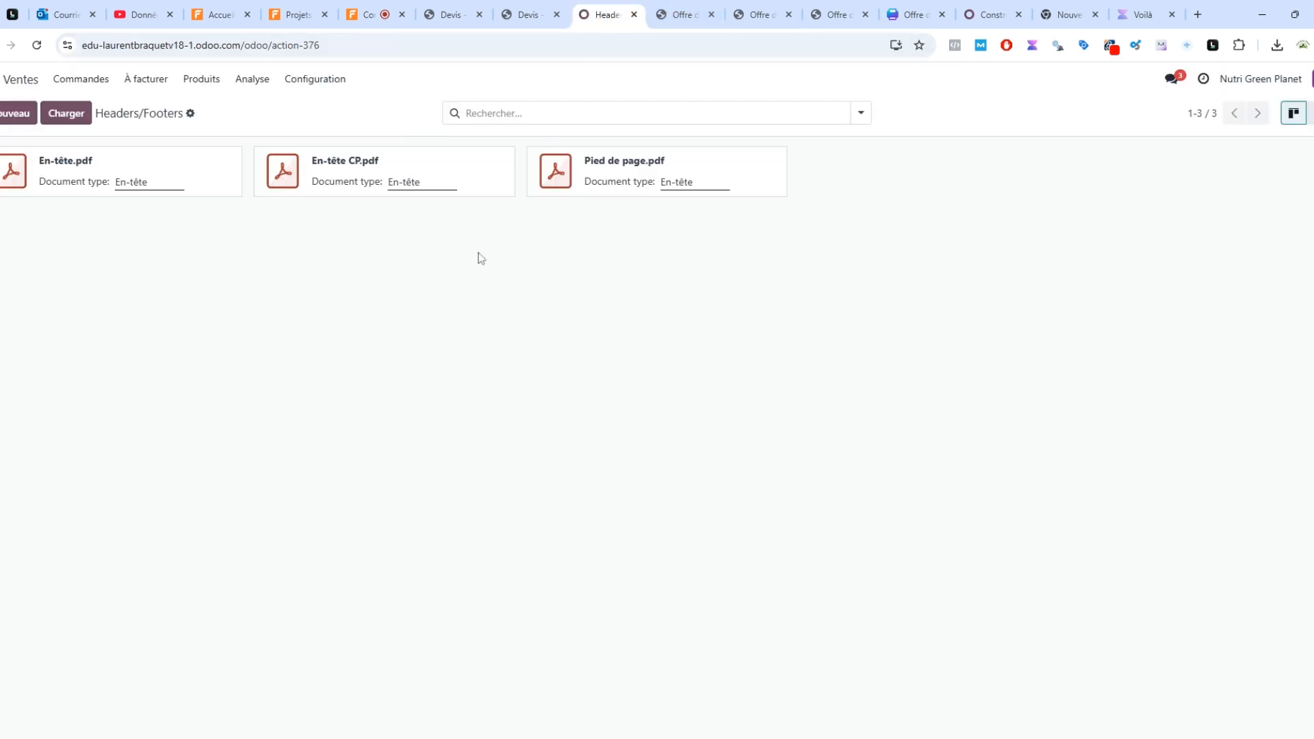
Return to Odoo Ventes and open the documents of the Table product
left_click(602, 15)
left_click(201, 78)
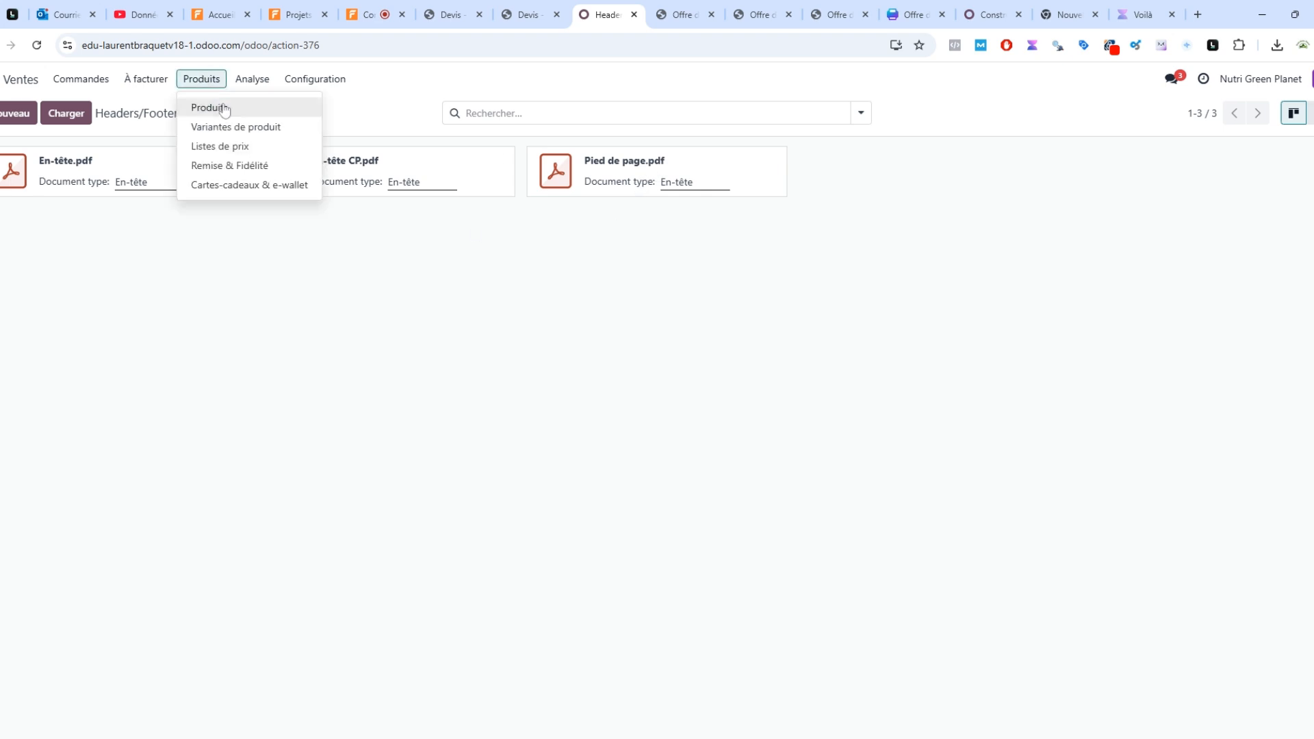
left_click(210, 108)
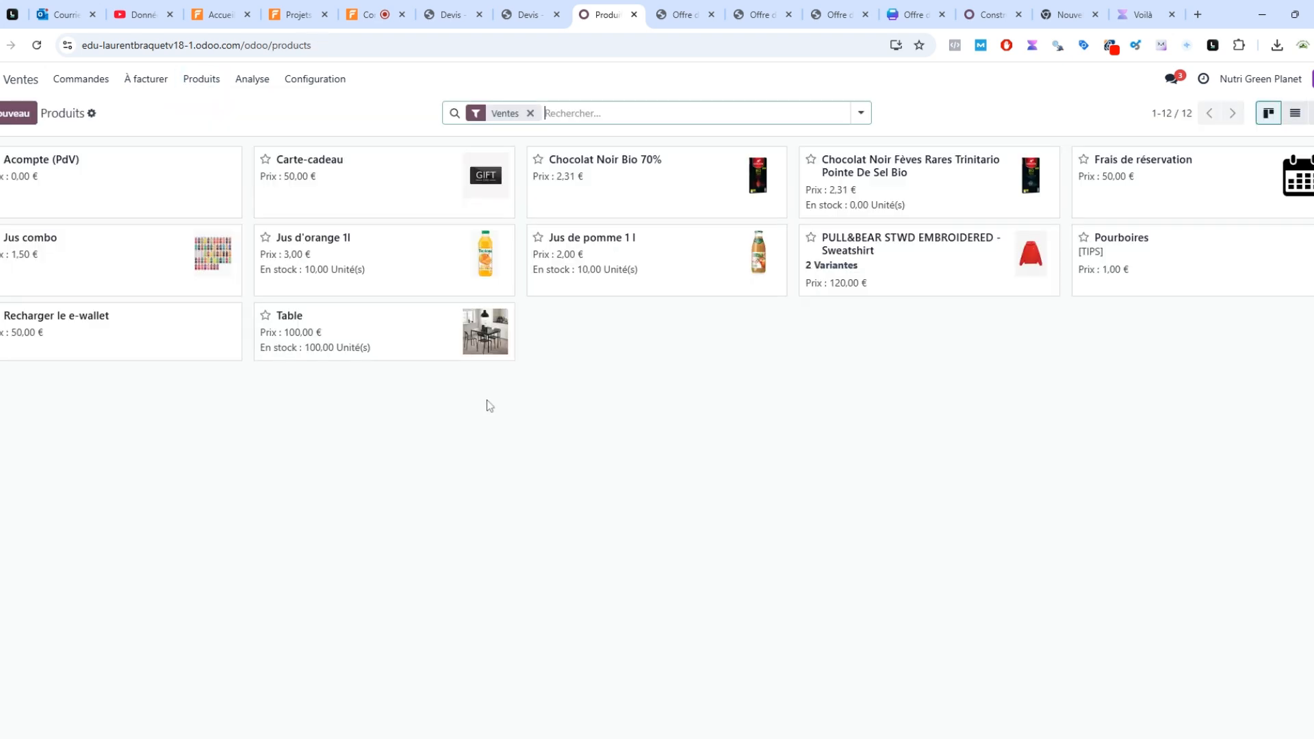
left_click(335, 342)
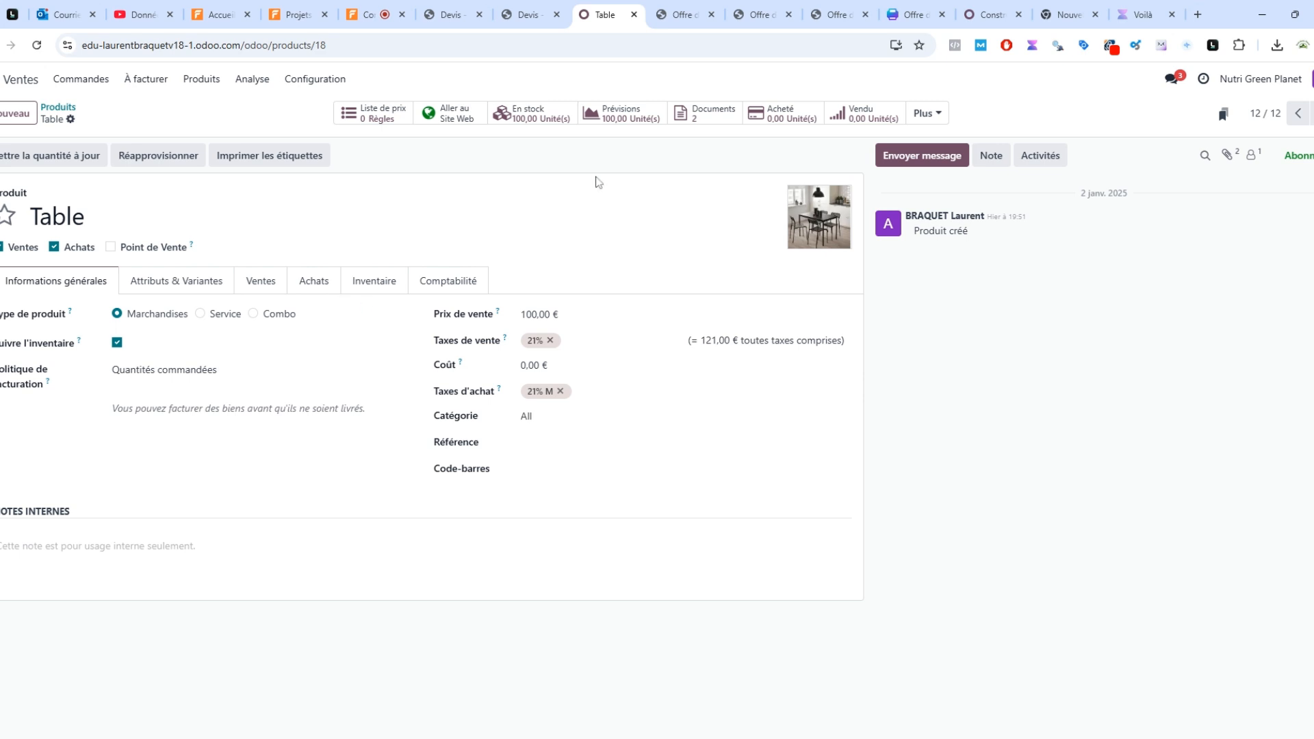
left_click(705, 115)
Delete Descriptif table CP.pdf and Descriptif table.pdf from the Table product's documents
left_click(505, 160)
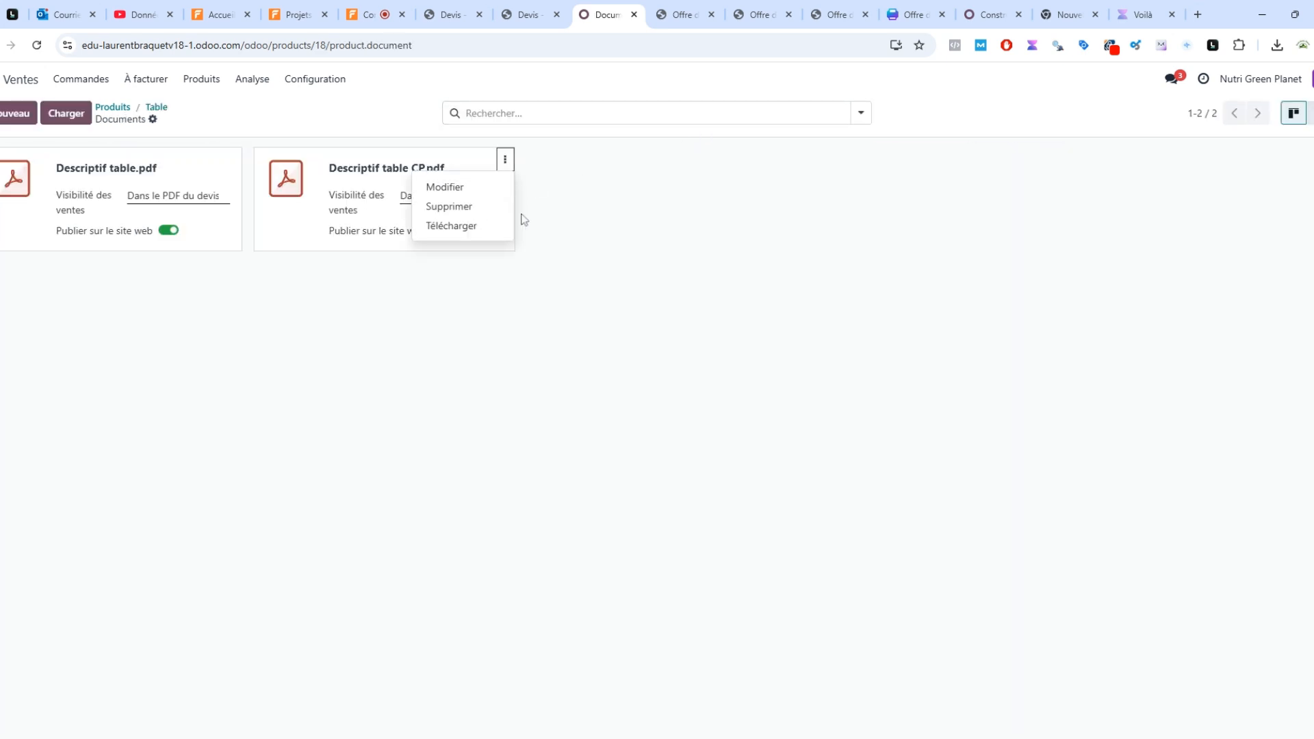
left_click(462, 207)
left_click(473, 469)
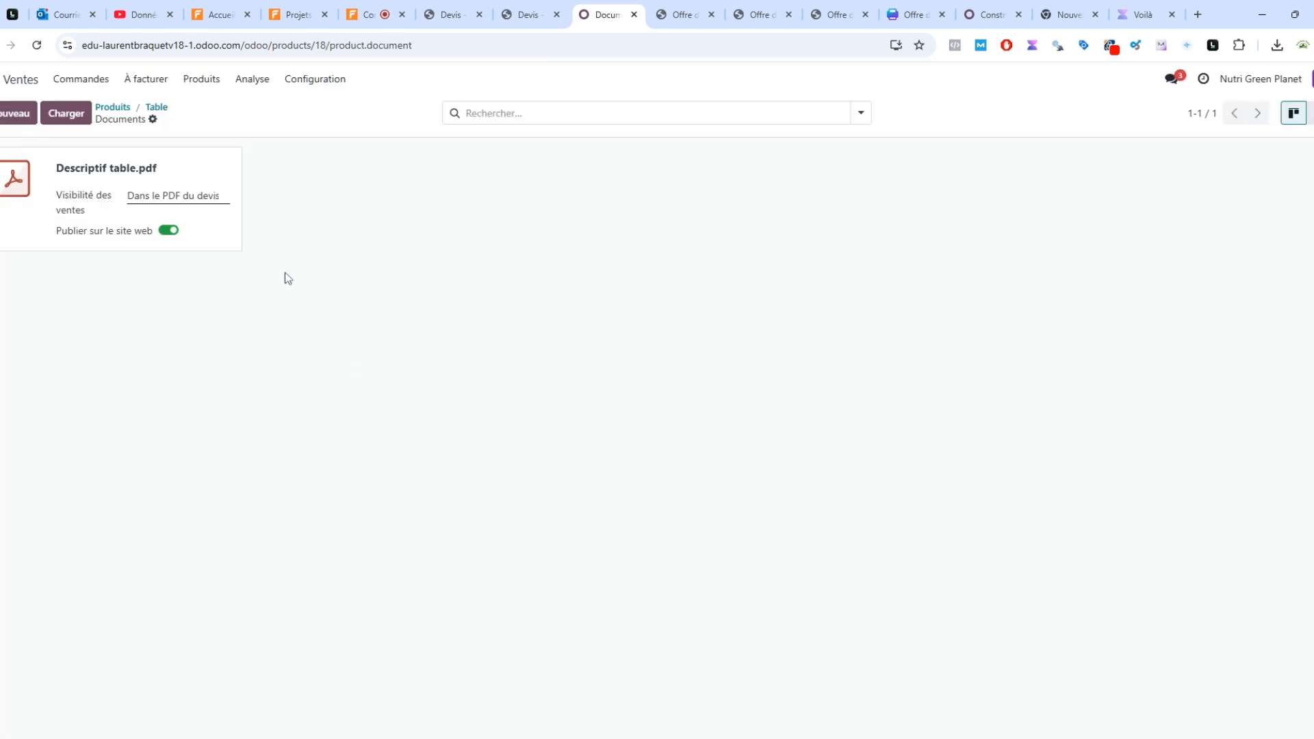
left_click(232, 163)
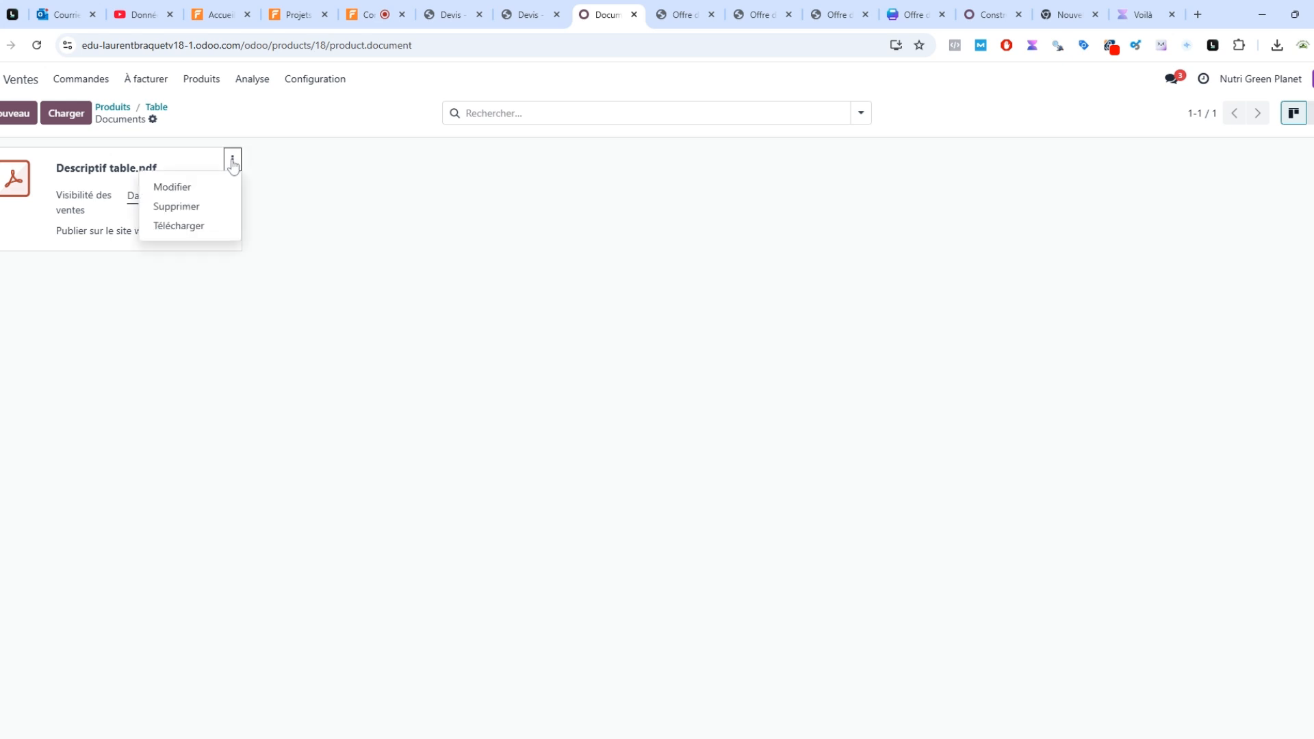
left_click(182, 207)
left_click(479, 471)
Reopen the Table product's documents, upload Descriptif table.pdf with sales visibility "Dans le PDF du devis" and publish it on the website
left_click(202, 79)
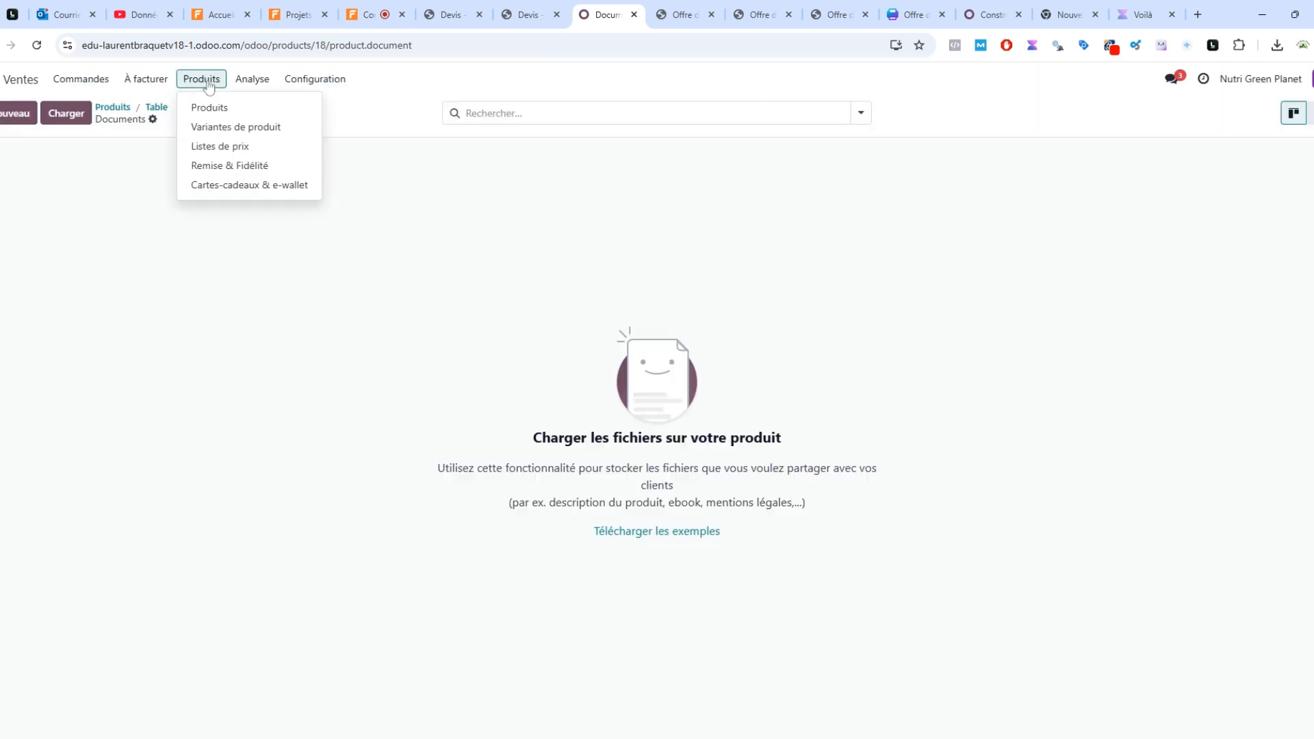
left_click(209, 106)
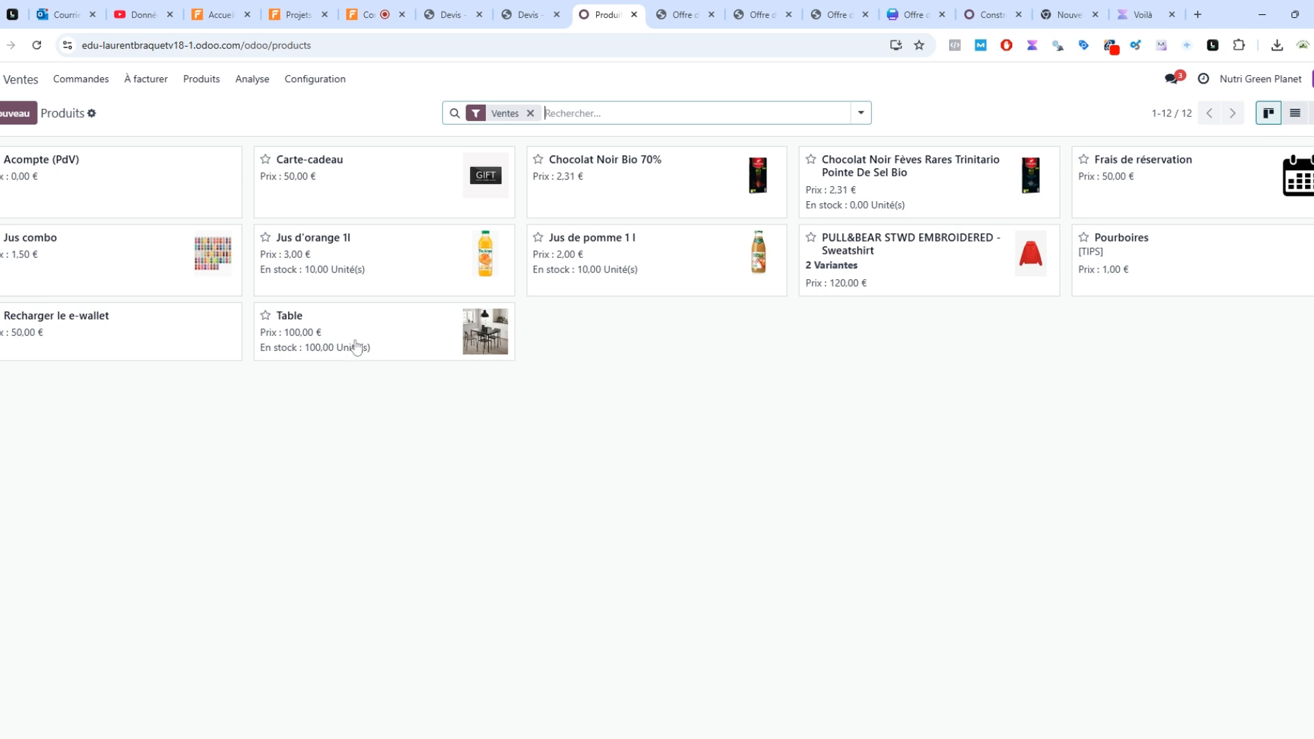
left_click(356, 347)
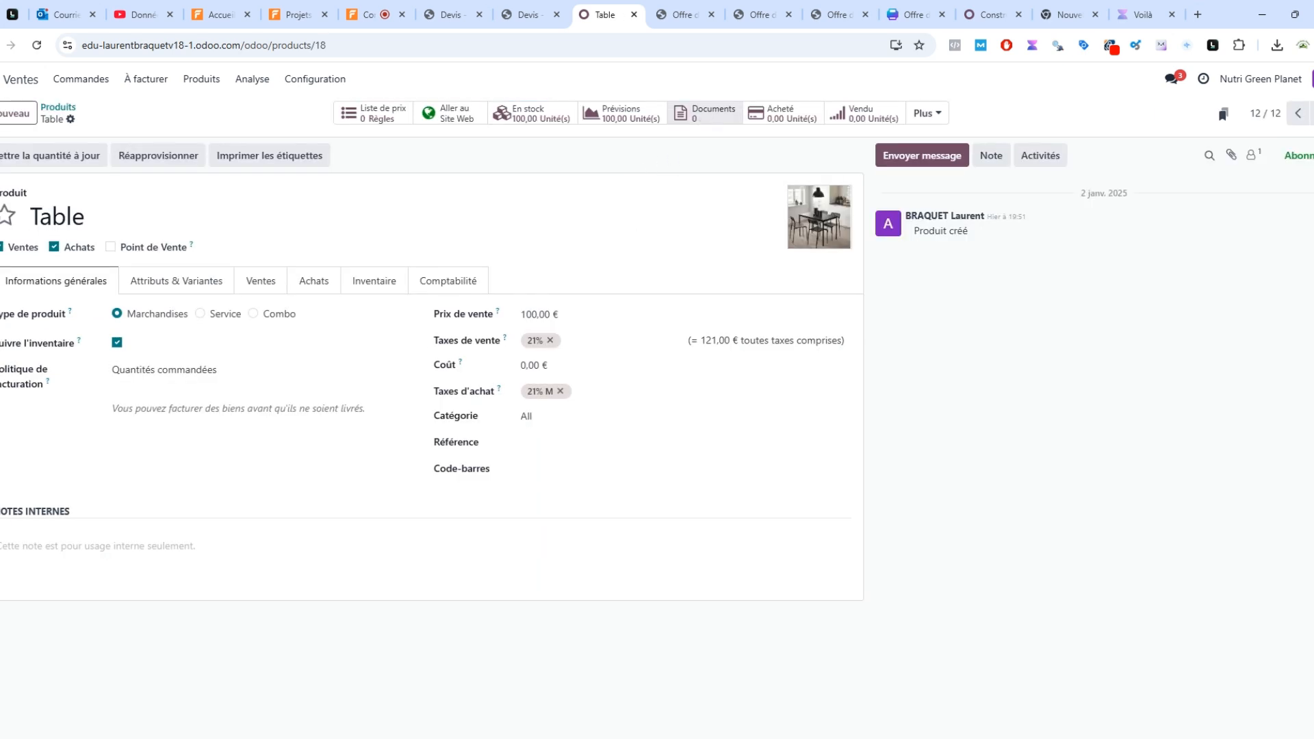
left_click(704, 114)
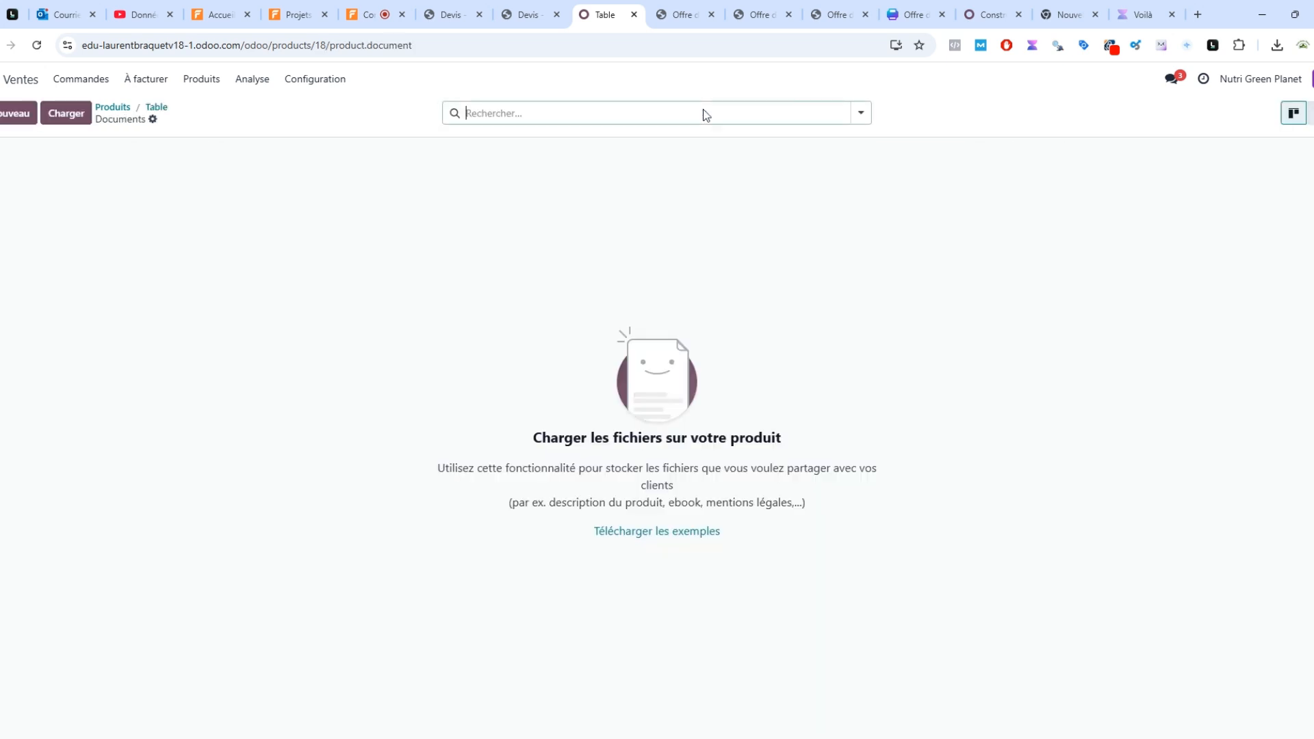
left_click(59, 116)
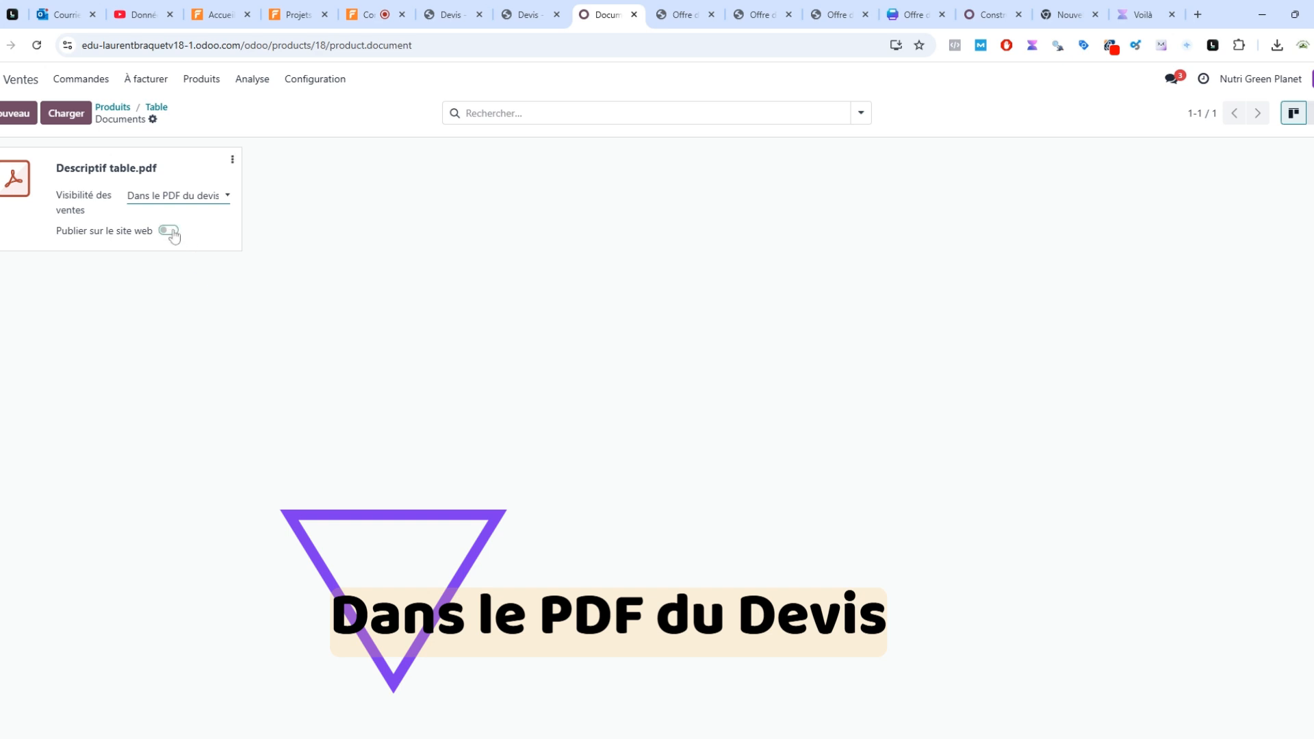
left_click(171, 233)
View the Table product's website page and open its Descriptif table.pdf document to review it
left_click(156, 109)
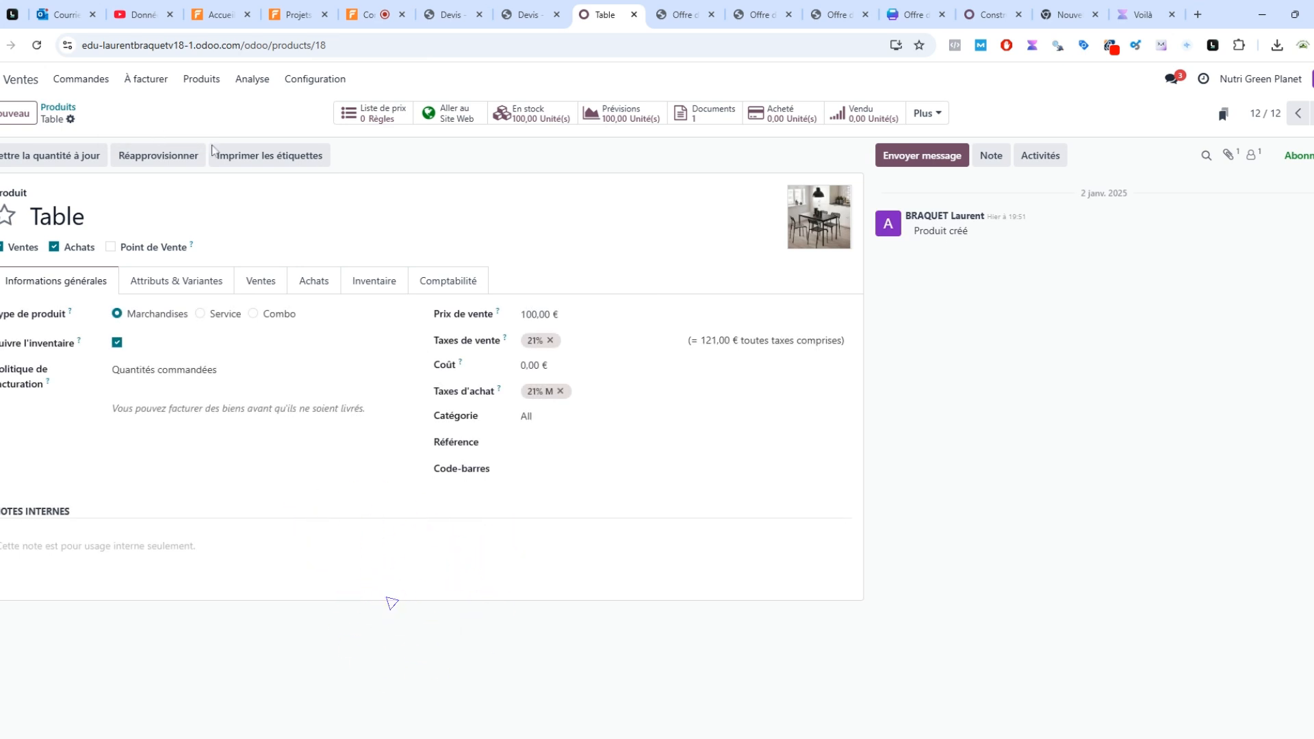
left_click(450, 113)
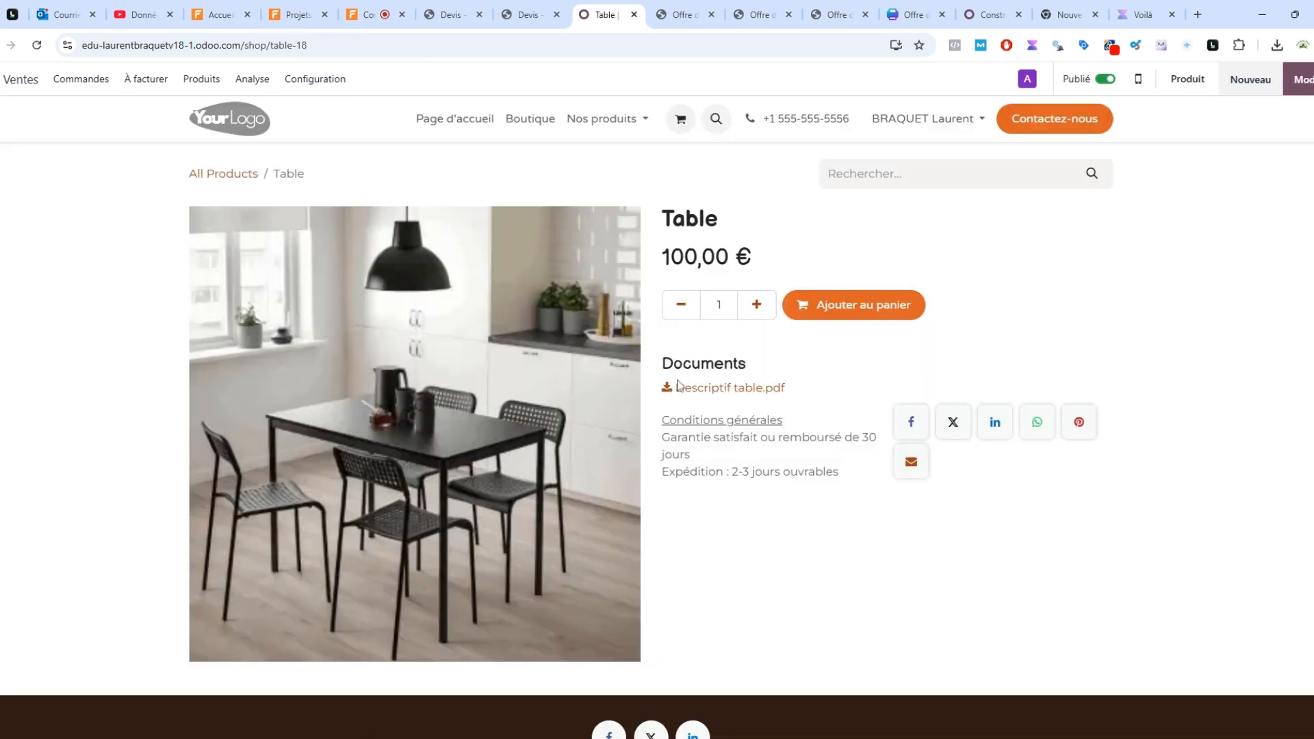
left_click(716, 390)
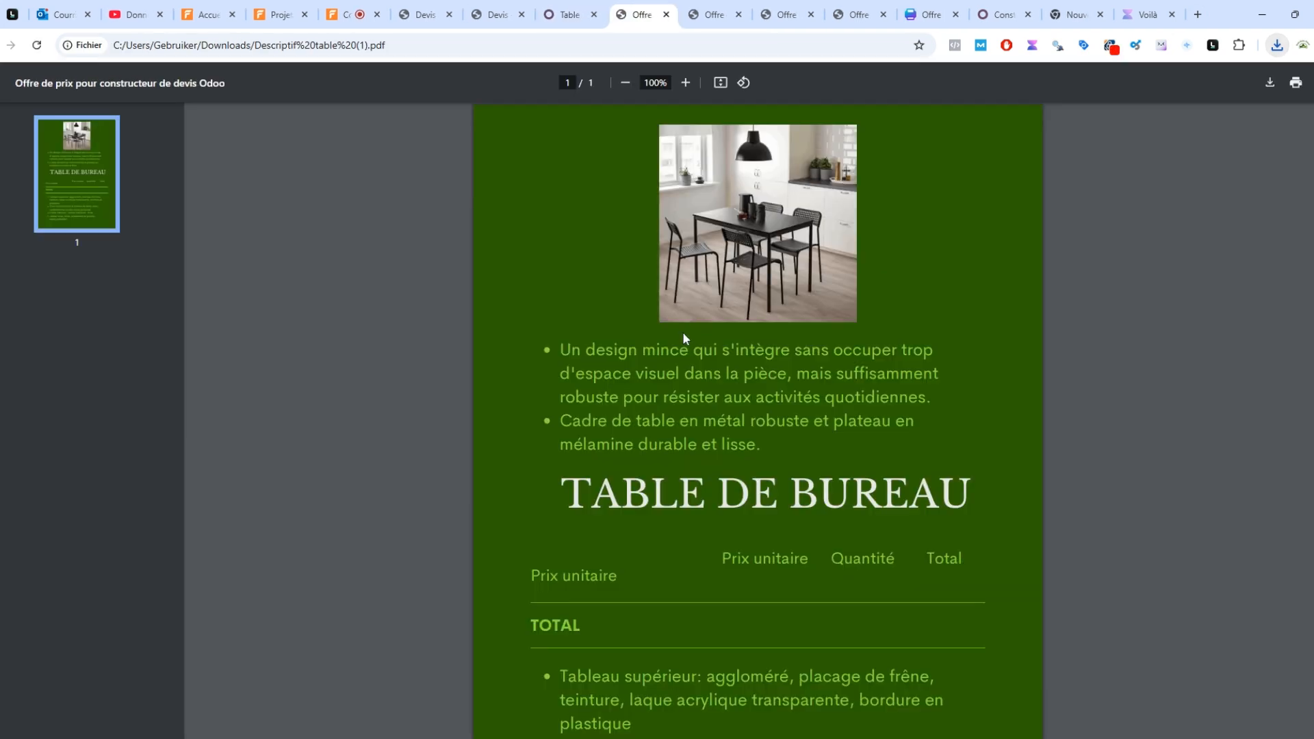
scroll(683, 332, "down", 3)
scroll(669, 405, "up", 3)
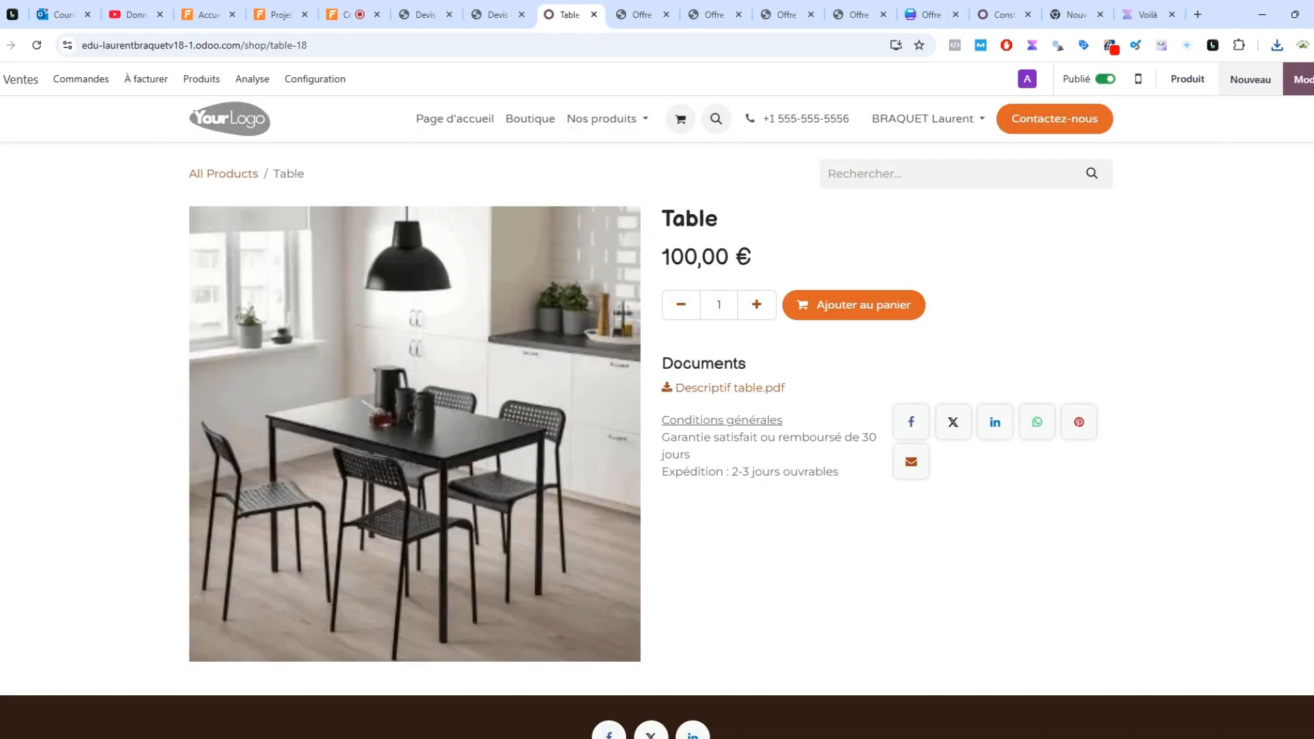
Return to the Table product's documents, upload Descriptif table CP.pdf and set its sales visibility
left_click(568, 14)
left_click(196, 81)
left_click(245, 115)
left_click(439, 325)
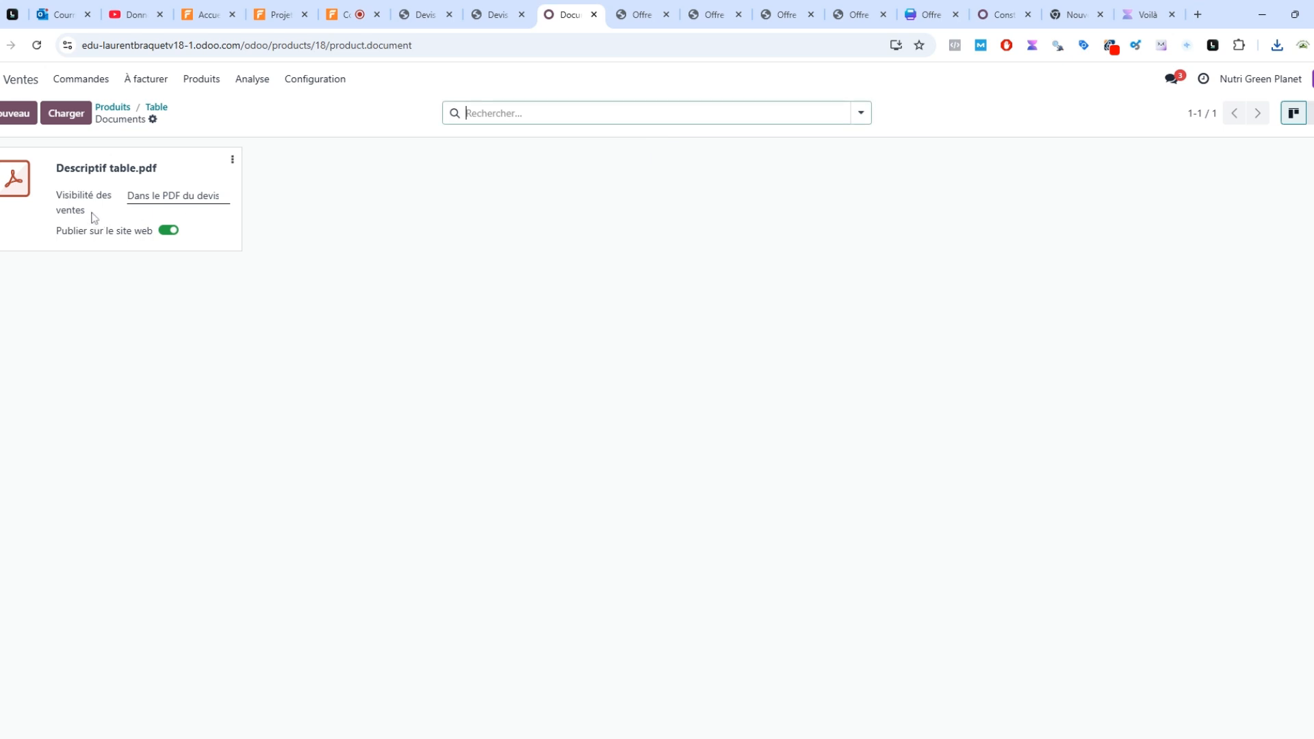
left_click(63, 114)
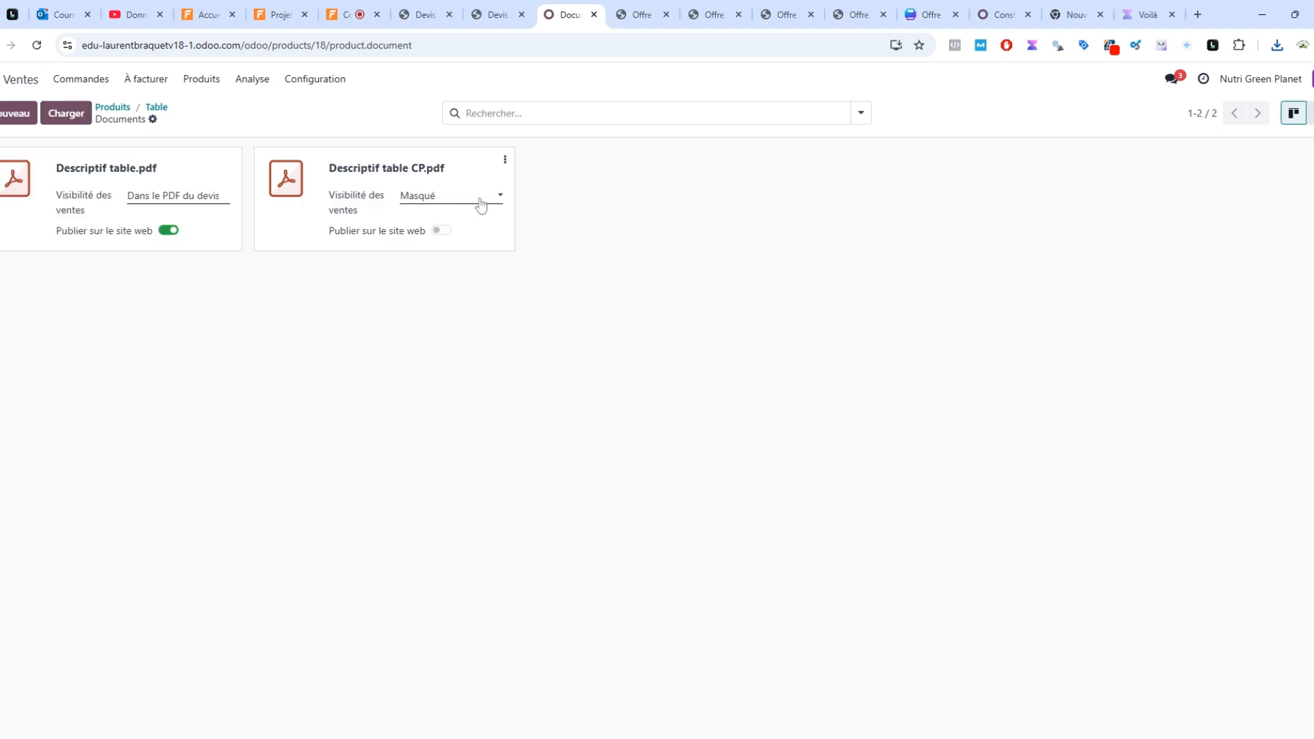
left_click(488, 204)
left_click(493, 211)
Create a new quotation in Ventes and select an existing contact as its customer
left_click(80, 80)
left_click(80, 108)
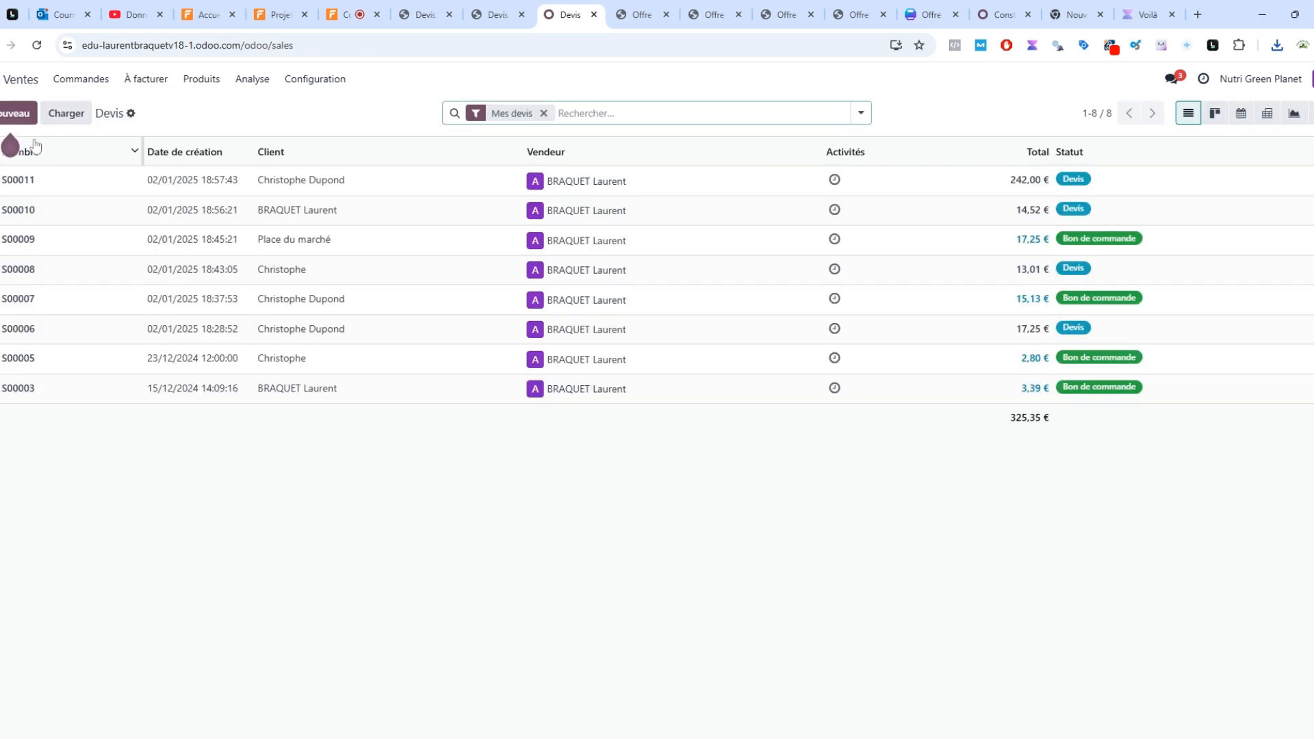
left_click(17, 113)
left_click(274, 234)
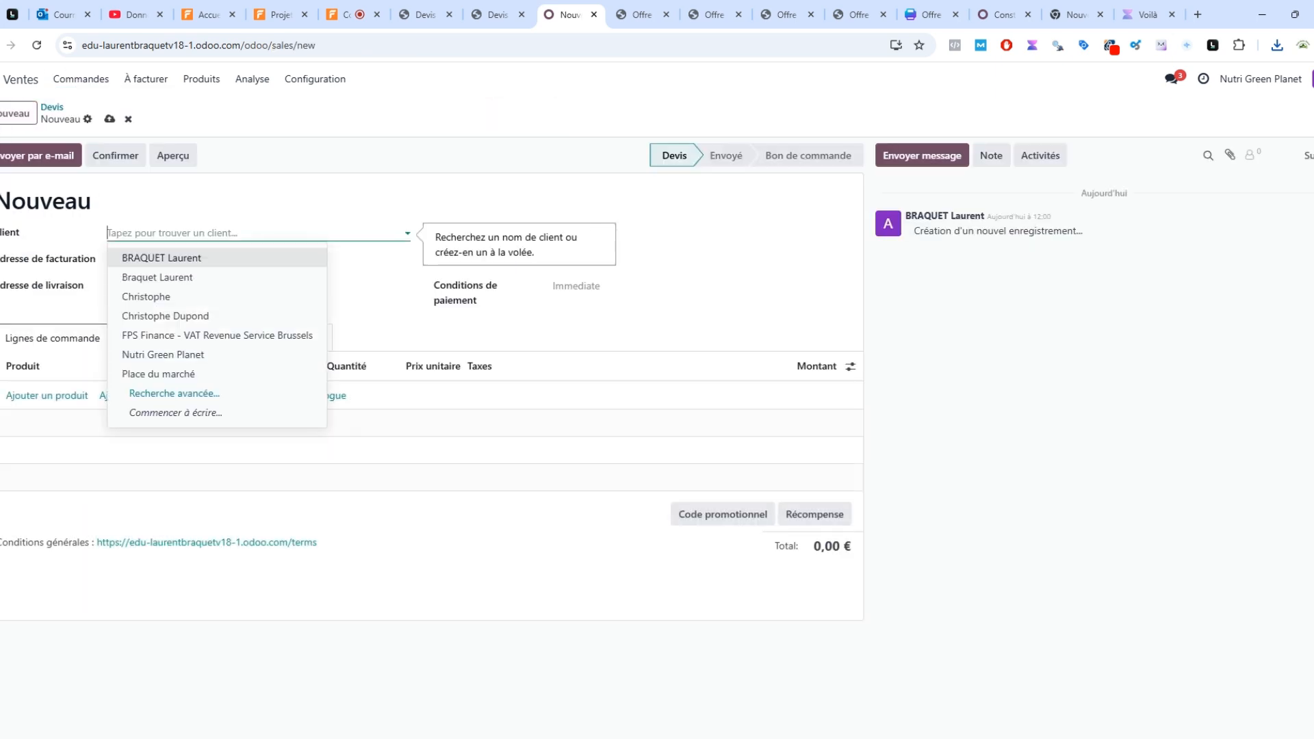
left_click(191, 316)
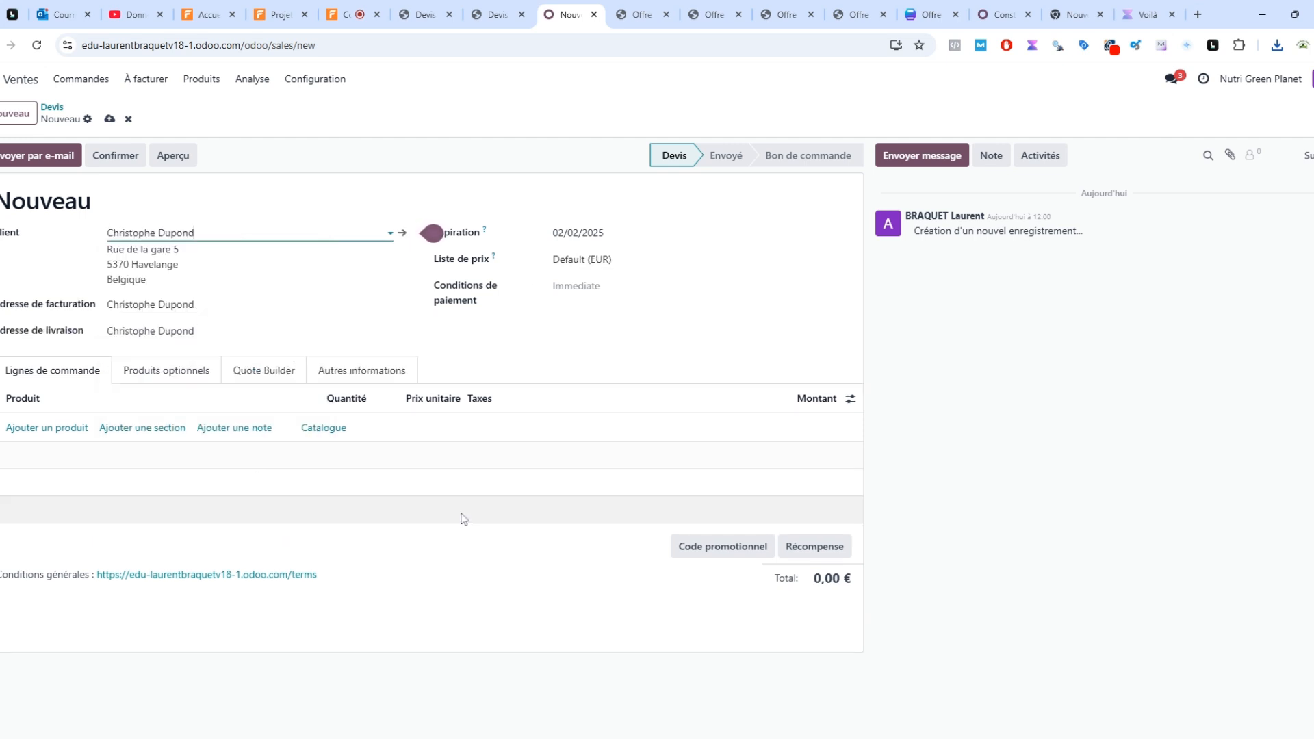
Add the Table product with quantity 3 to the quotation from the product catalogue and return to the quotation
left_click(30, 428)
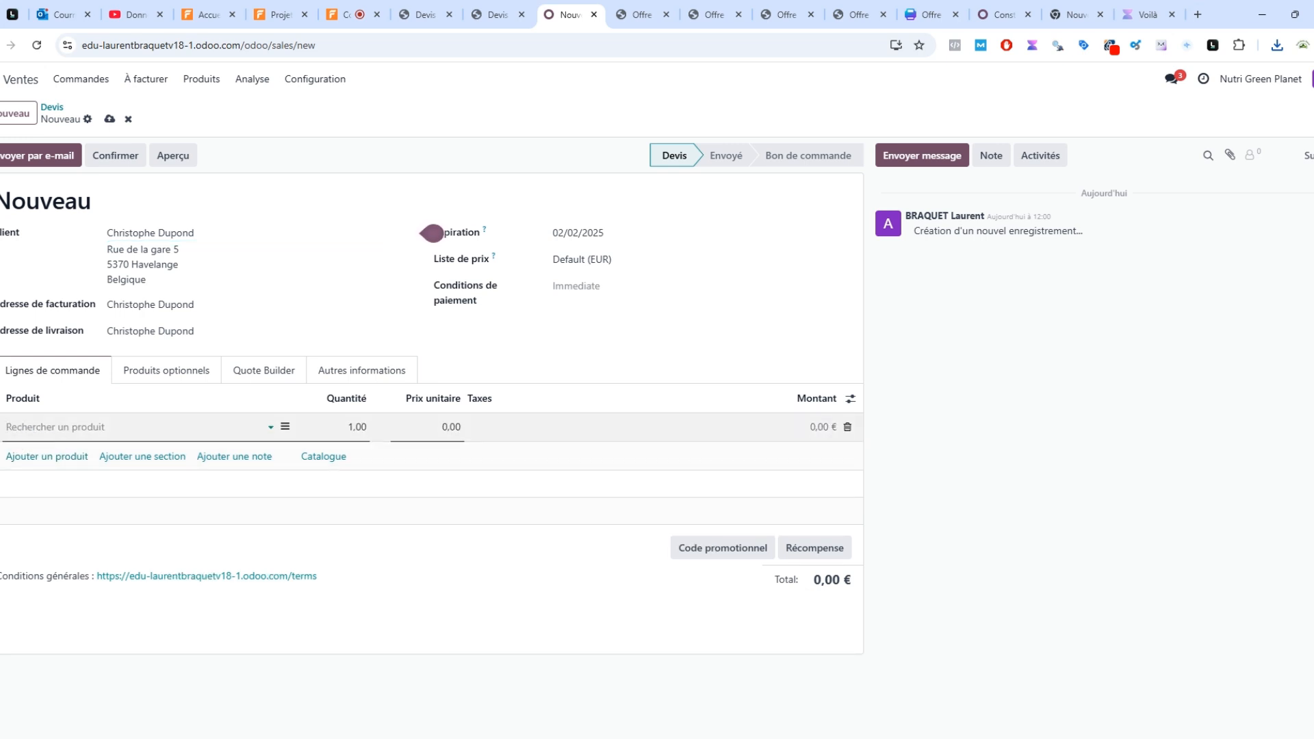
key("Escape")
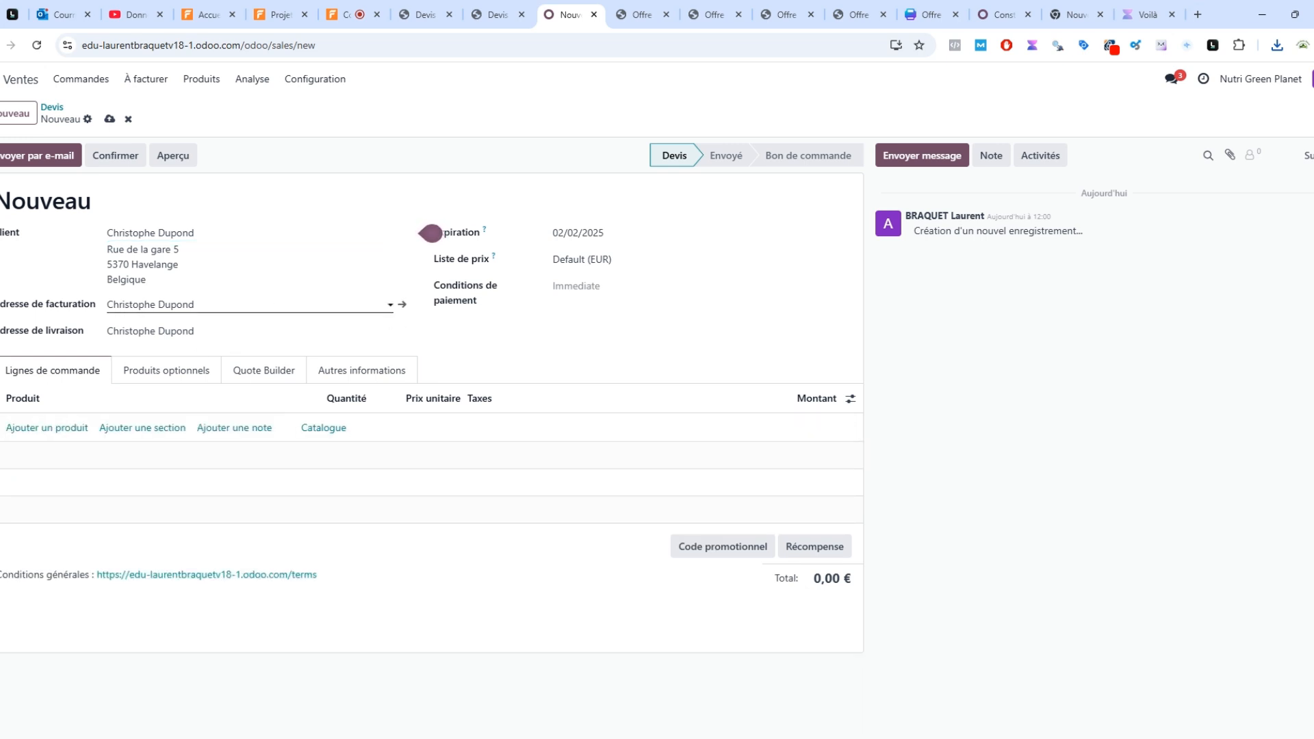
left_click(323, 427)
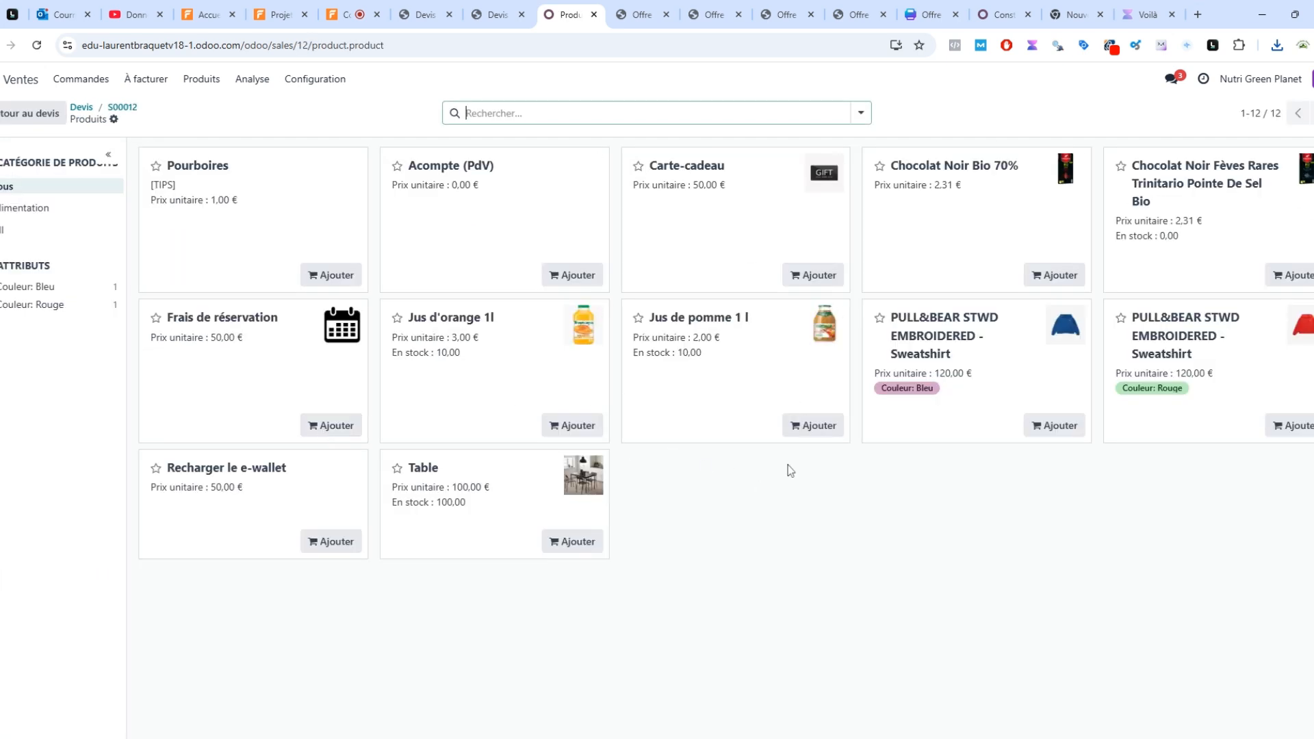
left_click(576, 544)
left_click(483, 541)
left_click(484, 541)
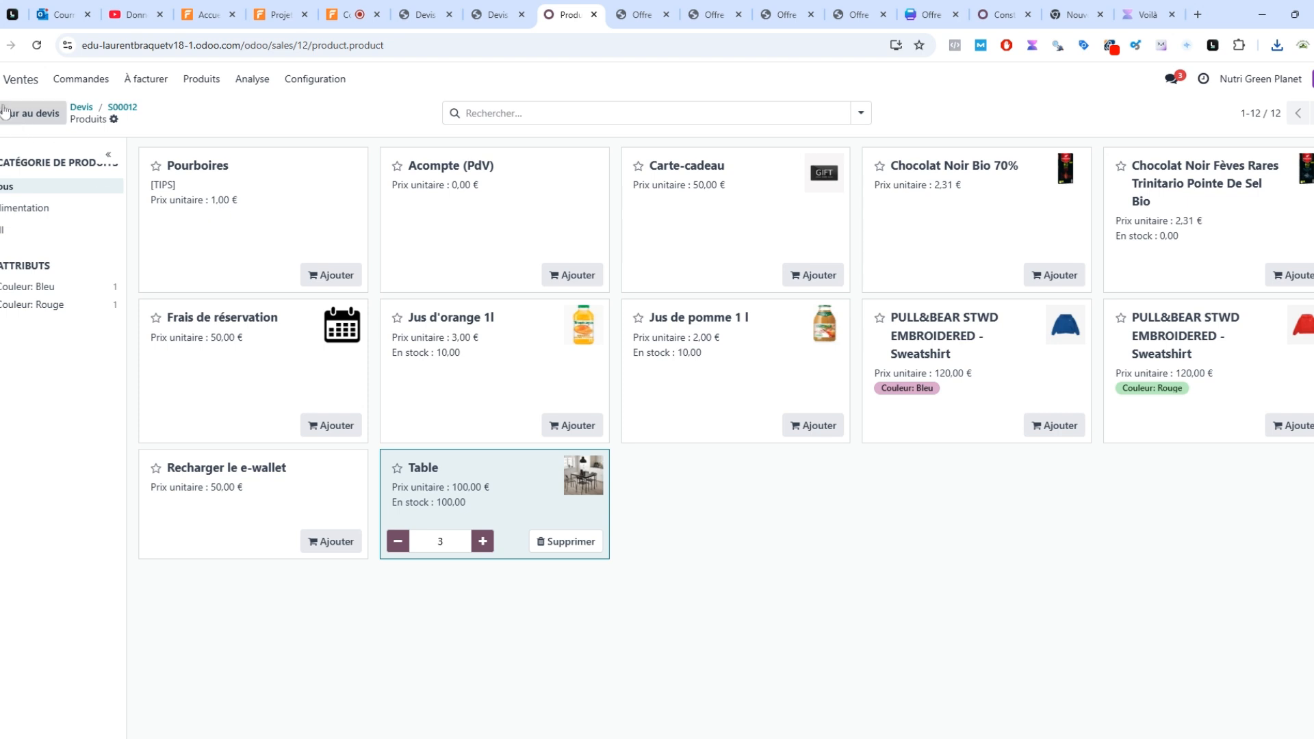
left_click(20, 118)
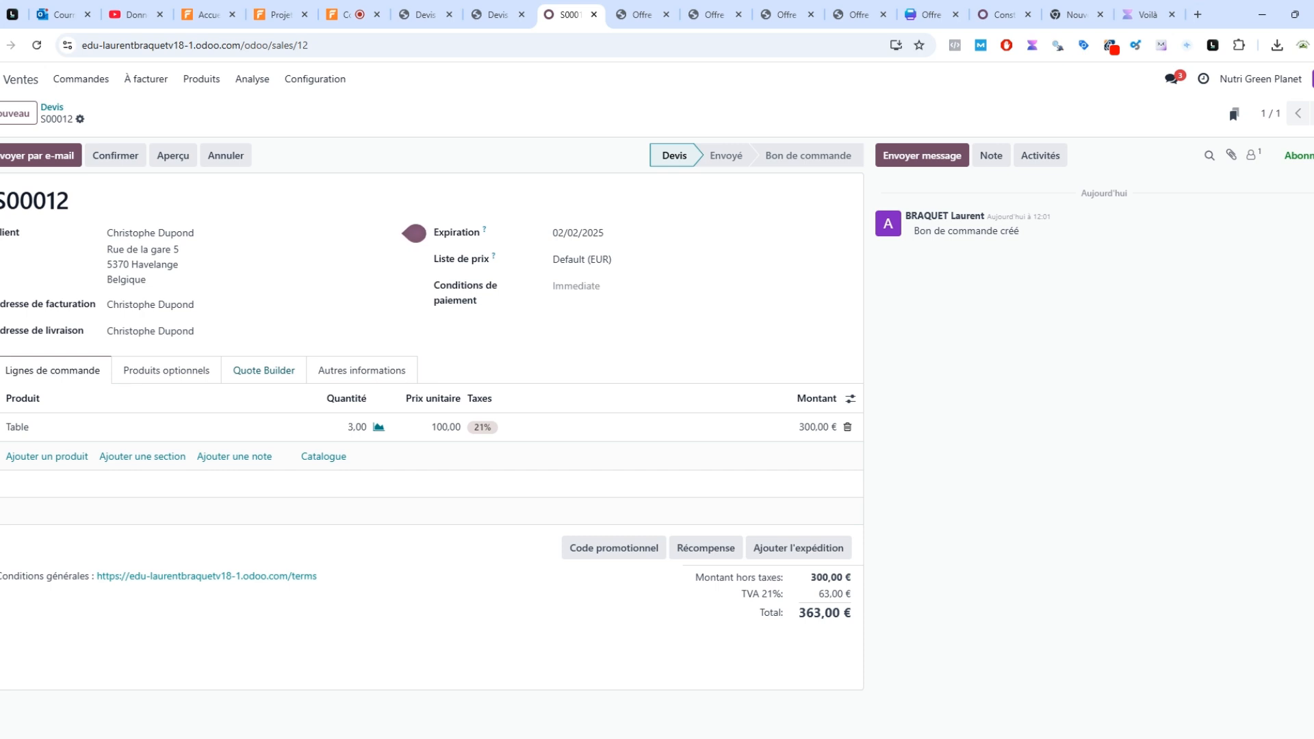
Check the quotation's Quote Builder documents and change the document type of Pied de page.pdf to "Pied de page" in Headers/Footers
left_click(262, 374)
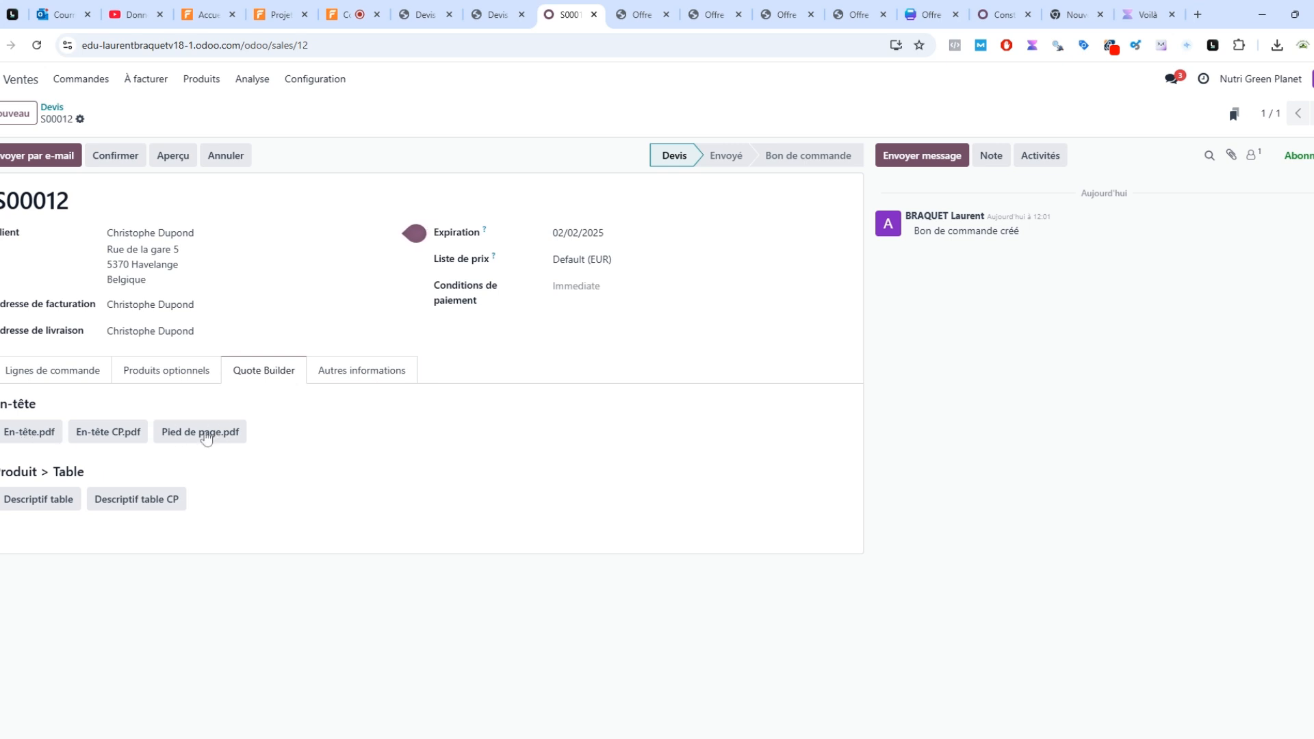
left_click(314, 79)
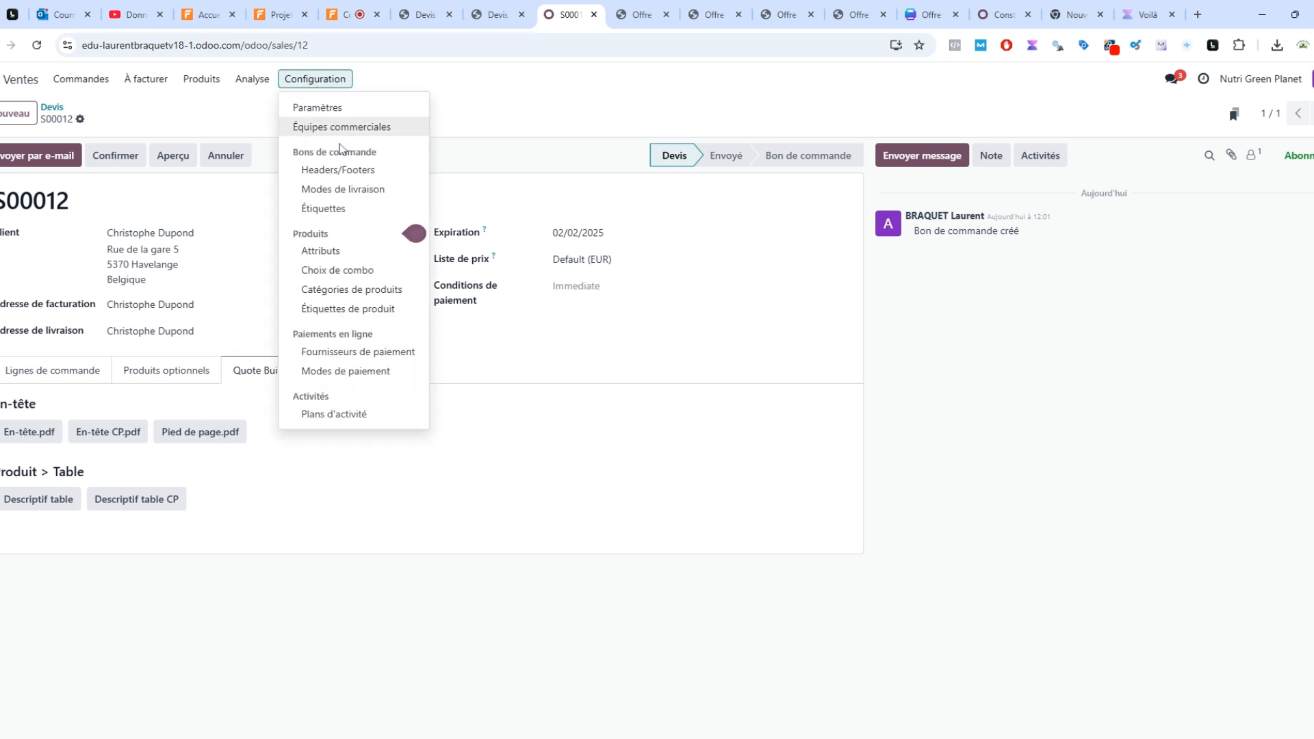
left_click(338, 171)
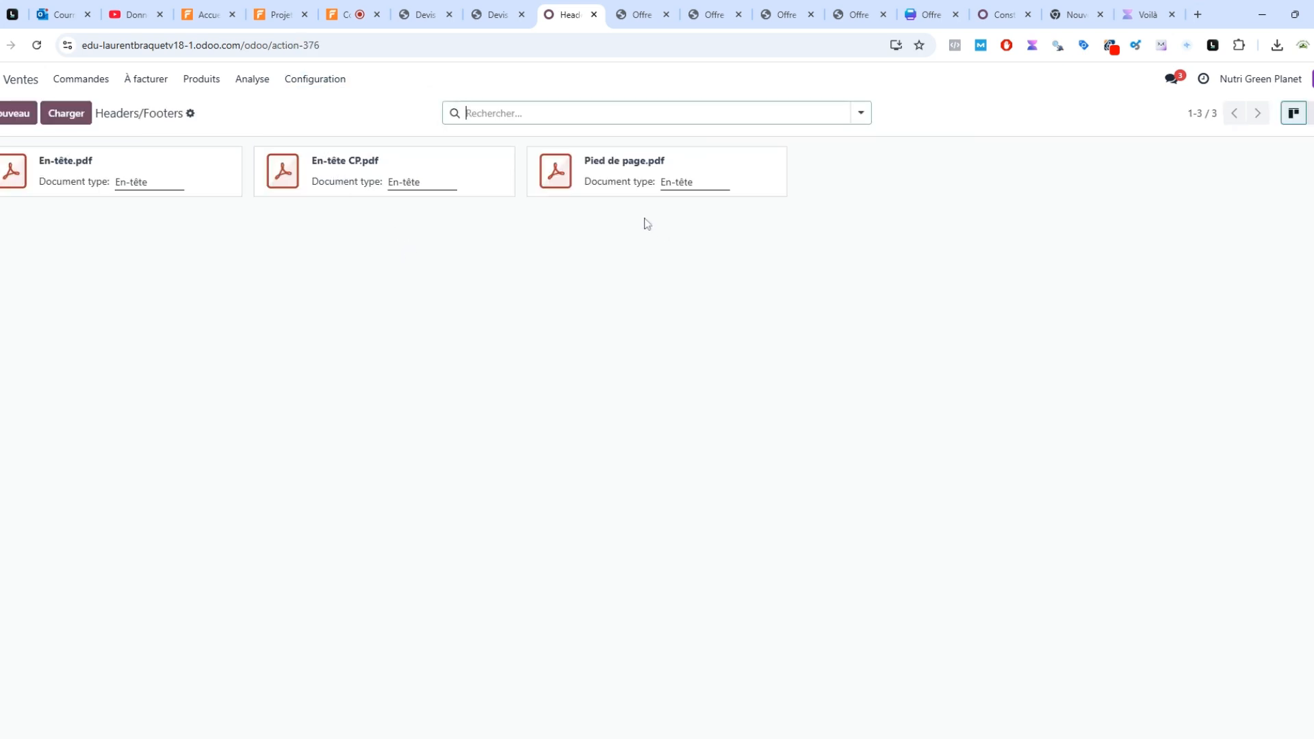
left_click(713, 182)
left_click(705, 199)
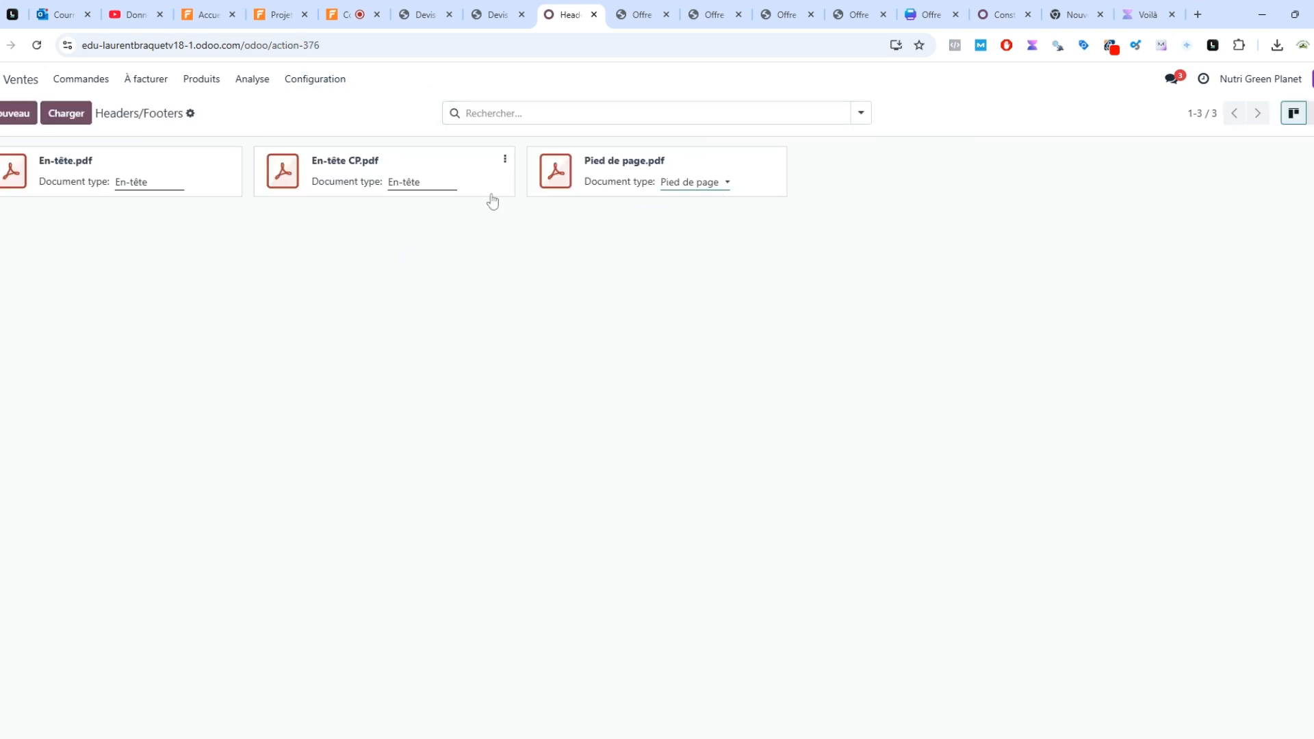
Reopen the newest quotation, include En-tête.pdf, Descriptif table and Pied de page.pdf in its Quote Builder, and save
left_click(97, 86)
left_click(97, 109)
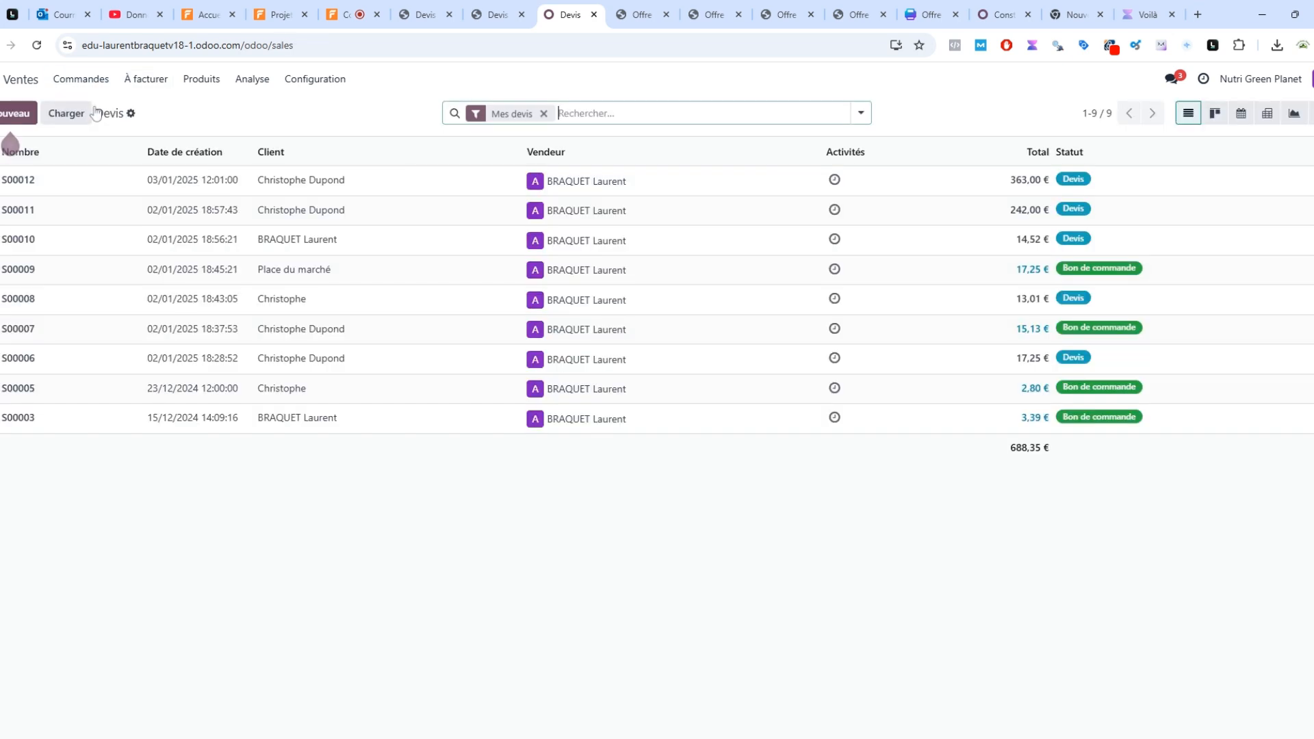
left_click(100, 172)
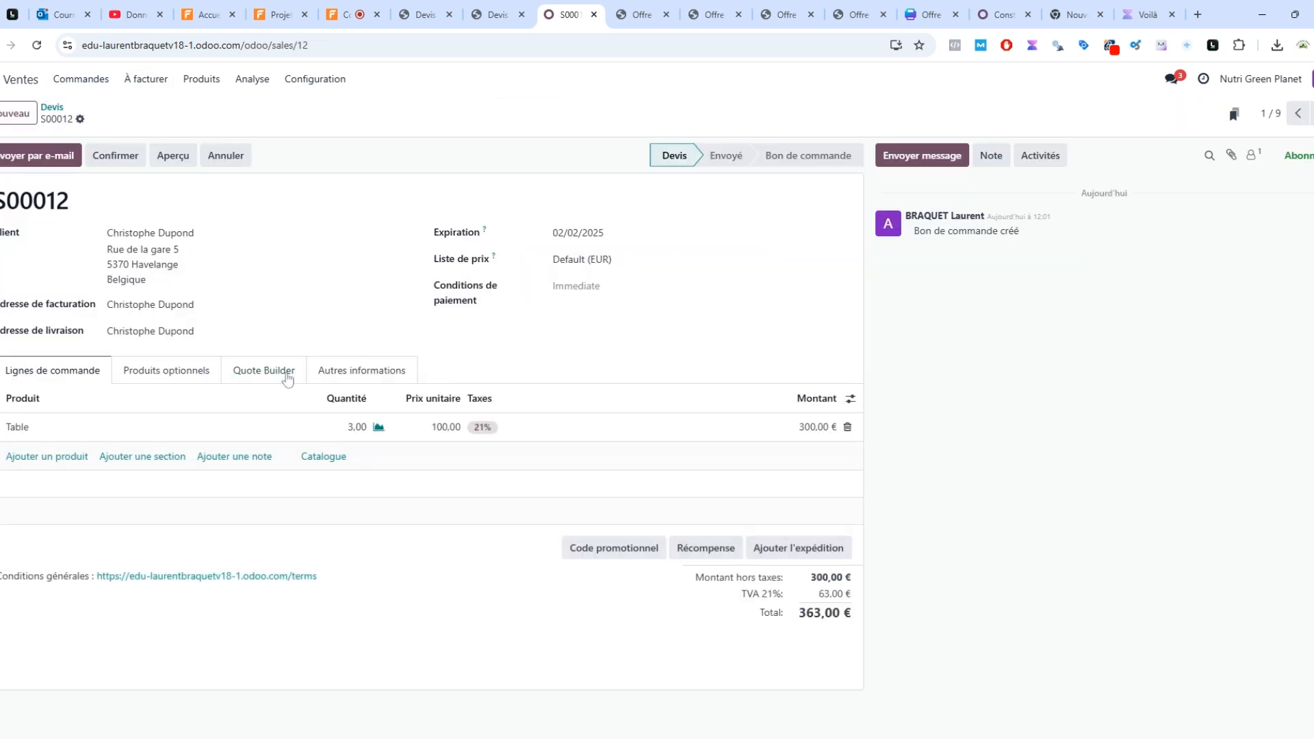
left_click(288, 378)
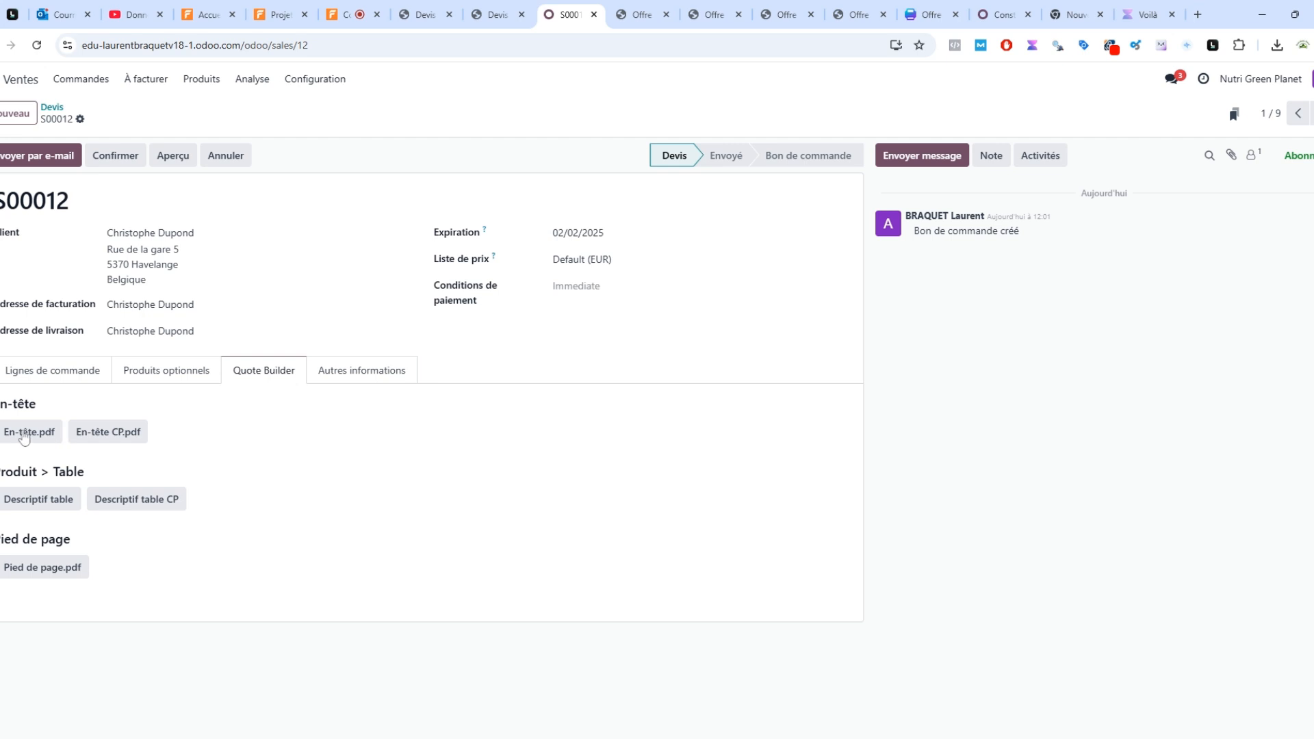
left_click(25, 436)
left_click(45, 505)
left_click(45, 572)
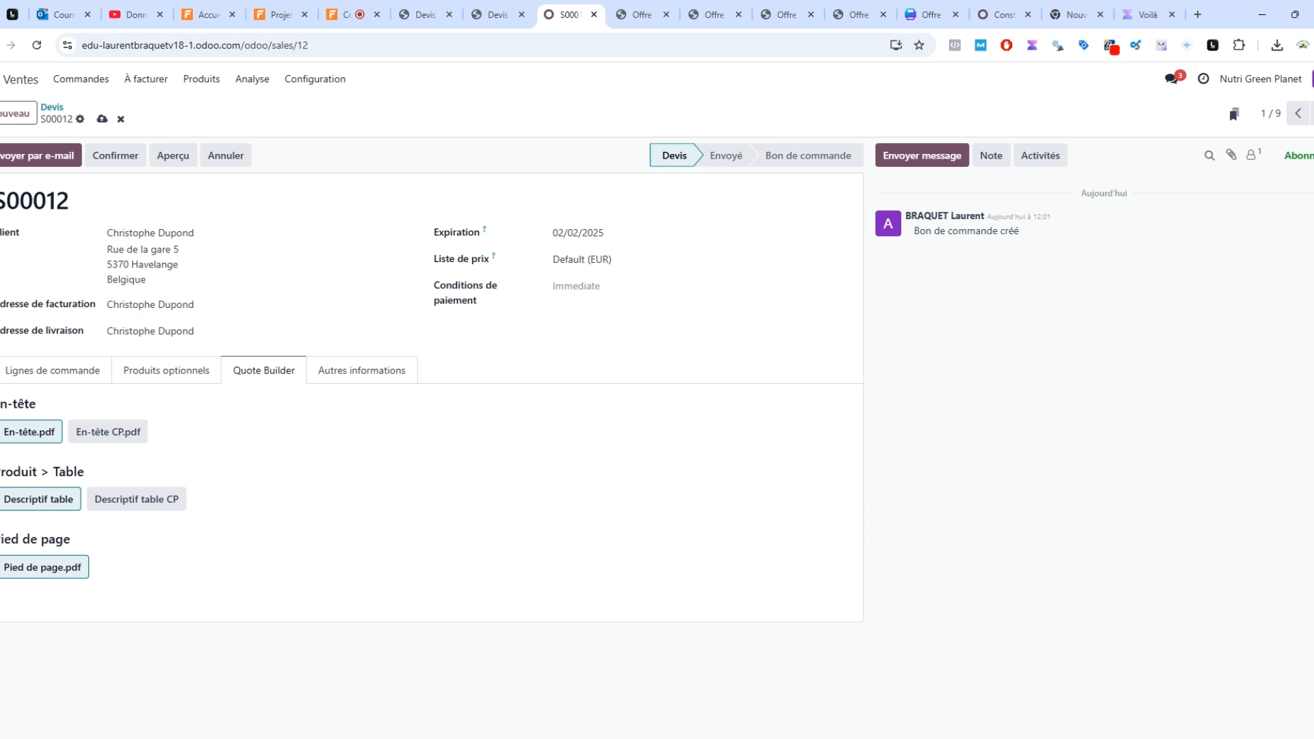
left_click(102, 120)
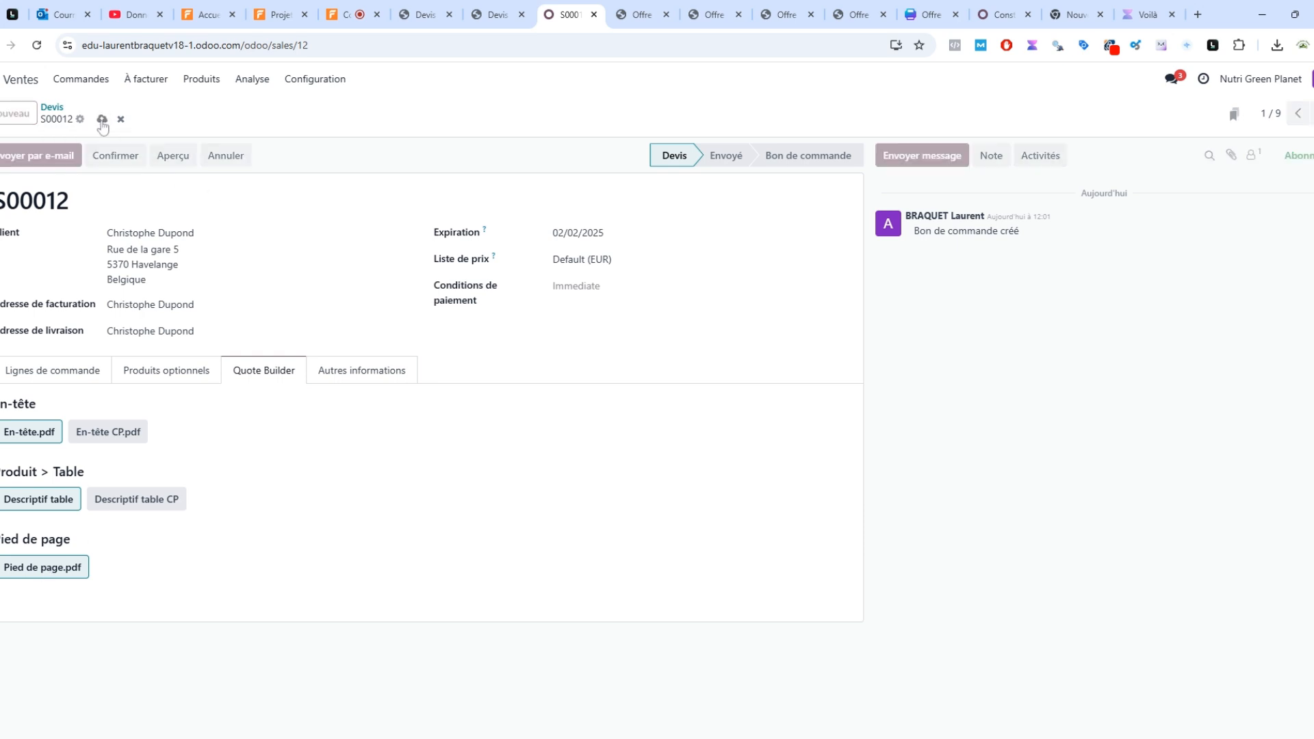
Print the quotation as "Devis en PDF" and review the header, product description, quotation and footer pages
left_click(80, 120)
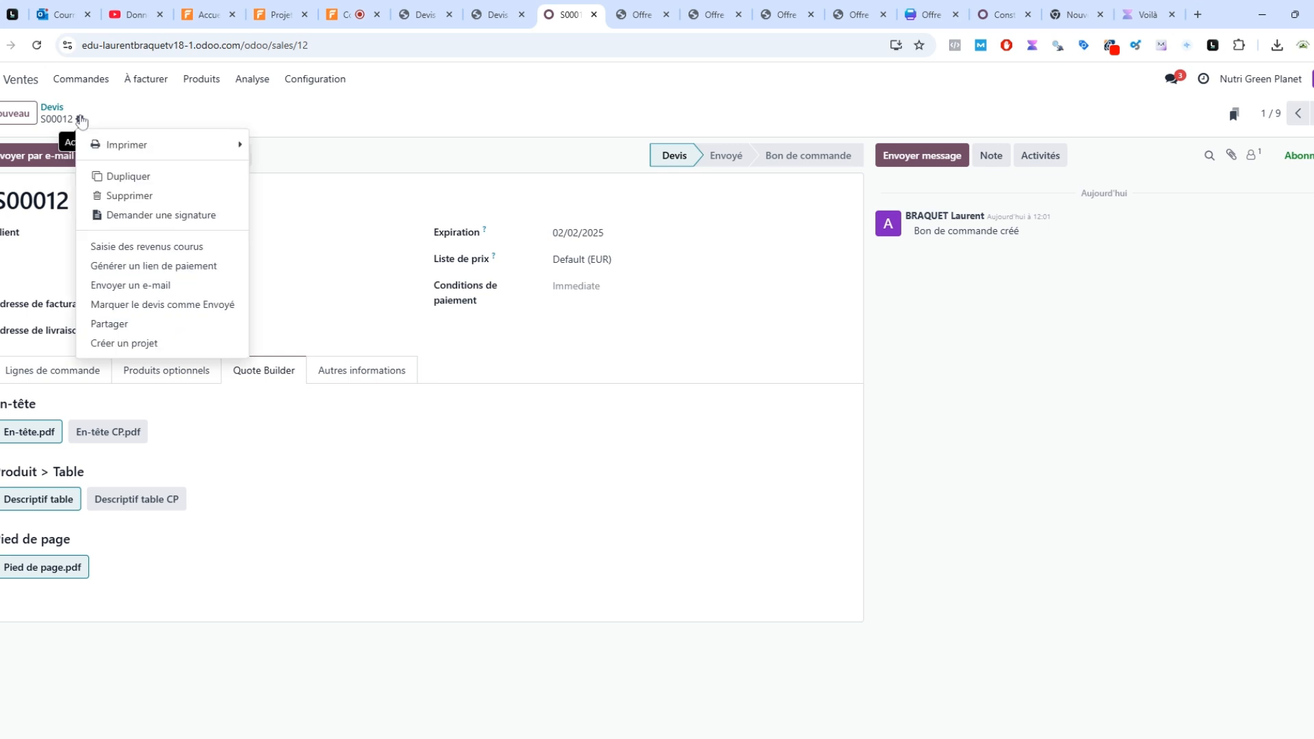
mouse_move(122, 147)
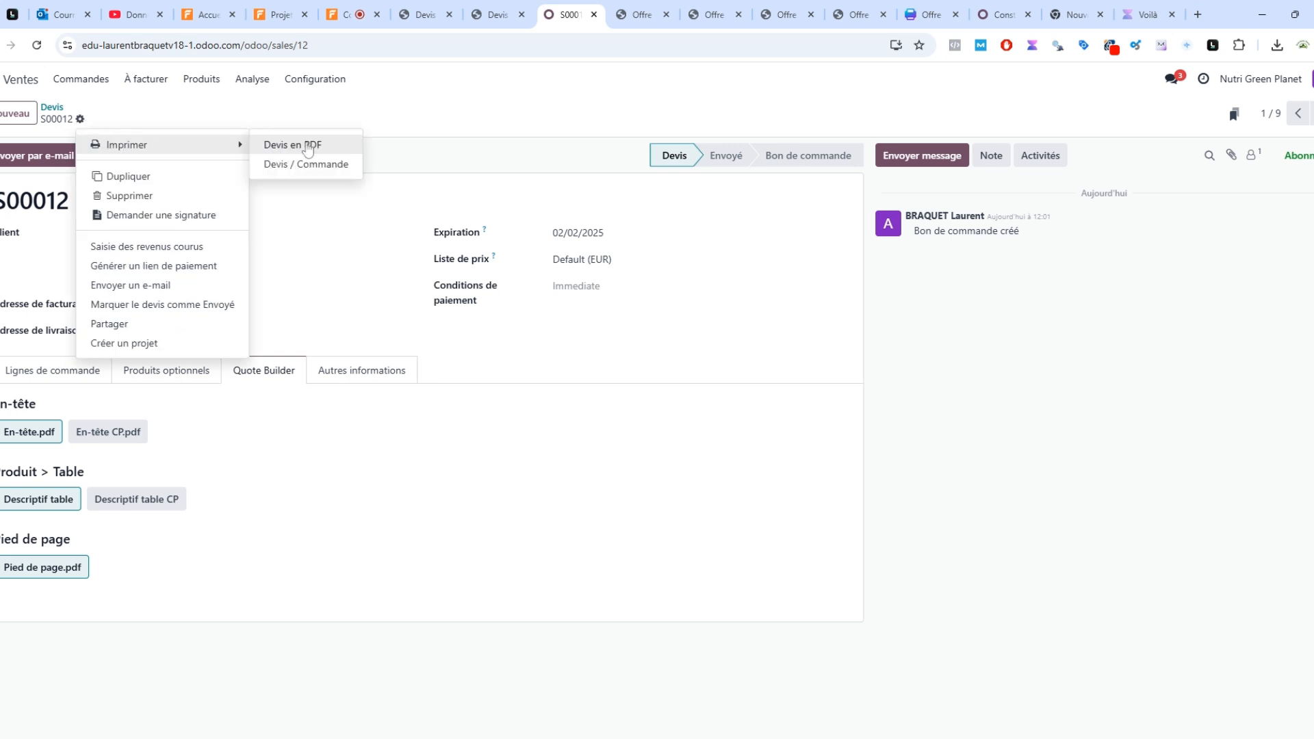
left_click(308, 147)
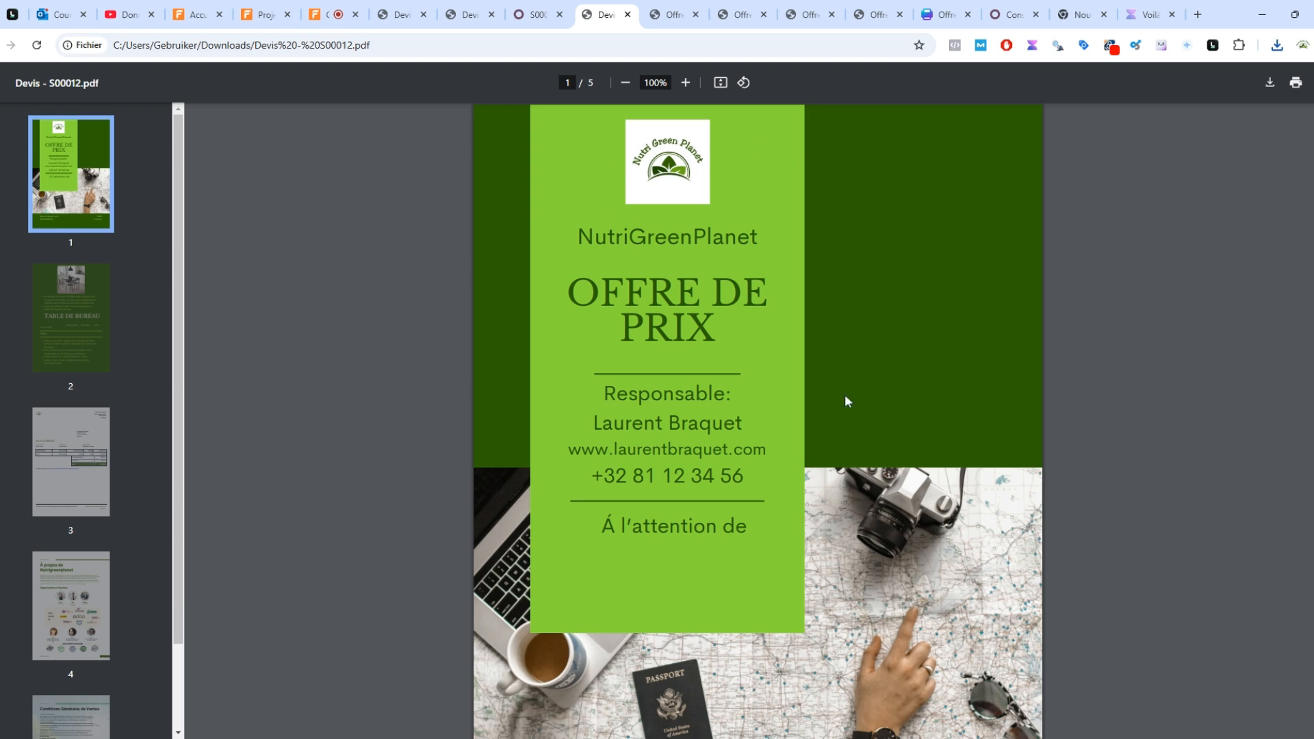
scroll(757, 421, "down", 10)
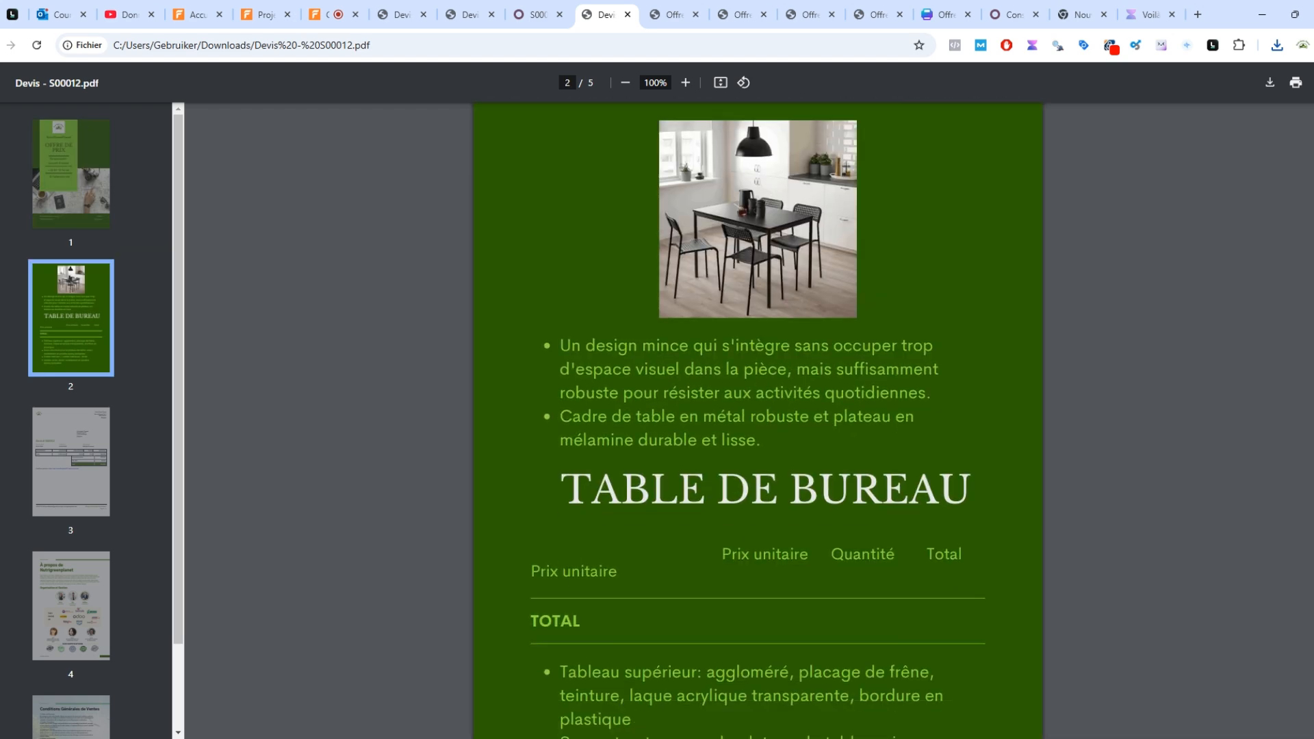
scroll(758, 421, "down", 4)
scroll(758, 421, "down", 8)
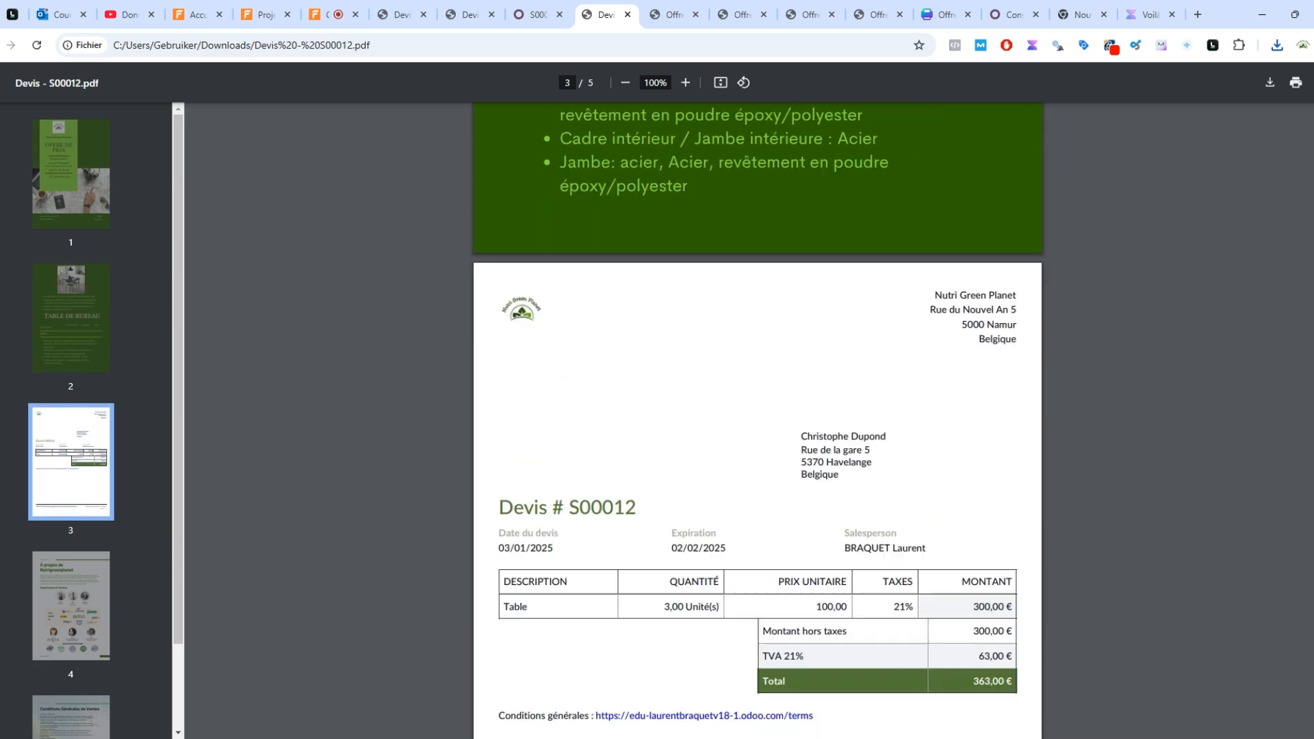
scroll(758, 421, "up", 1)
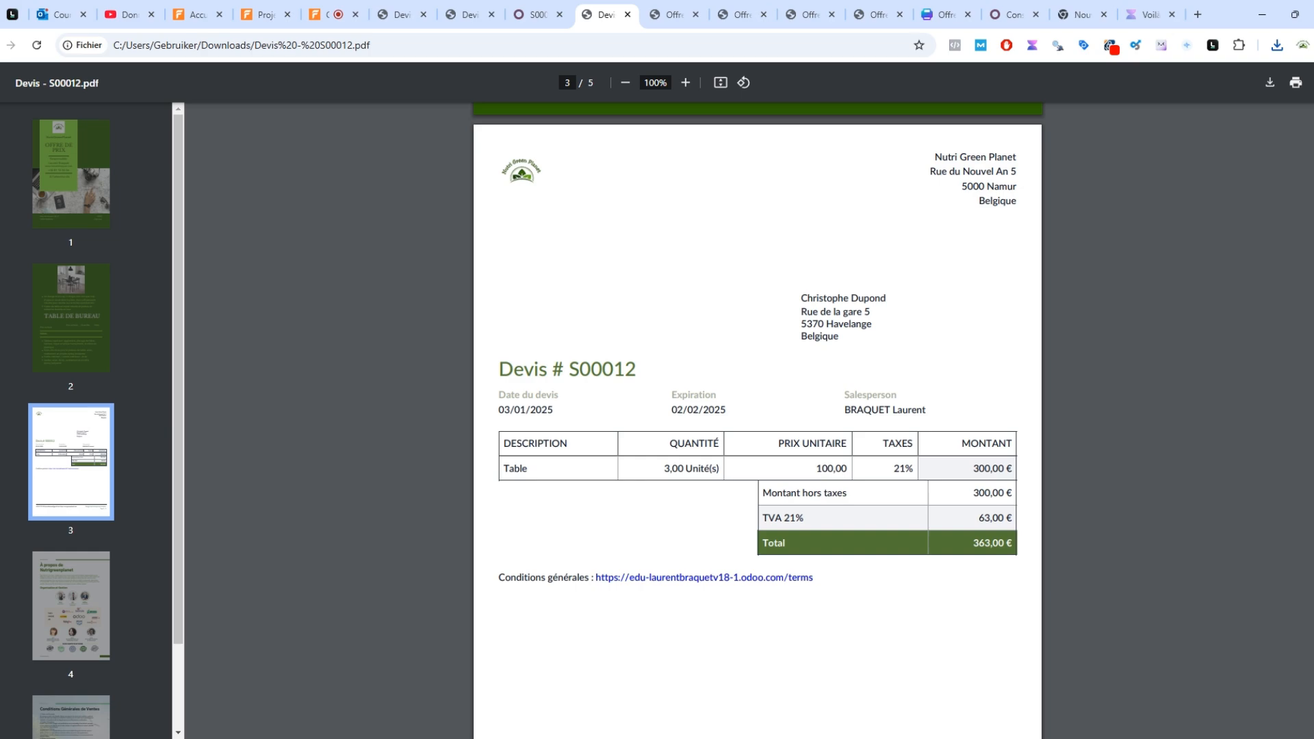
scroll(692, 468, "down", 20)
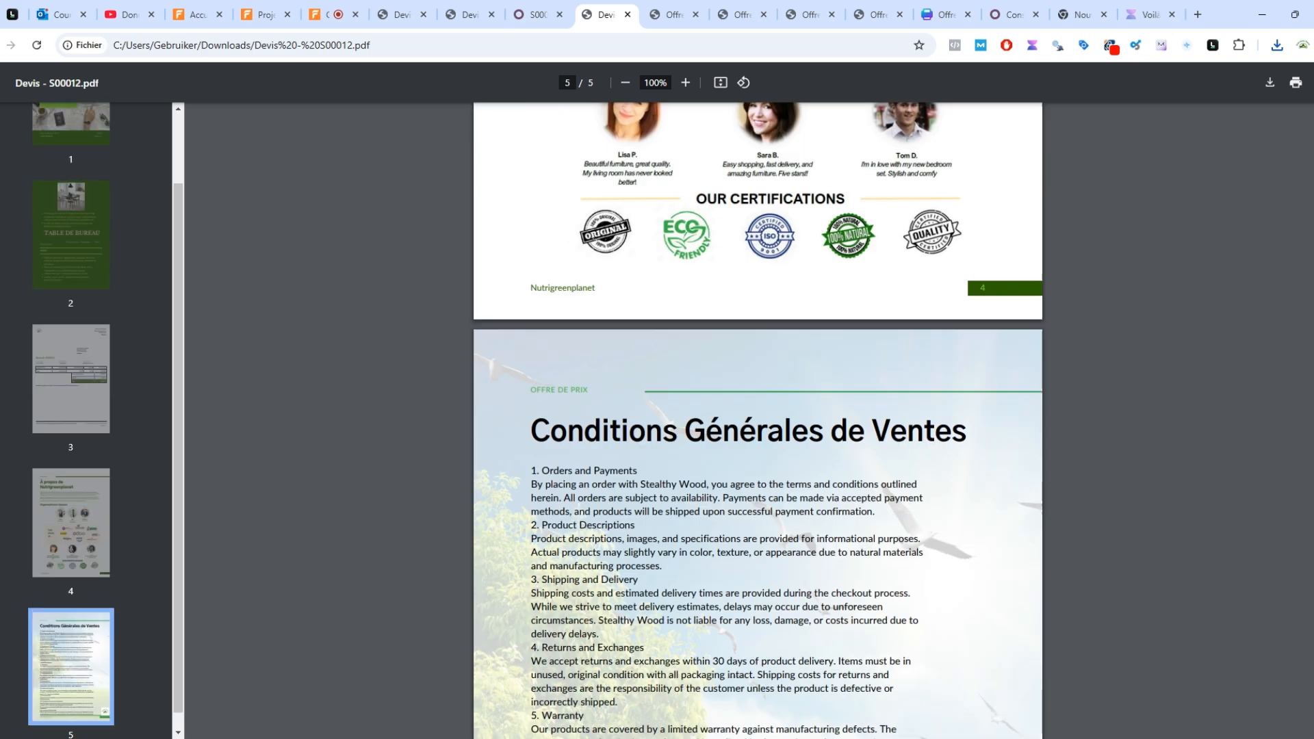
left_click_drag(1312, 606, 1294, 145)
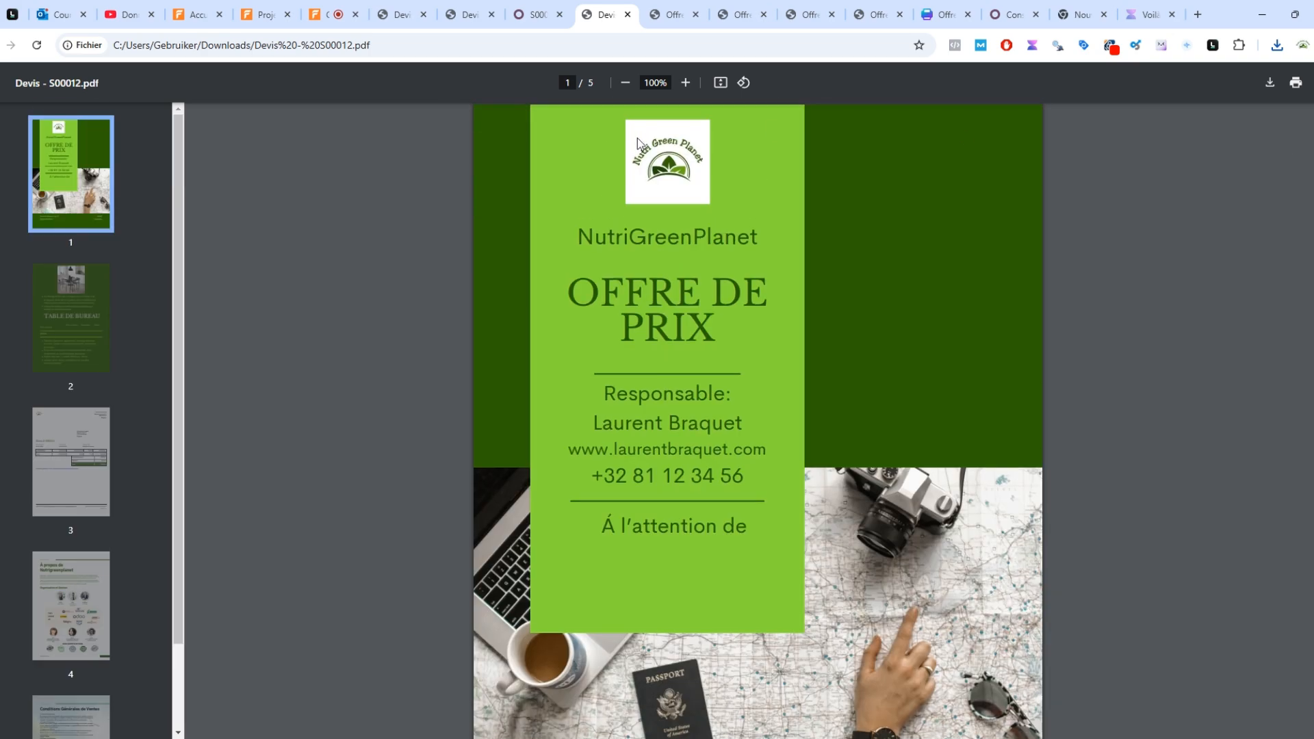
Return to the quotation, replace its header with En-tête CP.pdf and its product description with Descriptif table CP, and save
left_click(535, 15)
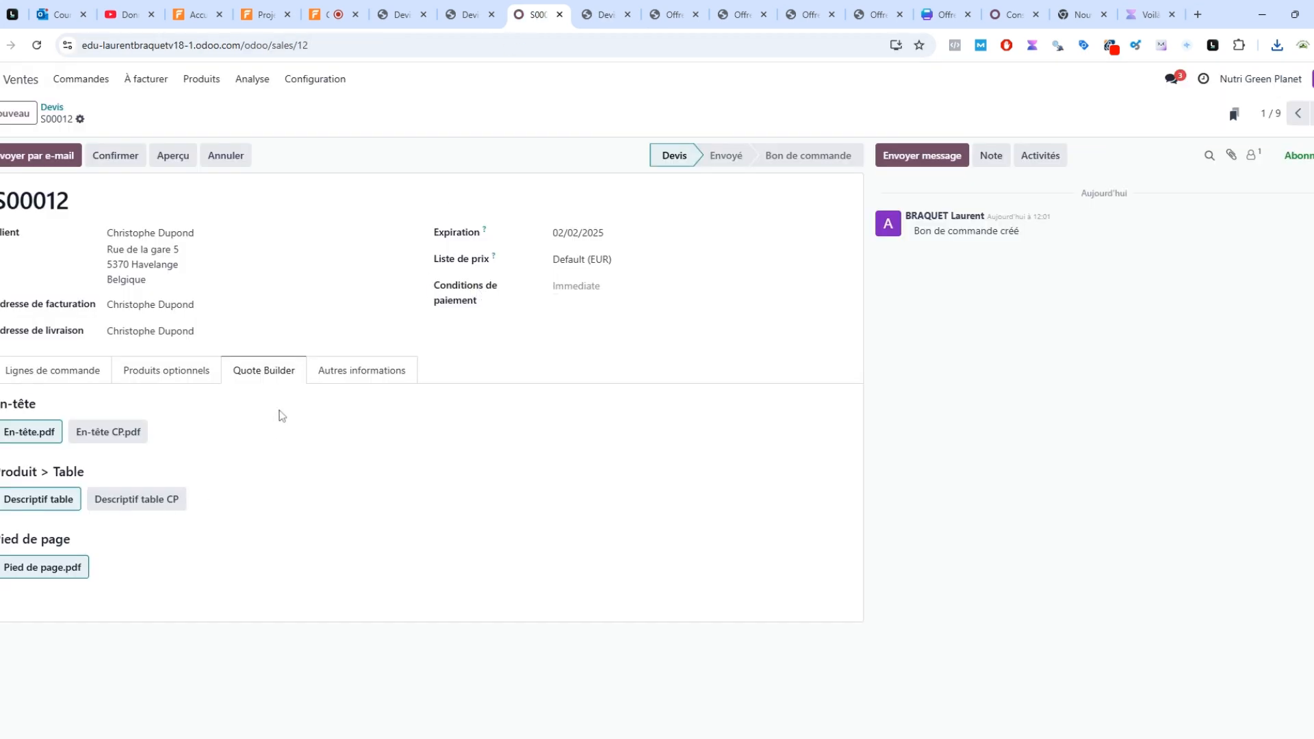
left_click(110, 437)
left_click(32, 435)
left_click(143, 502)
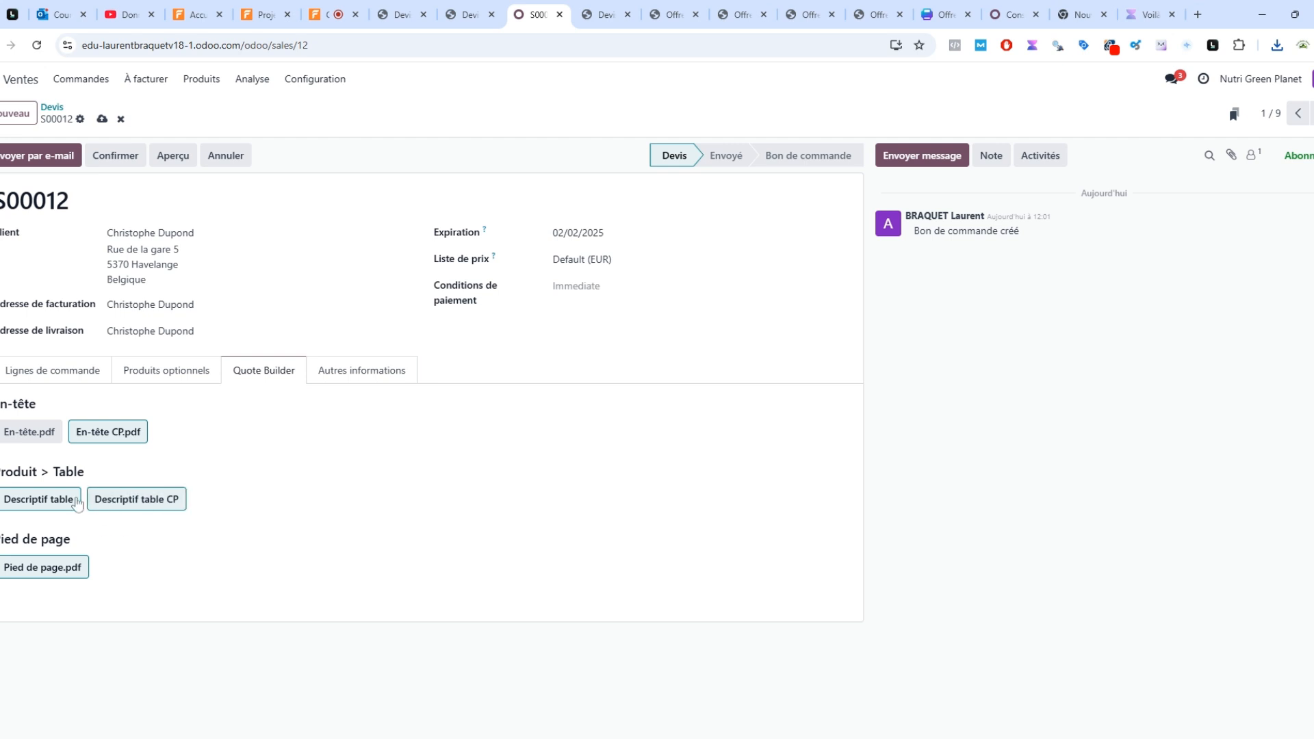
left_click(67, 505)
left_click(102, 119)
Print the quotation again as "Devis en PDF" and examine the form fields on the header and product description pages
left_click(80, 119)
mouse_move(127, 144)
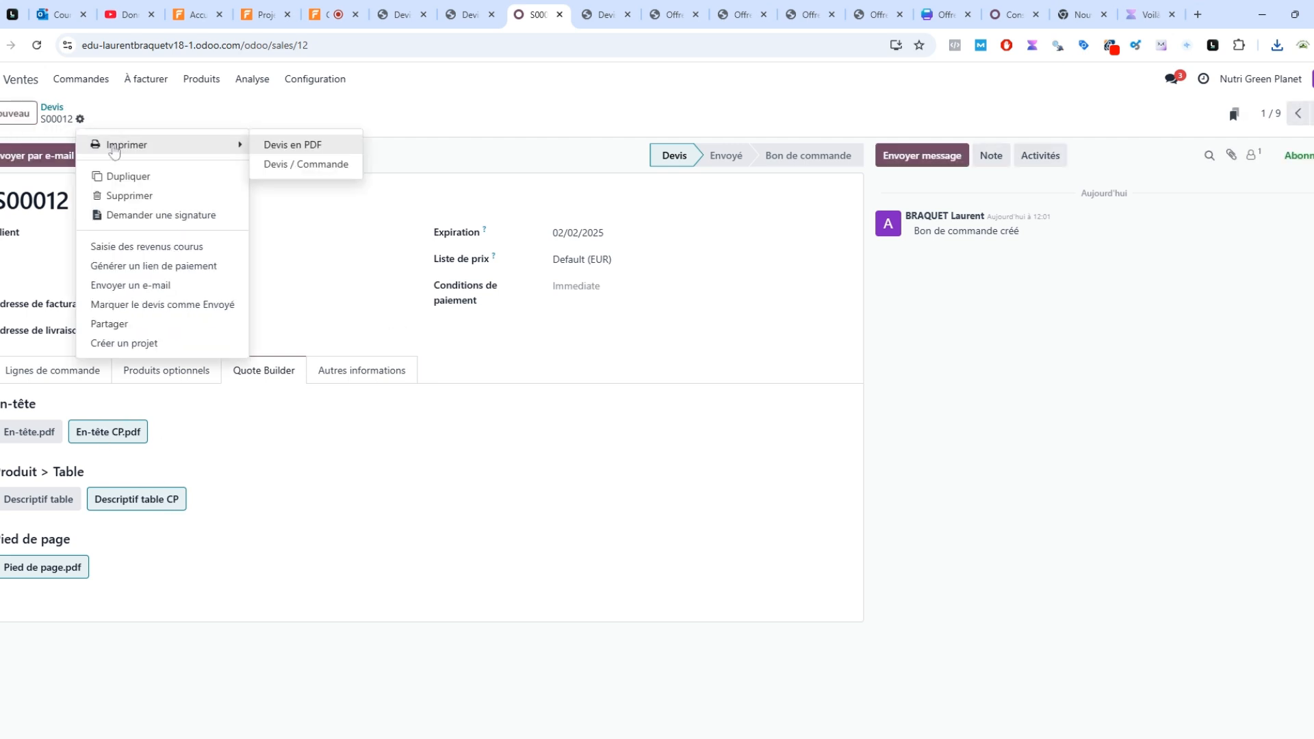
left_click(273, 147)
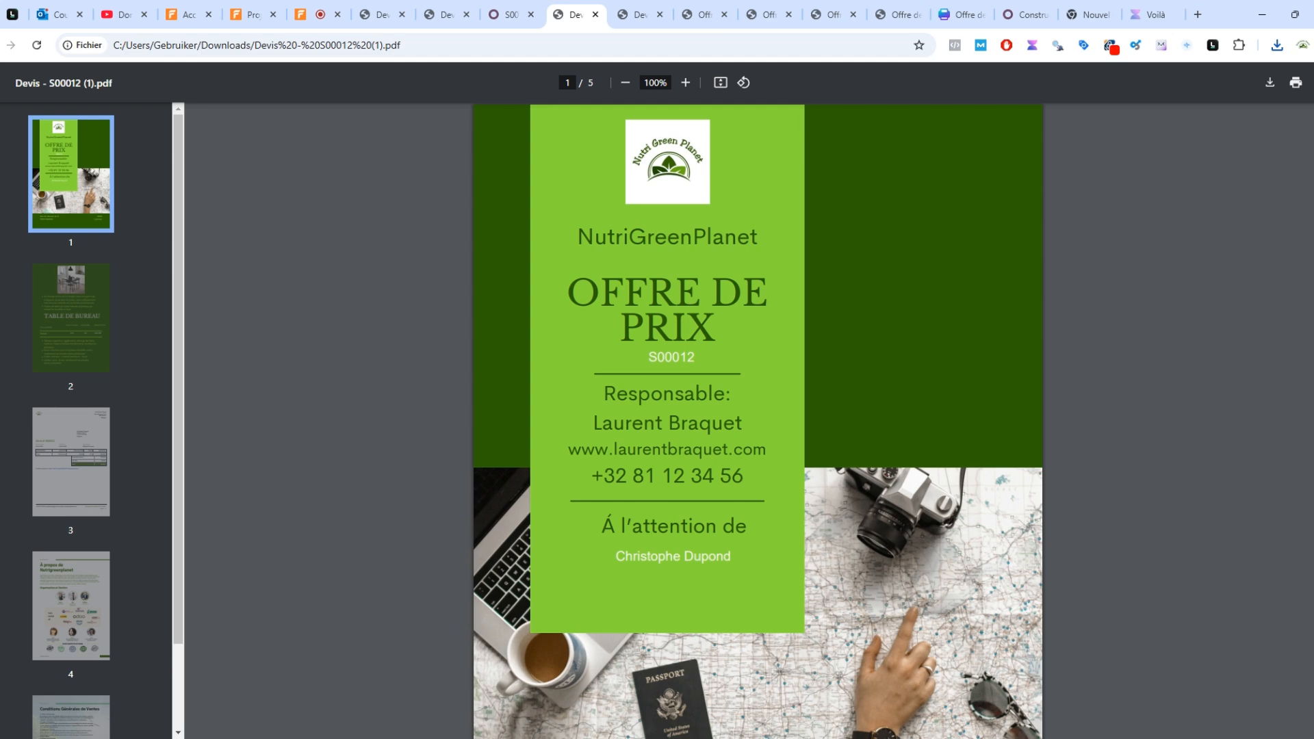
scroll(758, 425, "down", 15)
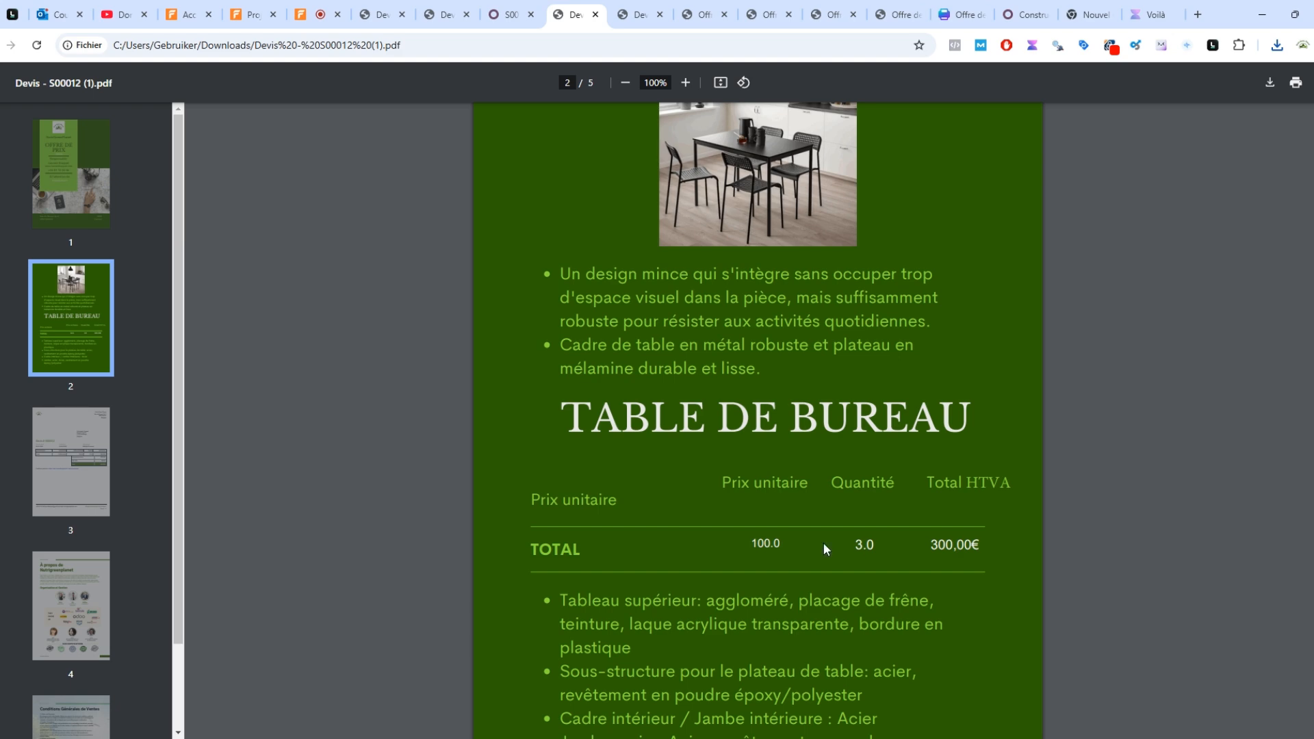
scroll(759, 421, "down", 7)
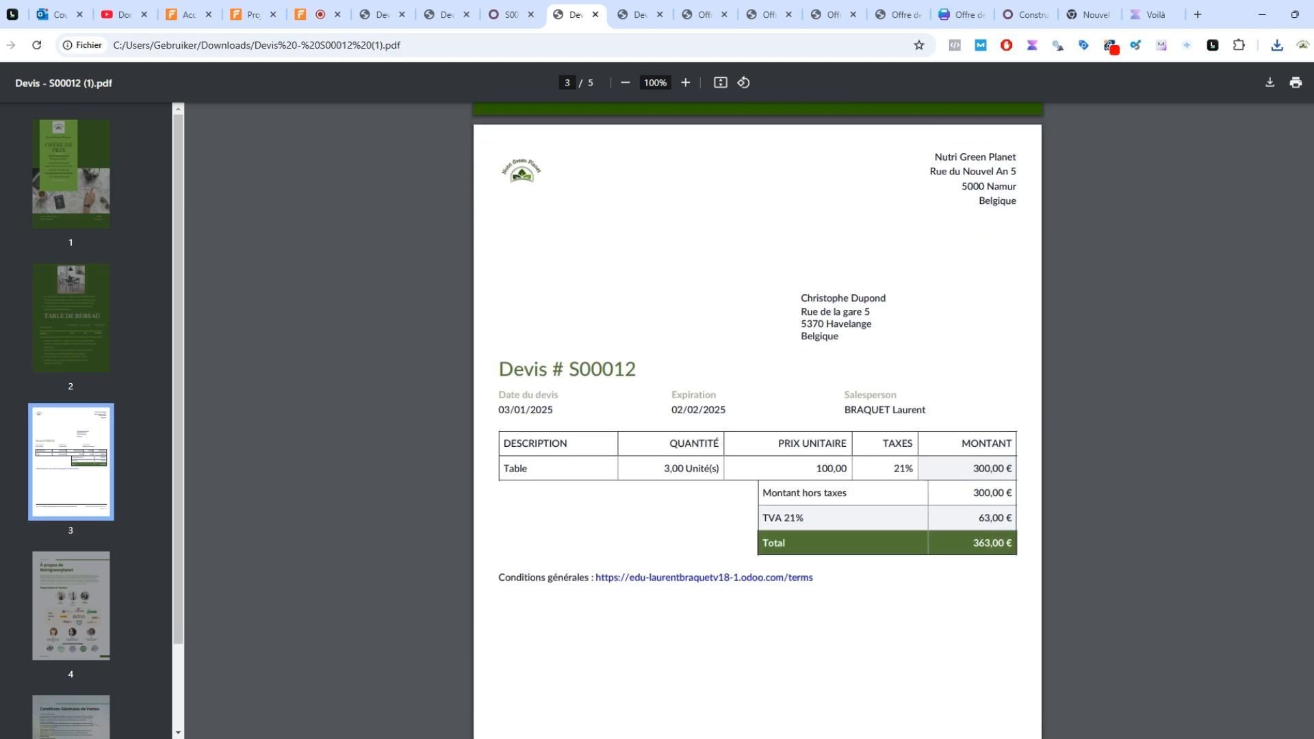
scroll(758, 421, "down", 6)
scroll(759, 421, "up", 3)
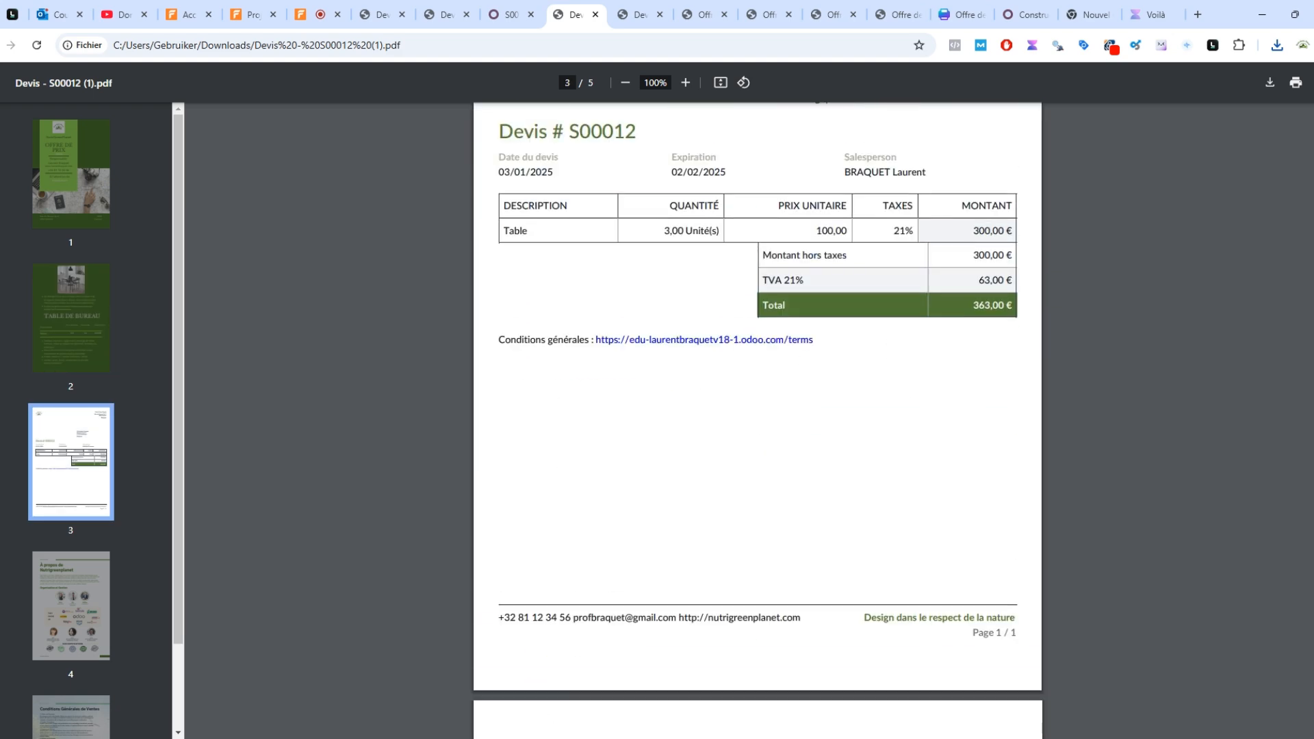
scroll(758, 420, "down", 15)
scroll(758, 421, "up", 20)
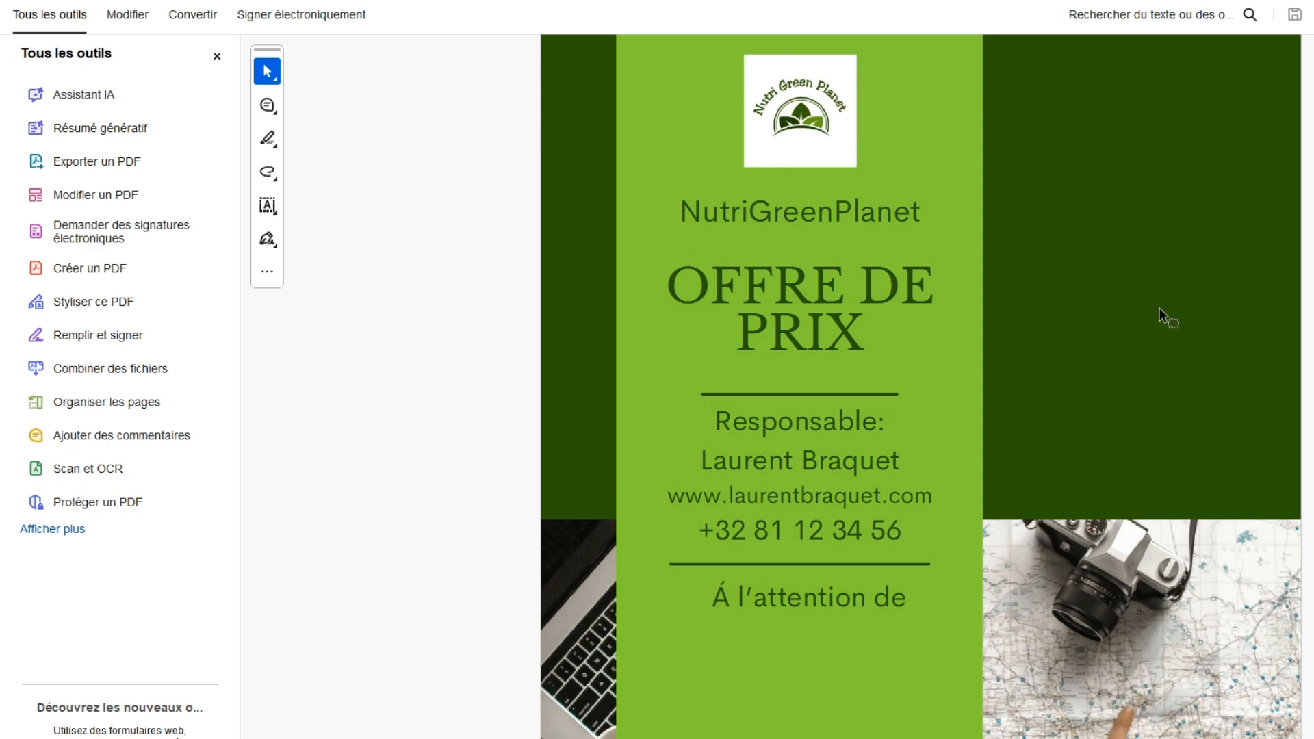
Switch to Adobe Acrobat and create a form from the En-tête.pdf document with the Préparer un formulaire tool
scroll(827, 404, "down", 6)
scroll(827, 399, "up", 6)
scroll(827, 400, "down", 3)
scroll(828, 403, "up", 3)
left_click(130, 16)
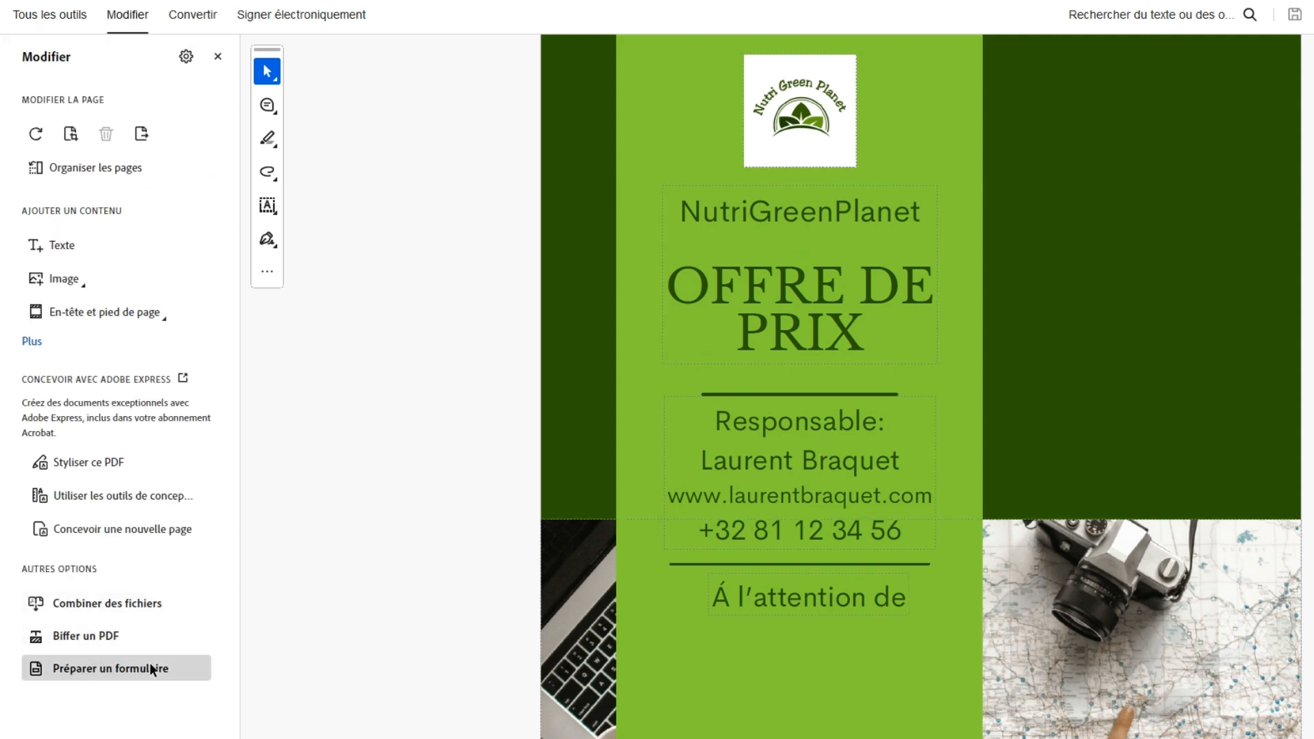
left_click(109, 667)
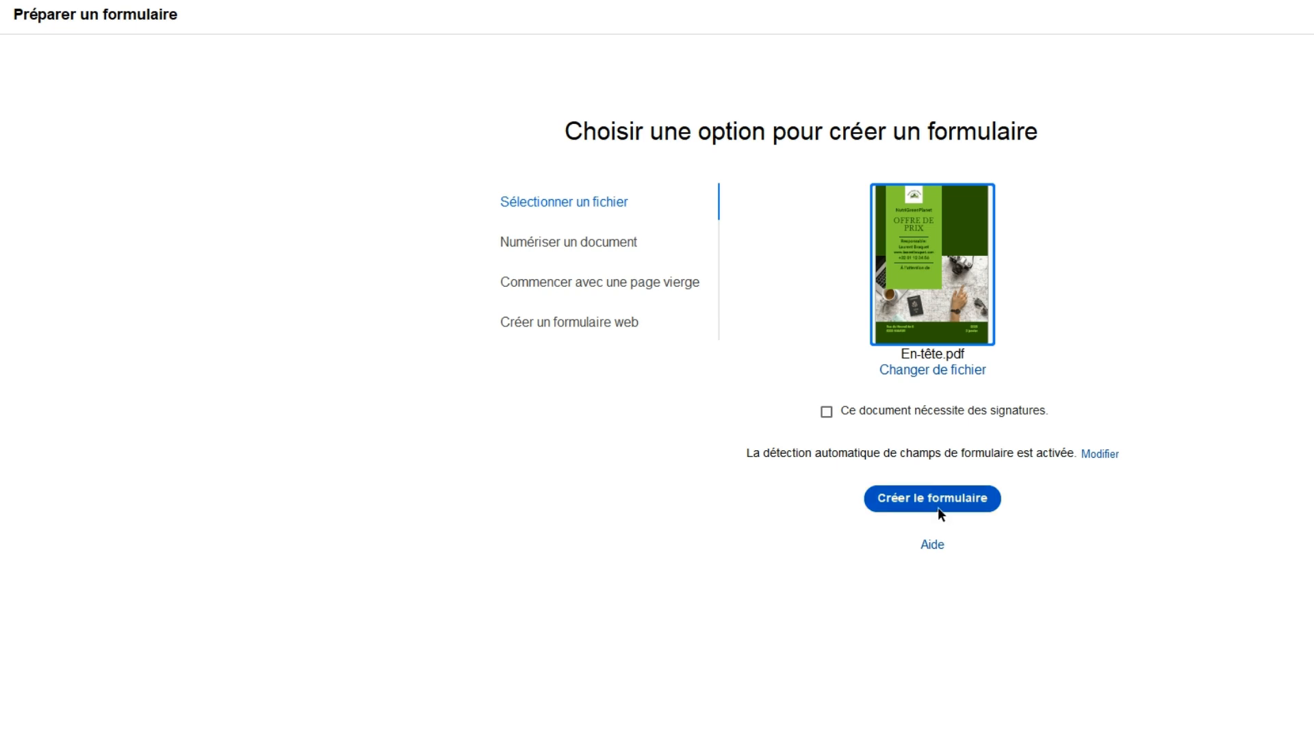
left_click(946, 490)
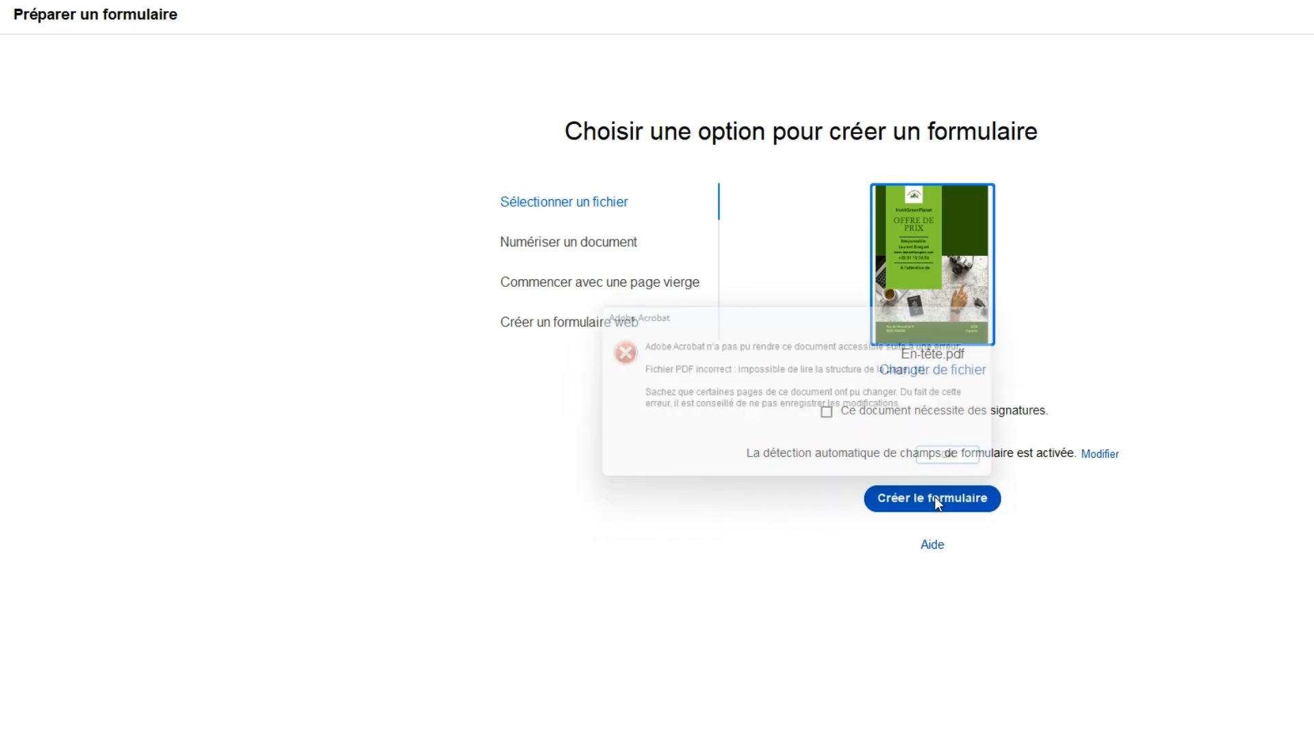
left_click(961, 458)
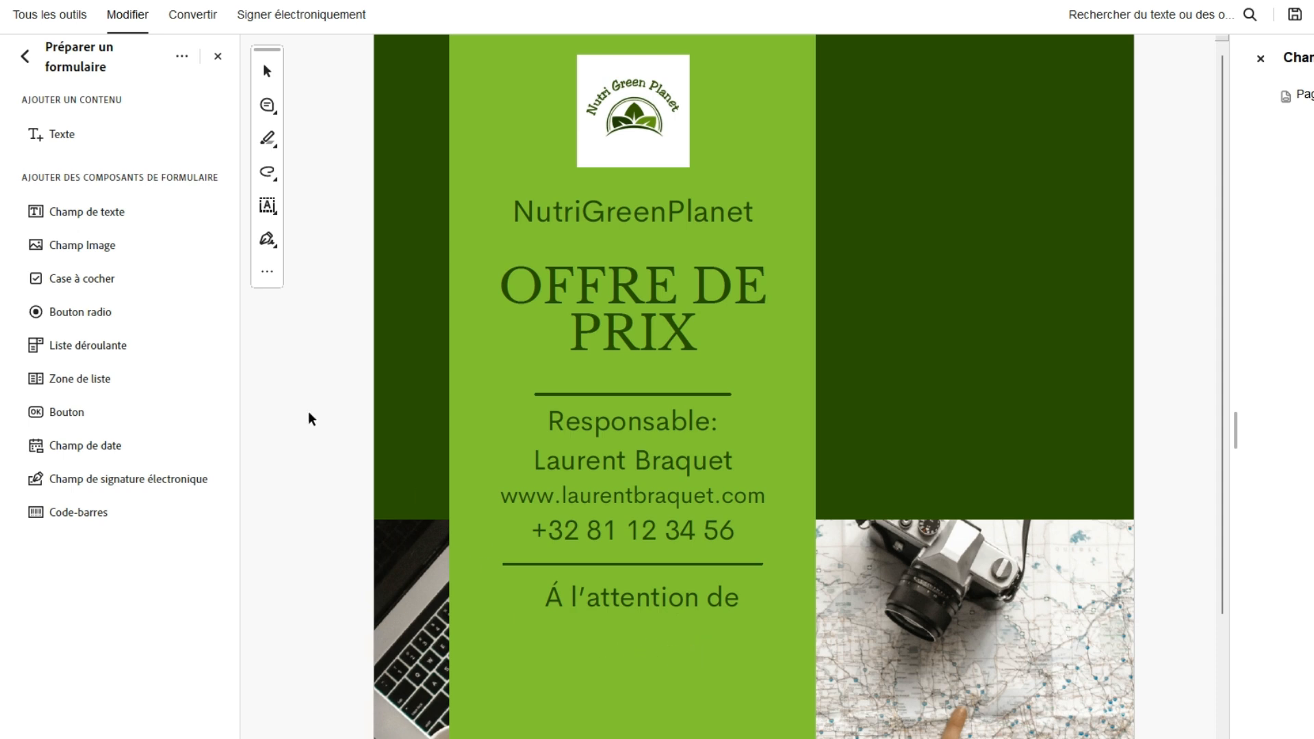
Add a text field below "Á l'attention de" and another one below the "OFFRE DE PRIX" title
left_click(80, 208)
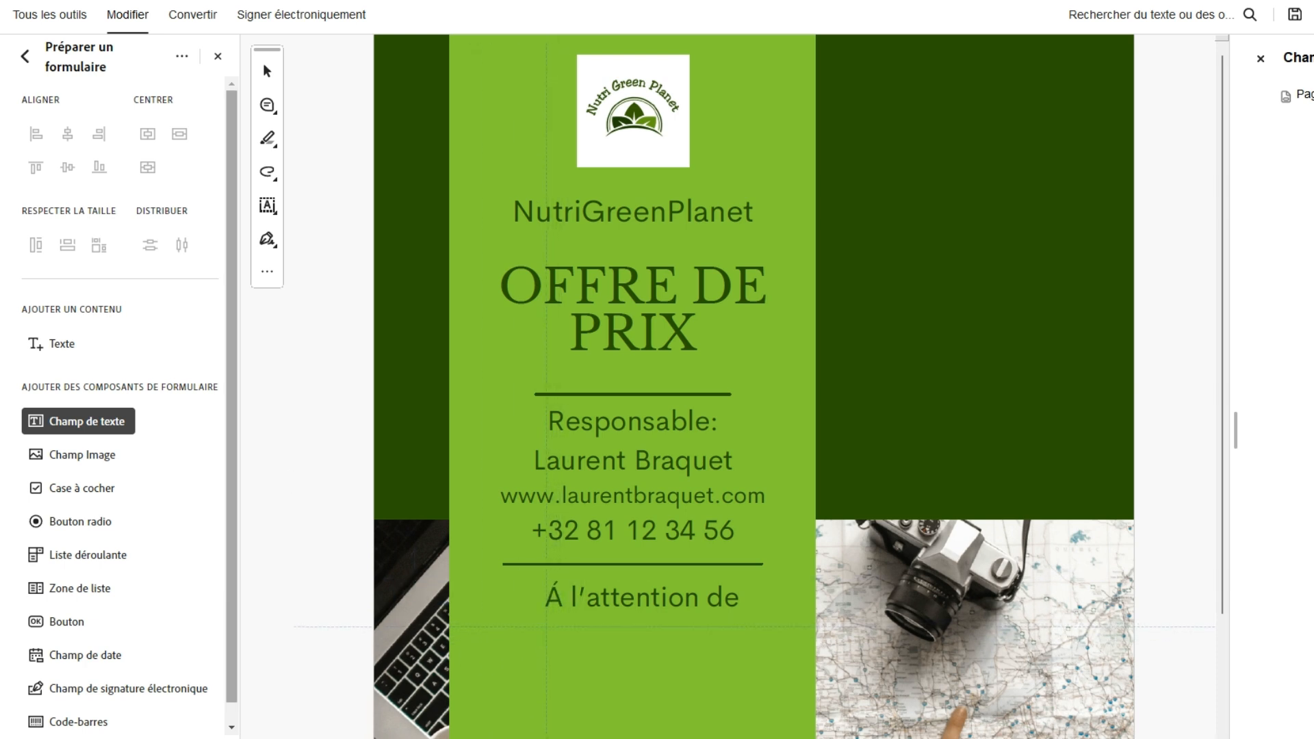
left_click(641, 640)
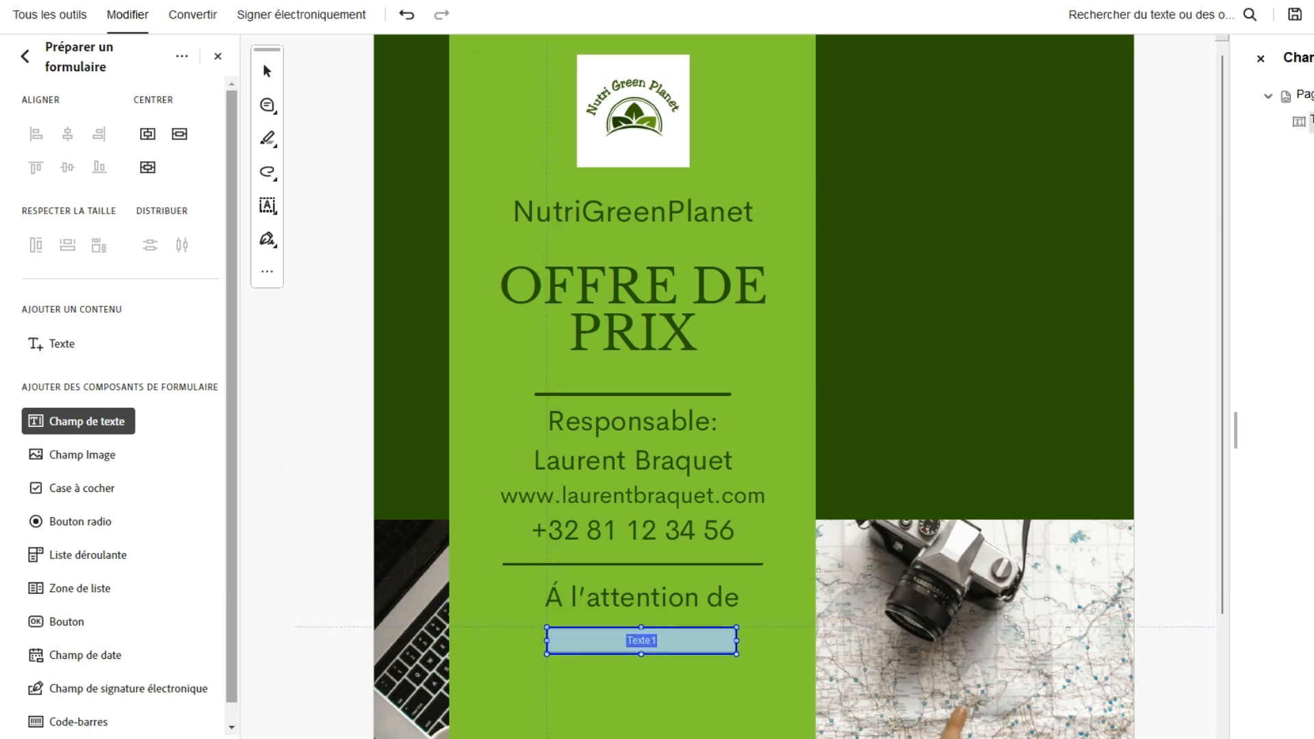
left_click(95, 426)
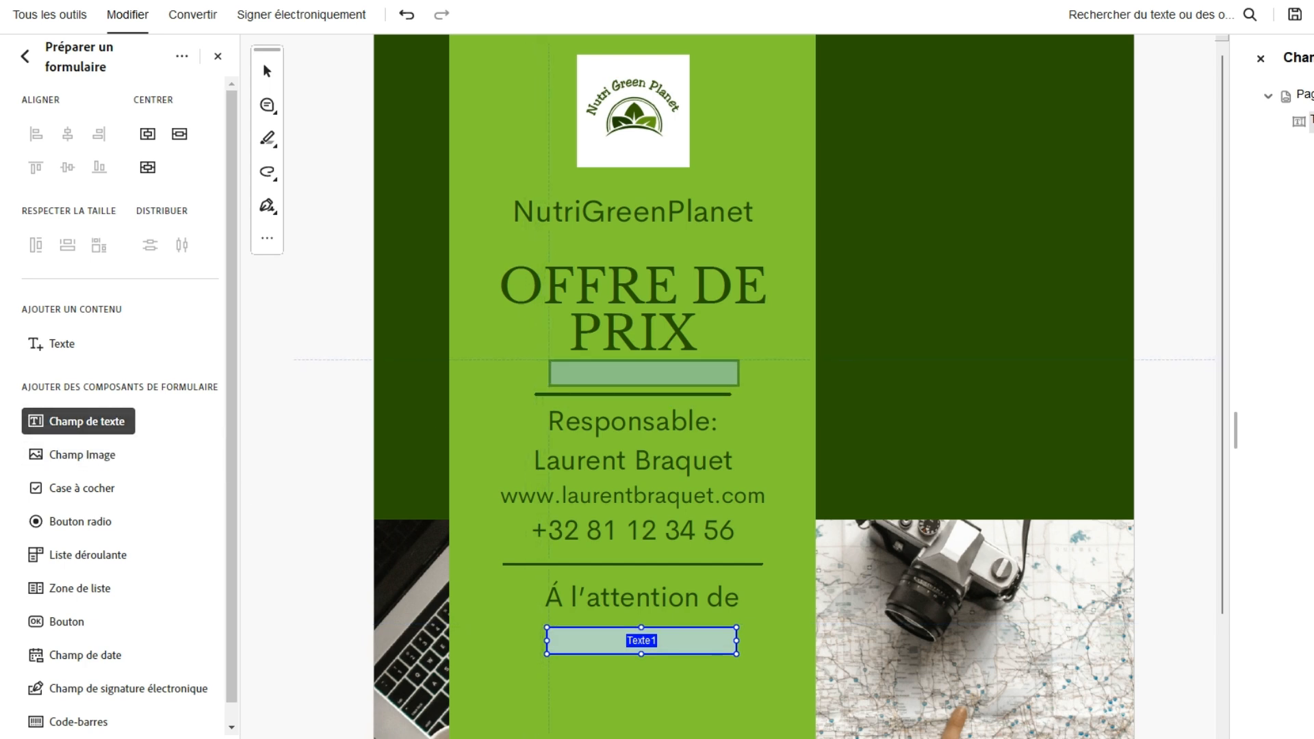
left_click(631, 374)
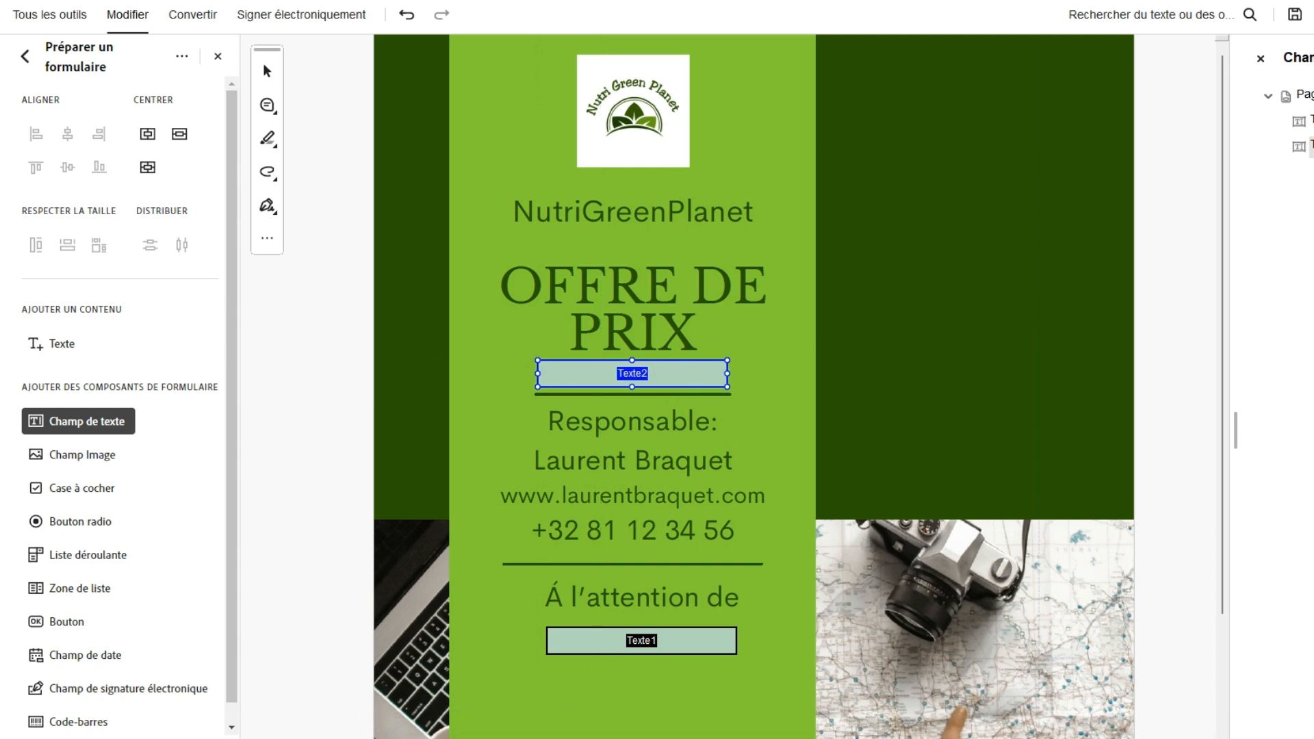
Switch to the Odoo documentation on the PDF quote builder and copy the order reference field name "name" from the header and footer values
mouse_move(914, 738)
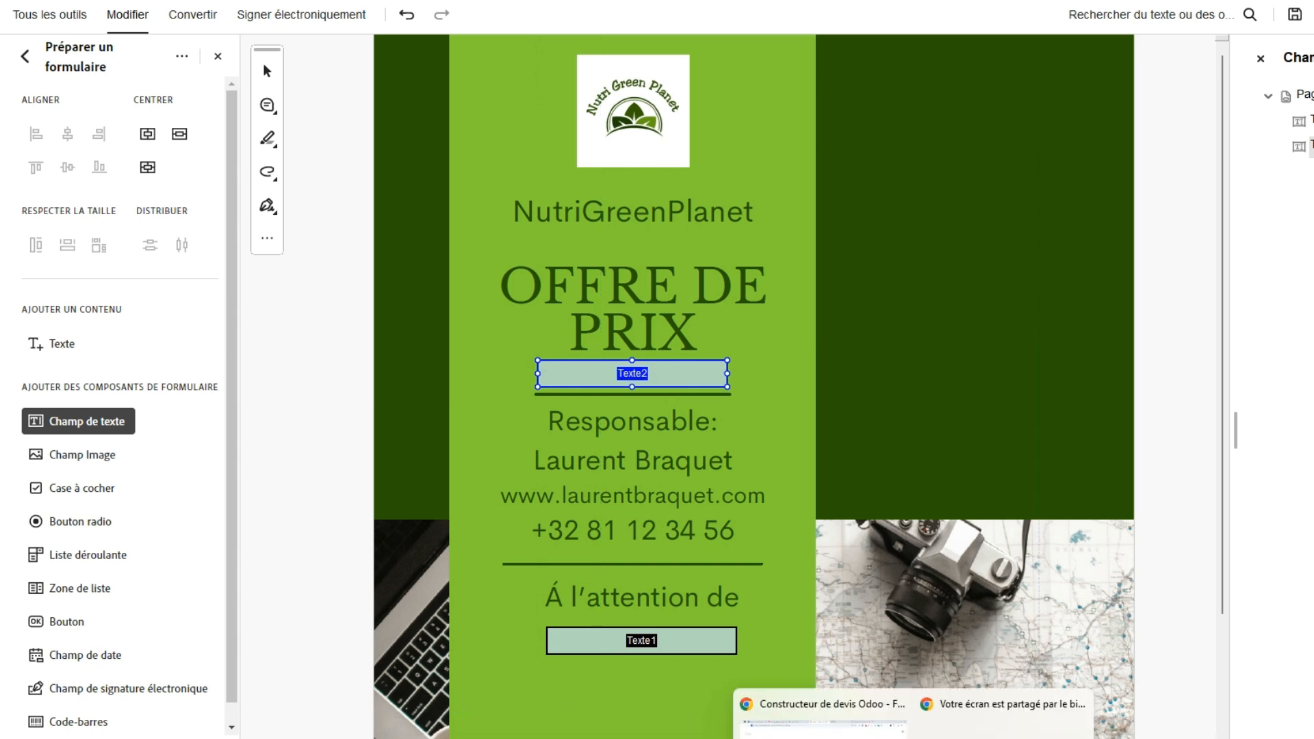
left_click(821, 715)
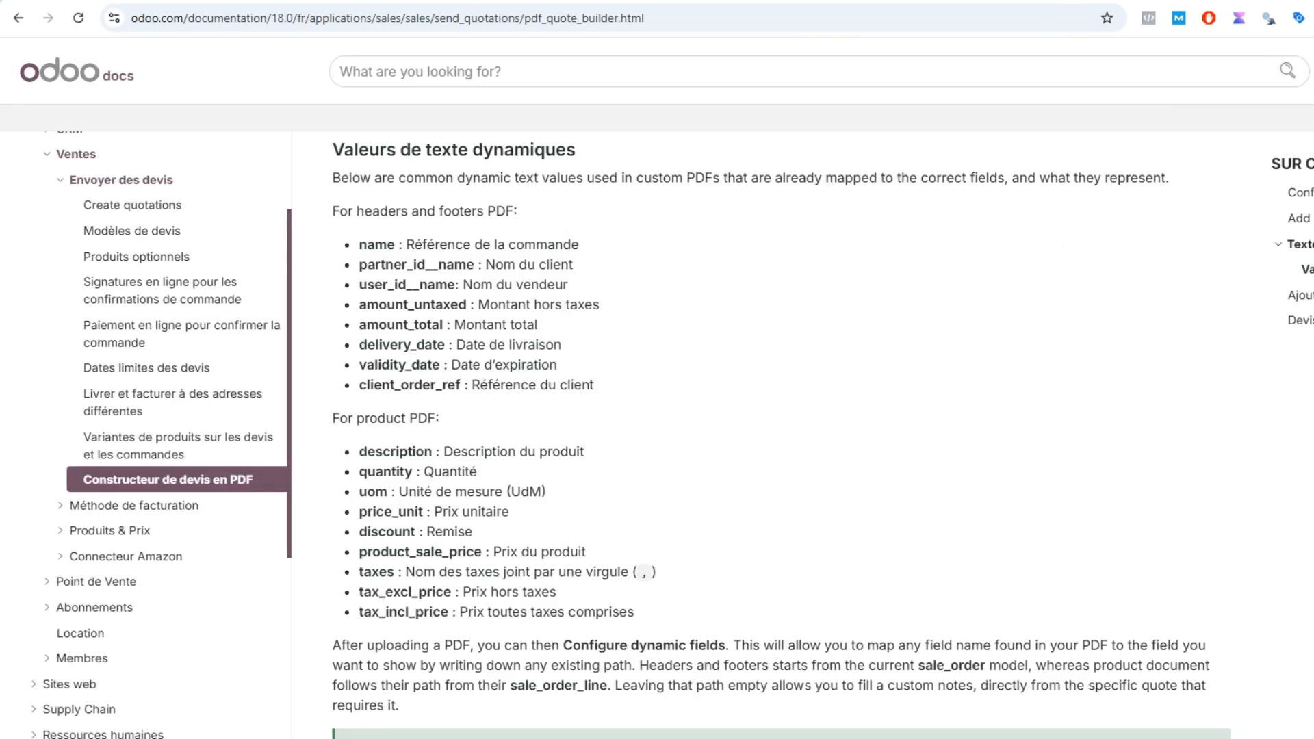
scroll(505, 237, "up", 15)
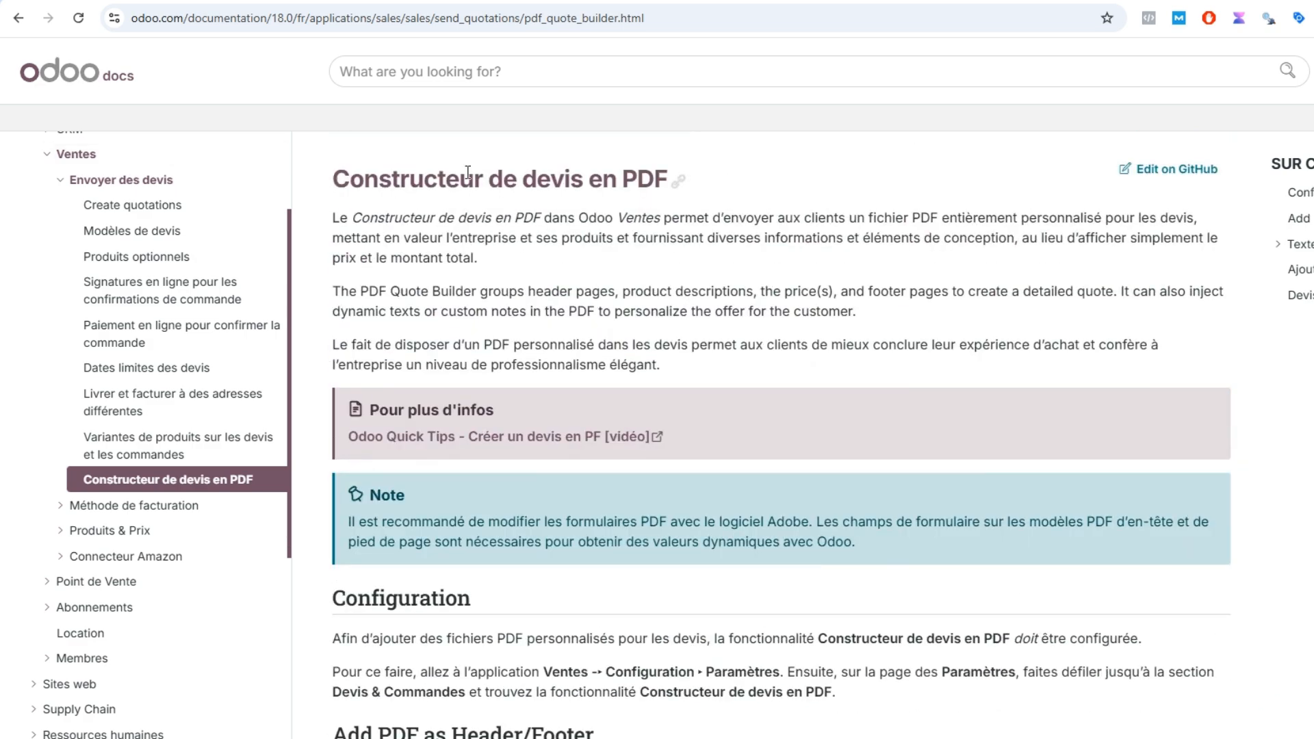
scroll(581, 204, "down", 7)
scroll(581, 205, "down", 10)
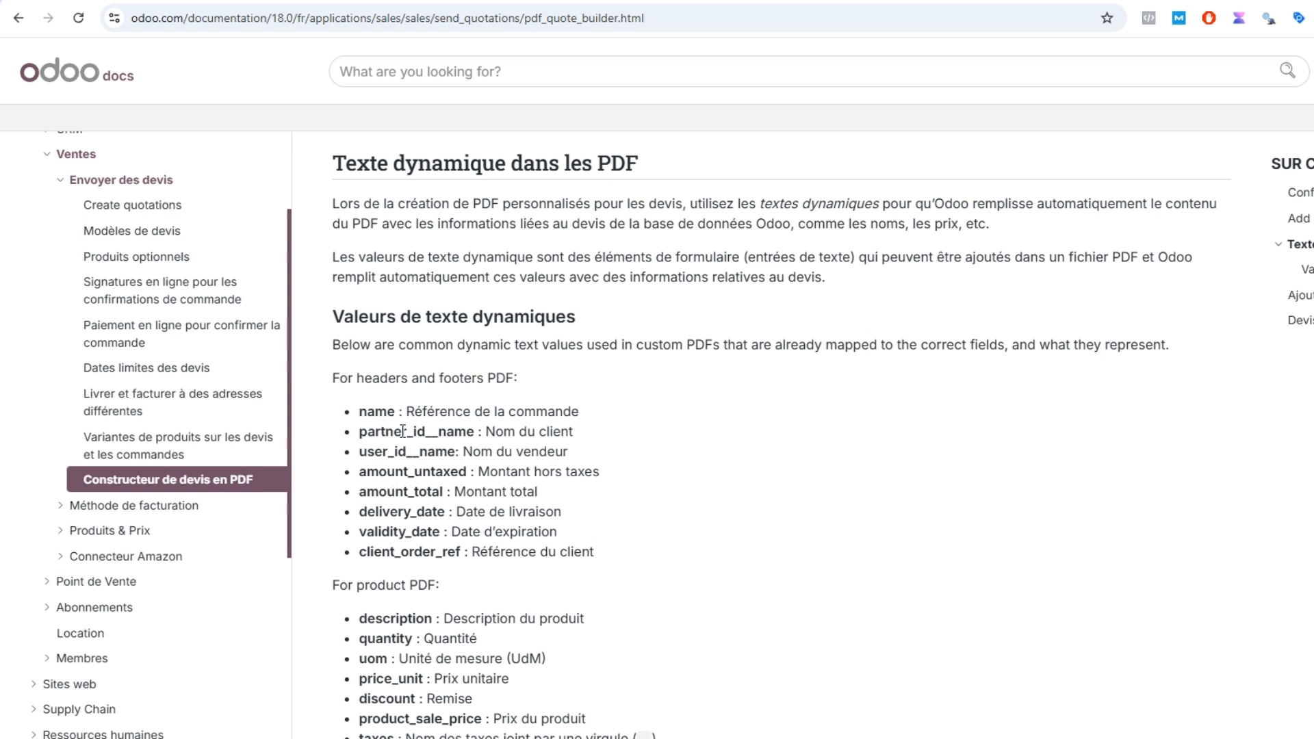
scroll(402, 428, "down", 1)
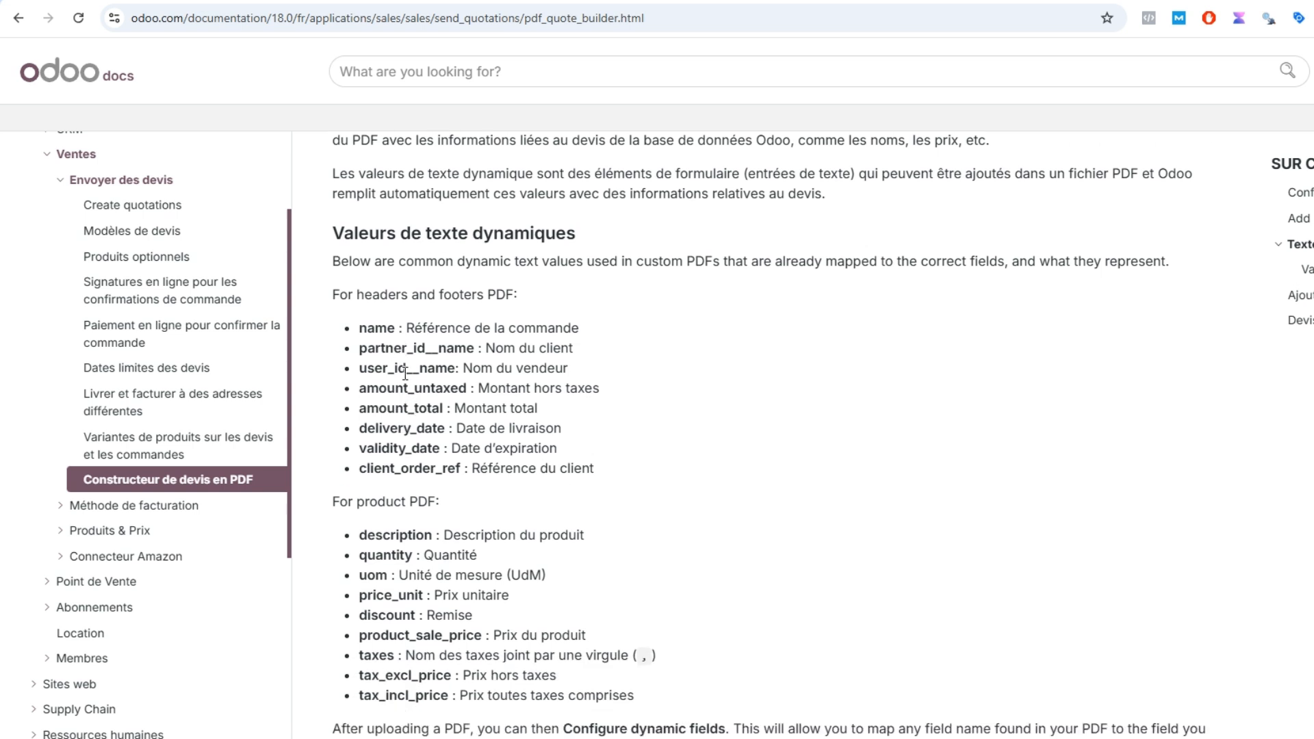
double_click(379, 328)
right_click(376, 328)
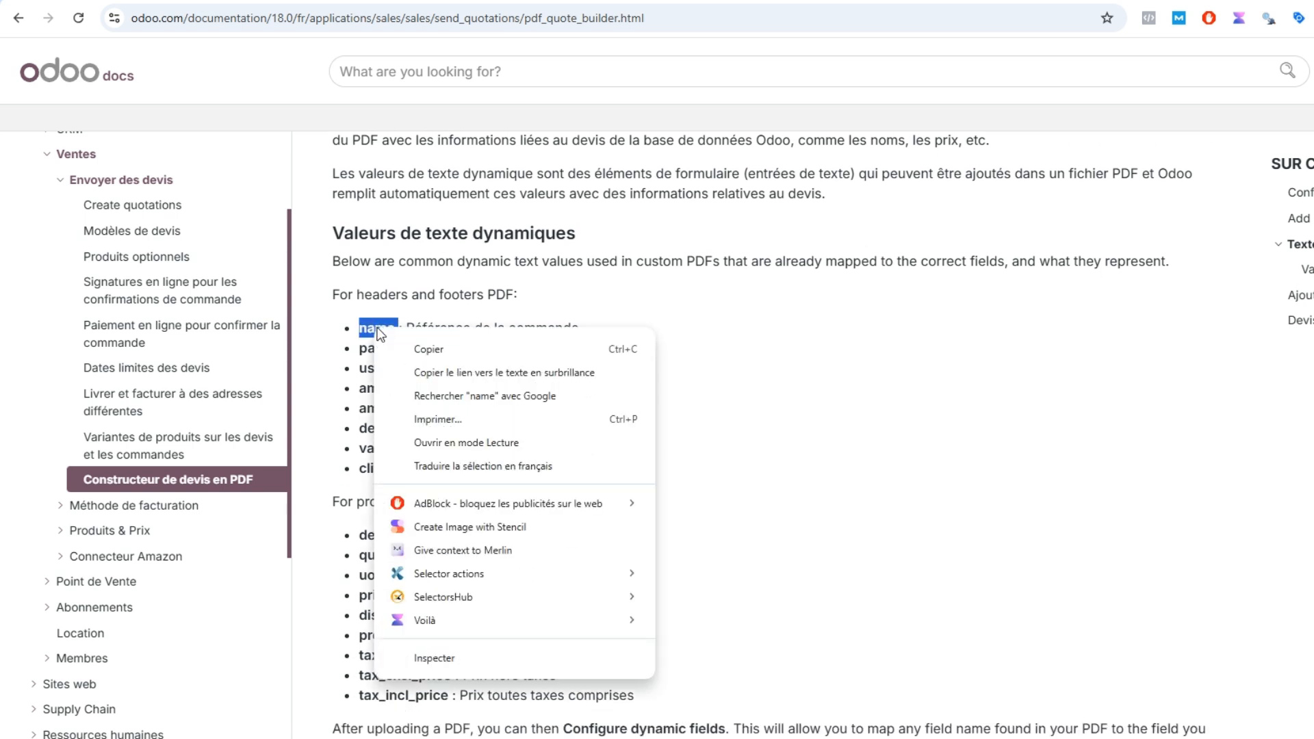
left_click(427, 346)
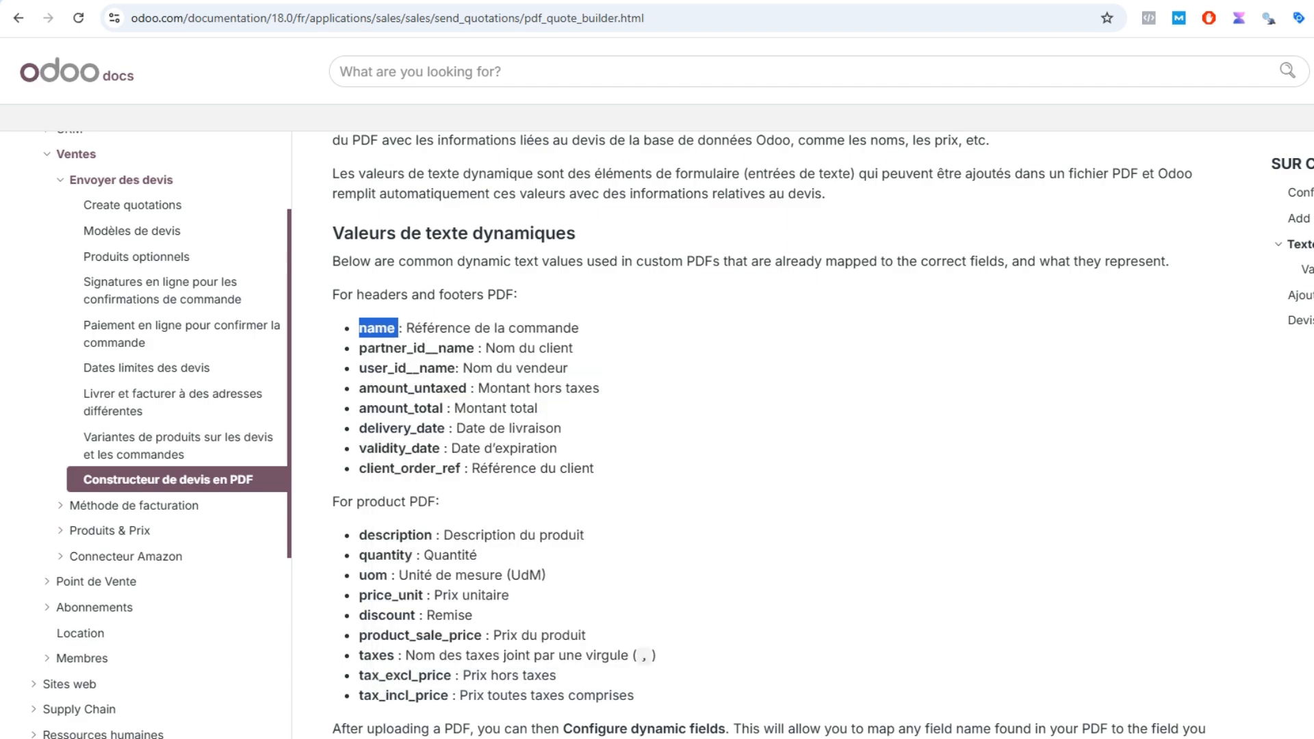
Return to Adobe Acrobat and rename the text field below "OFFRE DE PRIX" as name
key("alt+Tab")
left_click_drag(633, 373, 753, 381)
key("Escape")
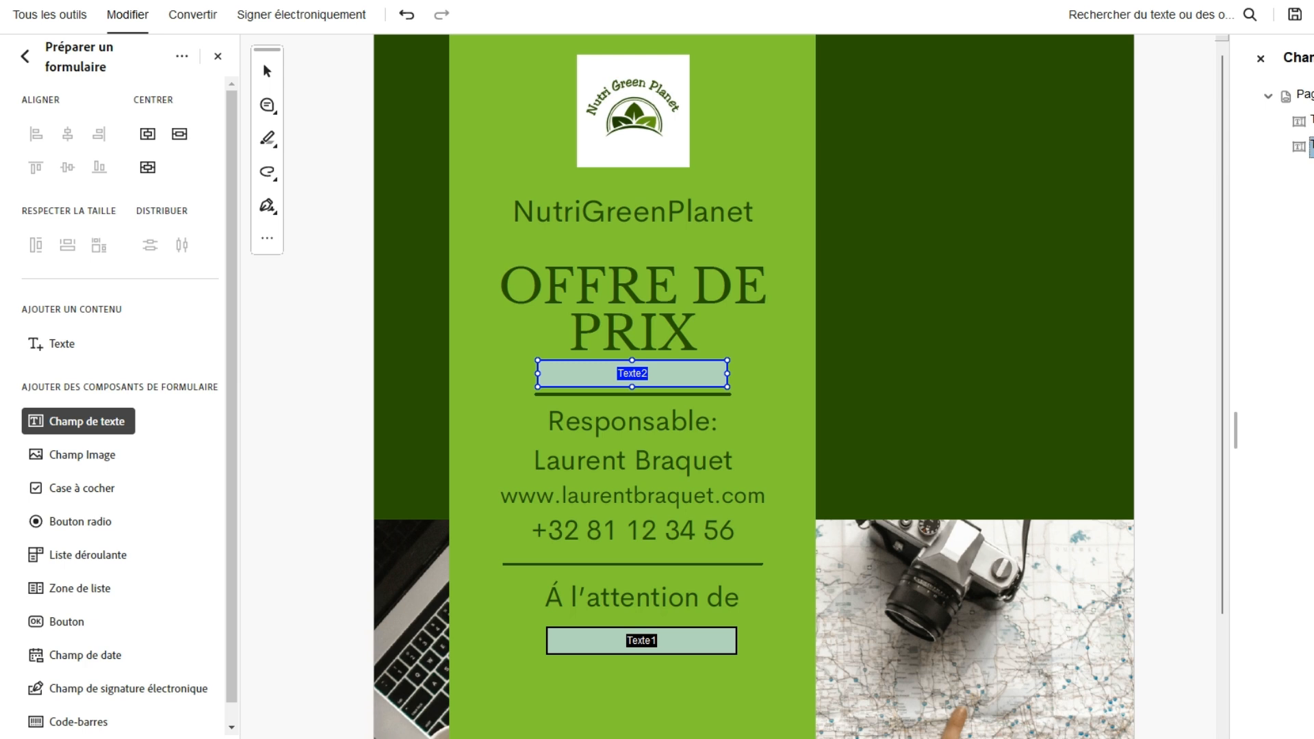
key("Return")
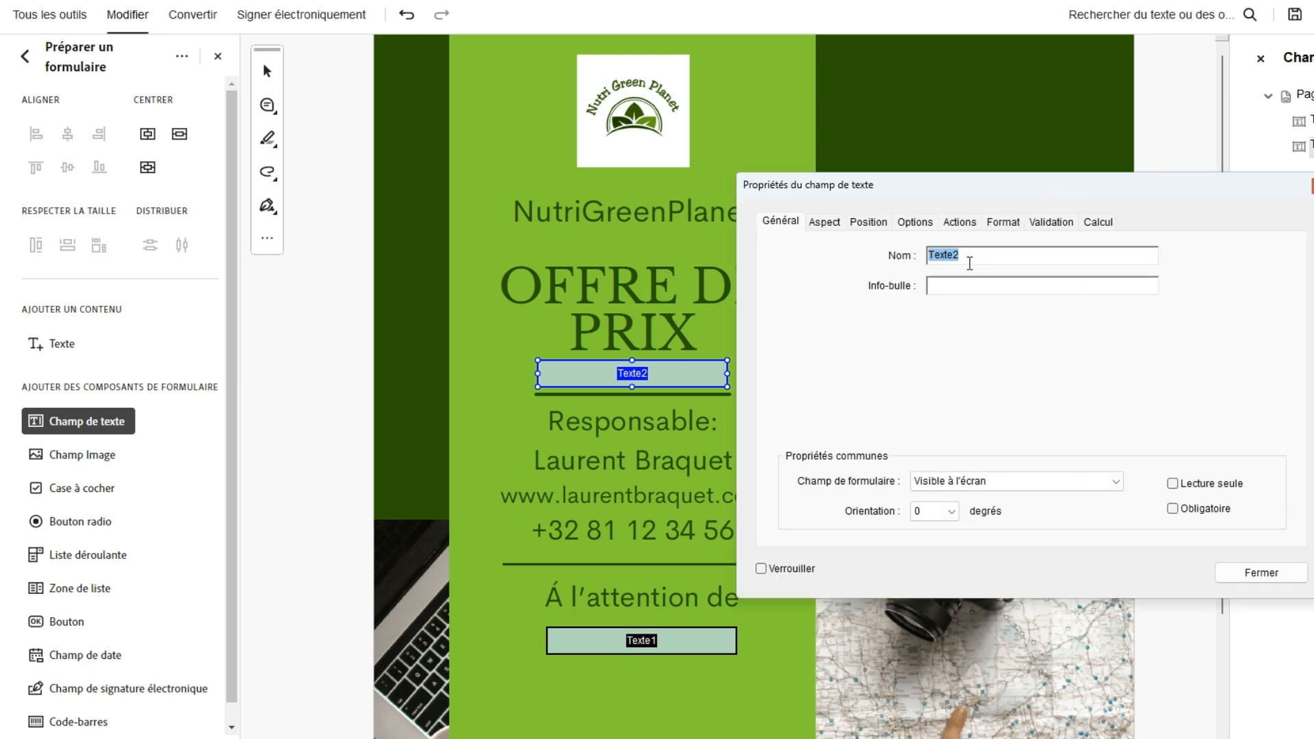
type("name")
Set the text of the field below "Á l'attention de" to size 14 and white
left_click(824, 222)
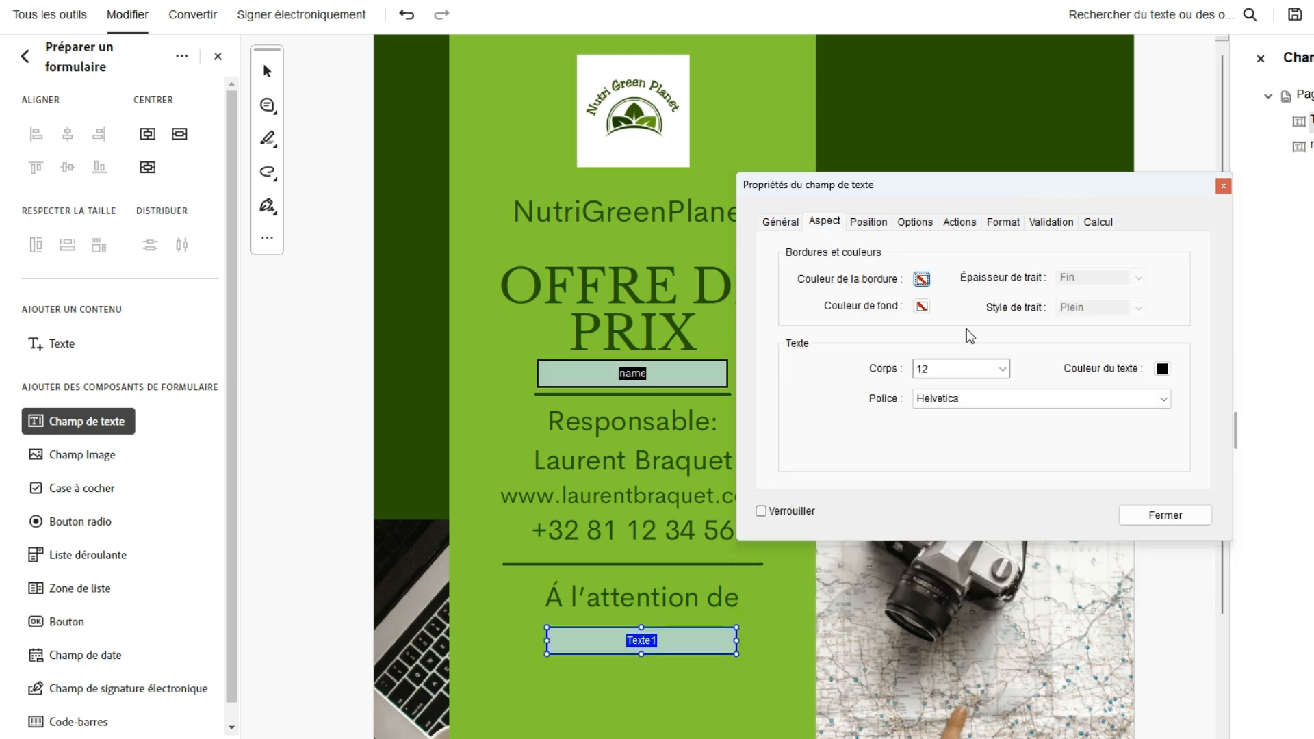
left_click(1002, 369)
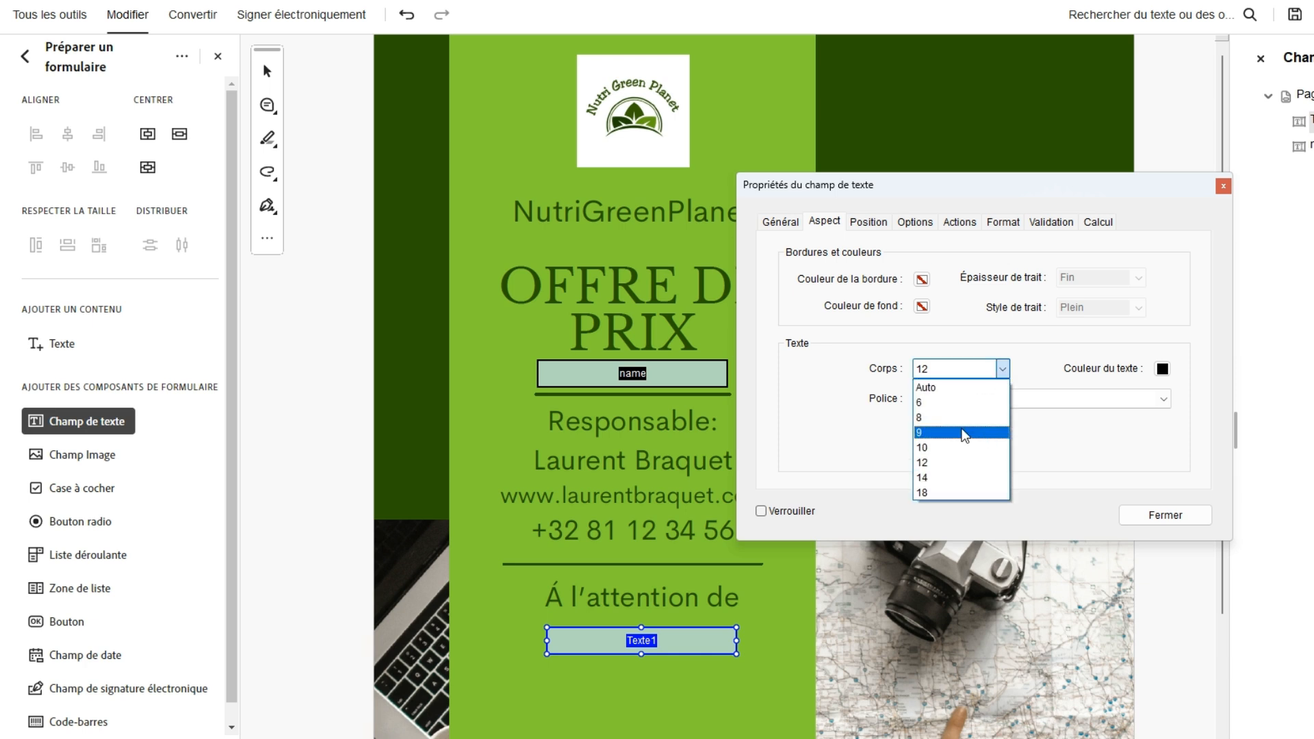
left_click(965, 482)
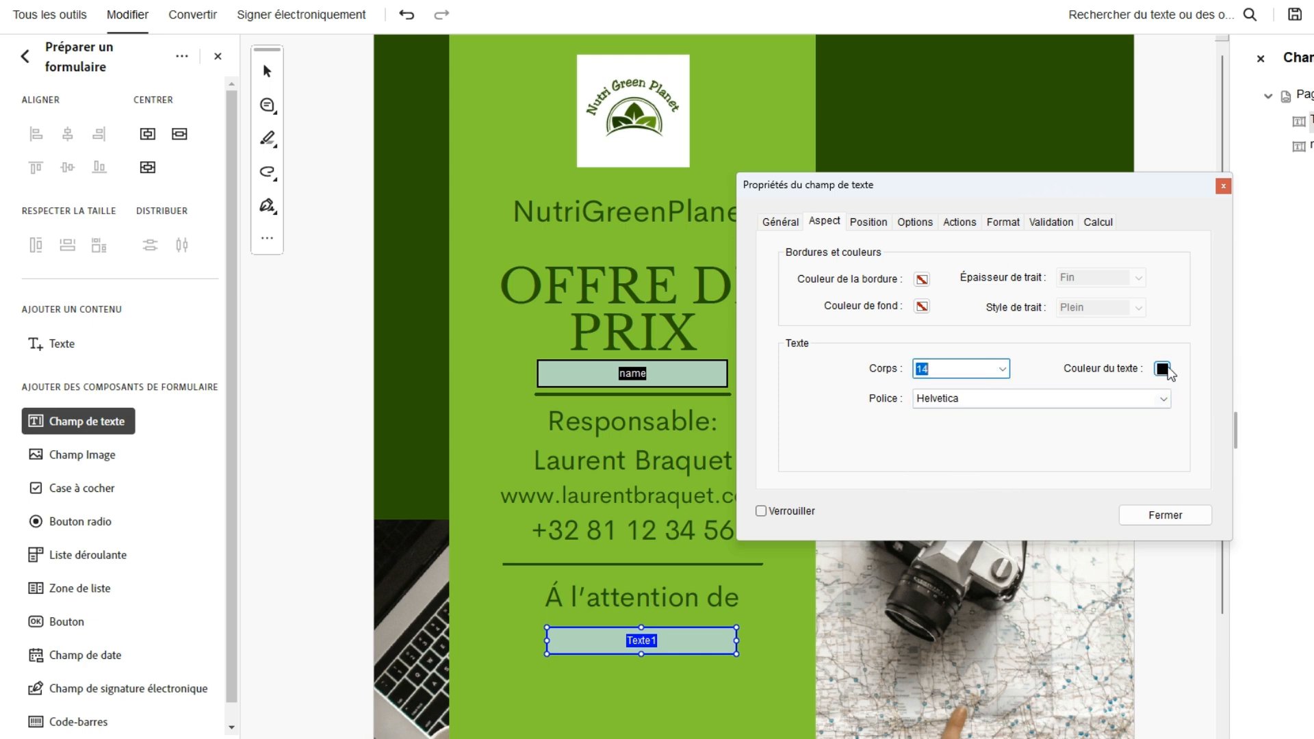
left_click(1163, 369)
left_click(1236, 416)
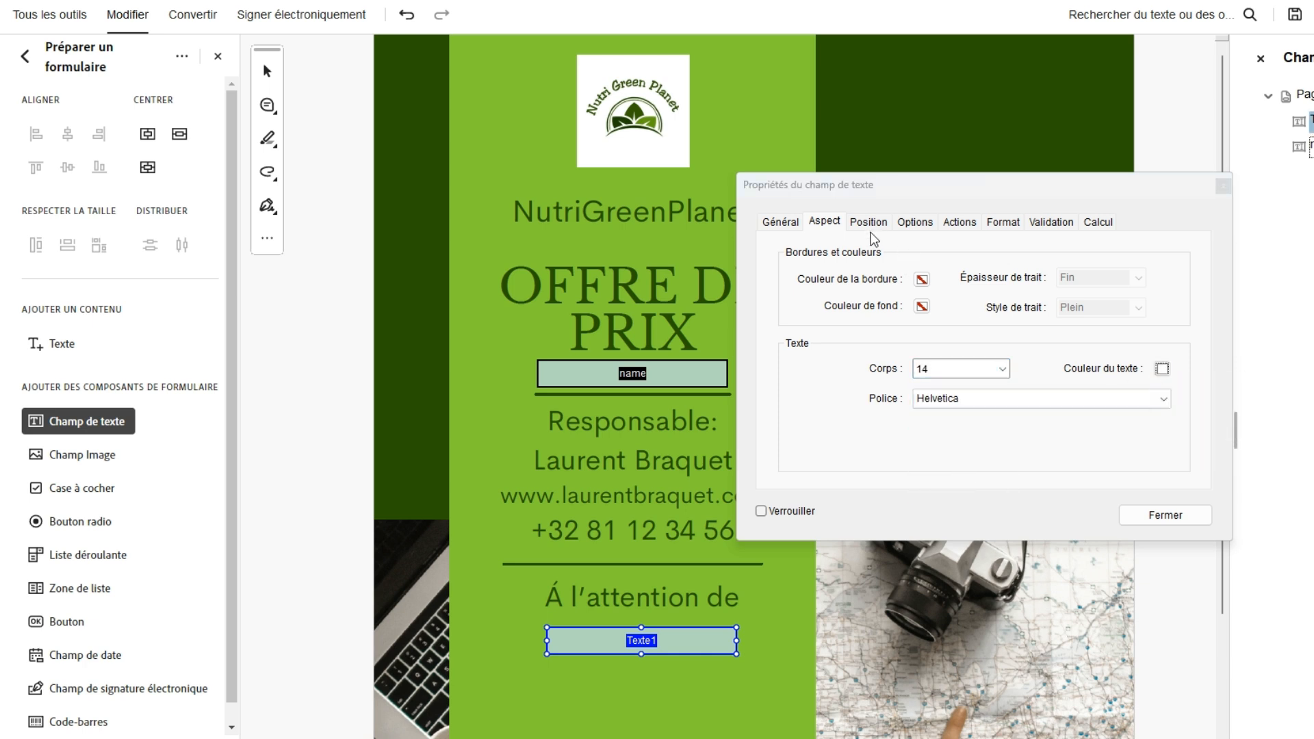
Align the text of the field below "Á l'attention de" to Centré, keep the Helvetica font and close its properties
left_click(873, 231)
left_click(918, 225)
left_click(907, 256)
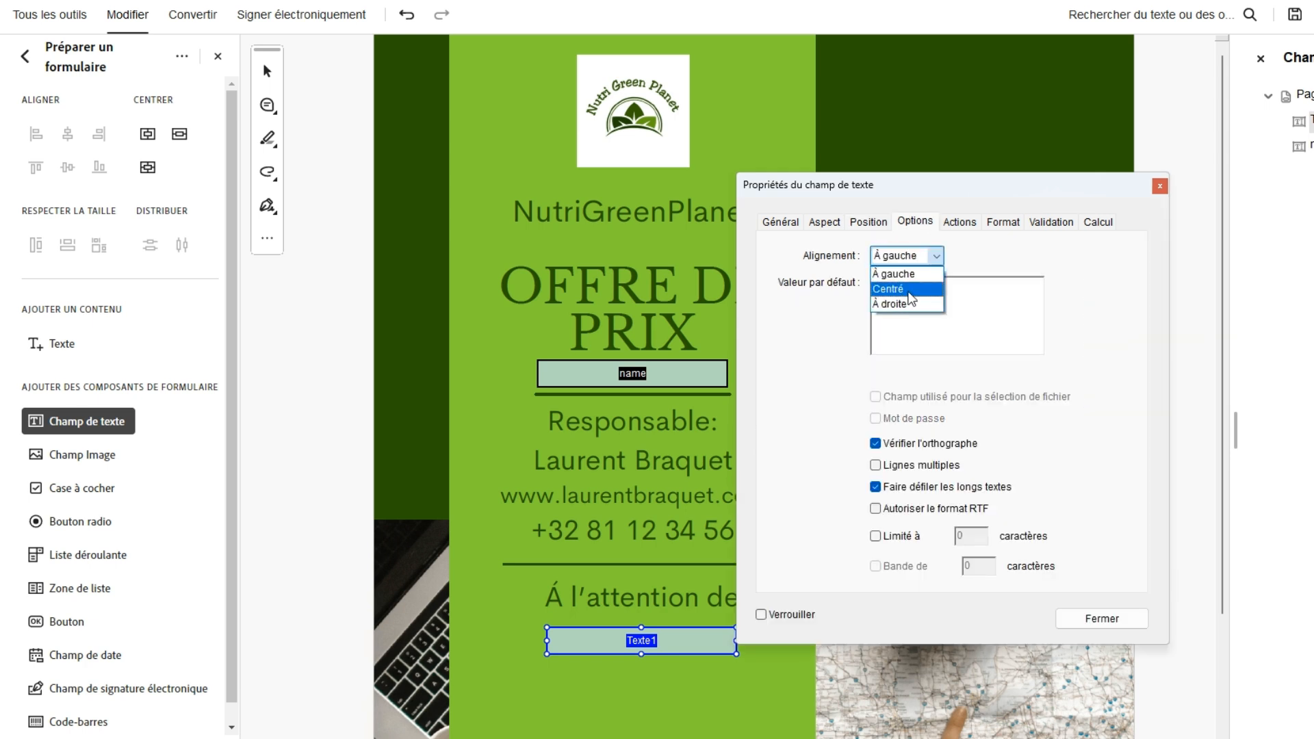
left_click(909, 289)
left_click(872, 230)
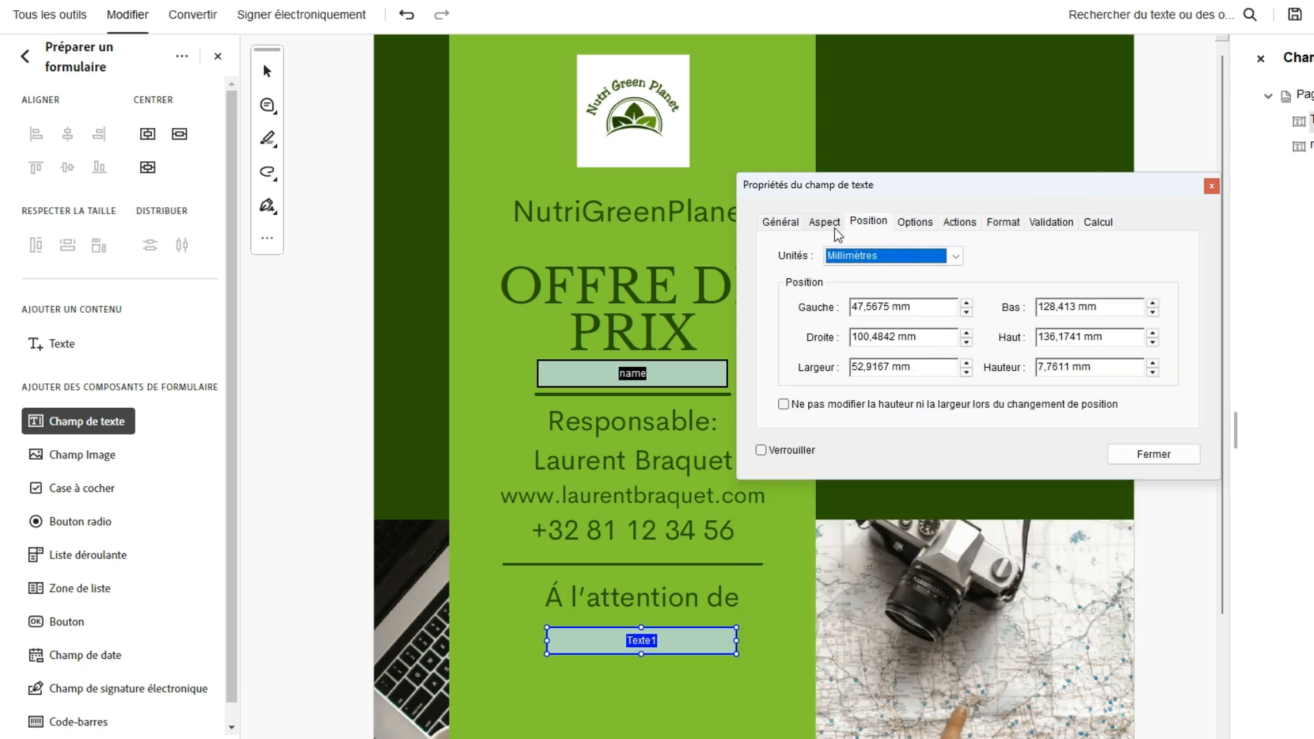
left_click(832, 227)
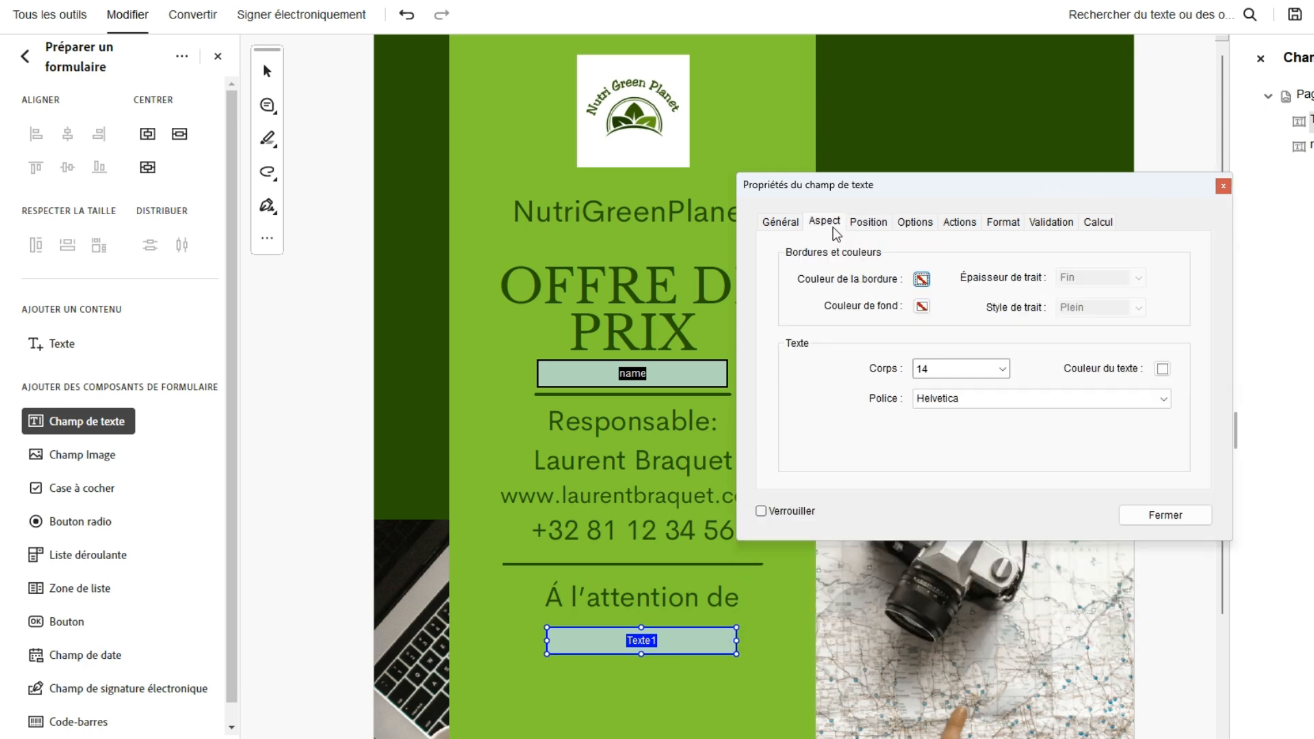
left_click(972, 398)
left_click(971, 398)
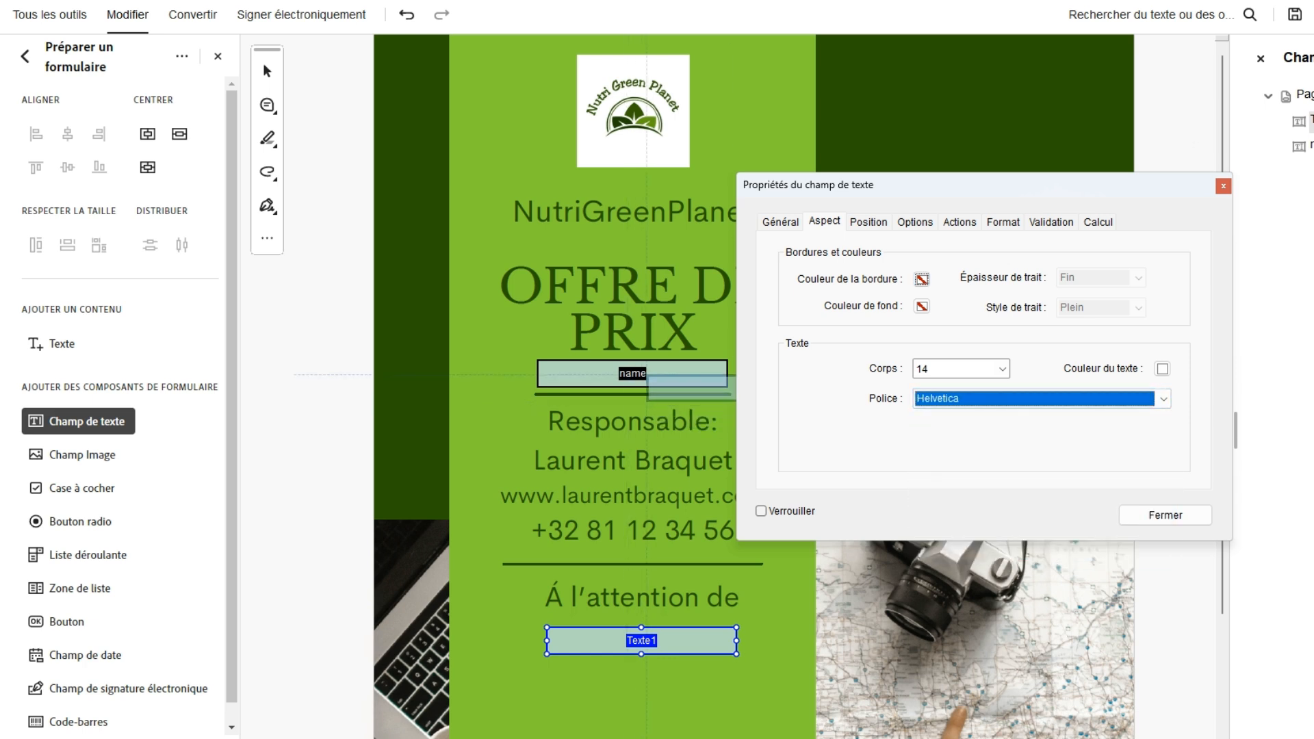
left_click(1165, 516)
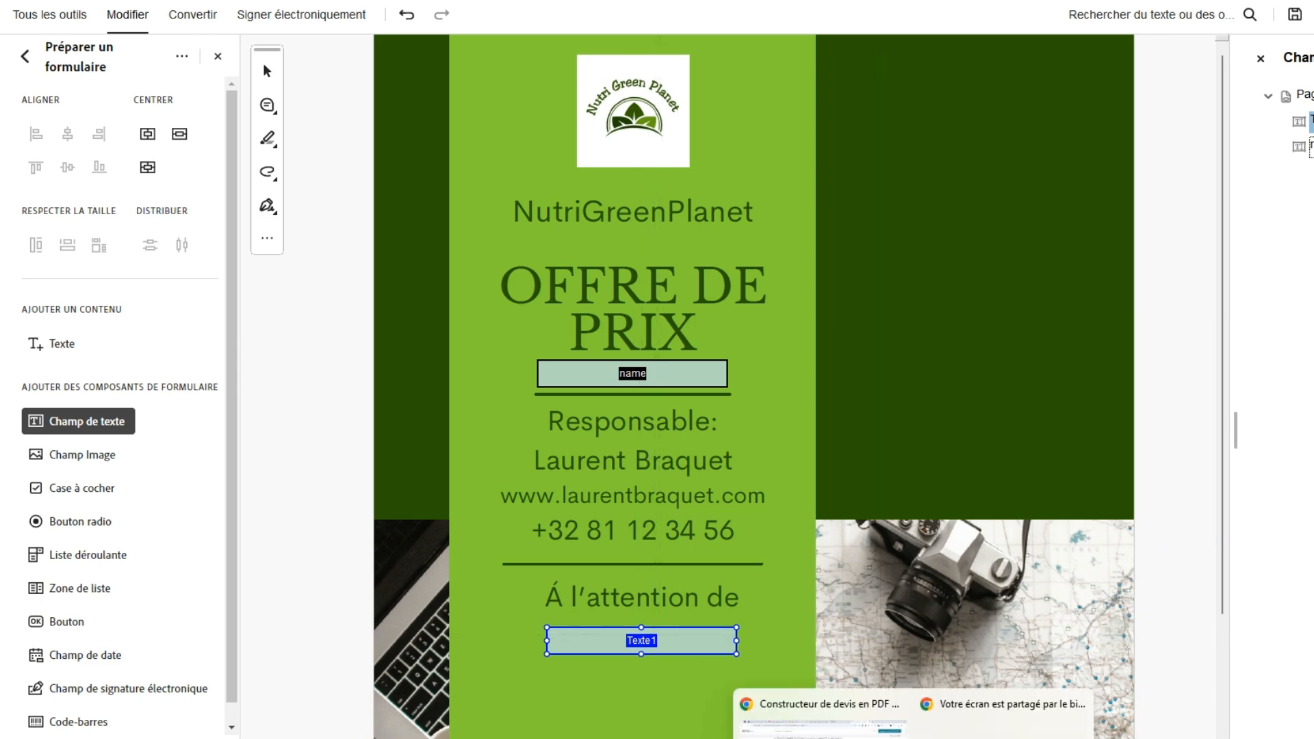
Switch to the Odoo documentation and copy the customer name field "partner_id__name"
left_click(890, 708)
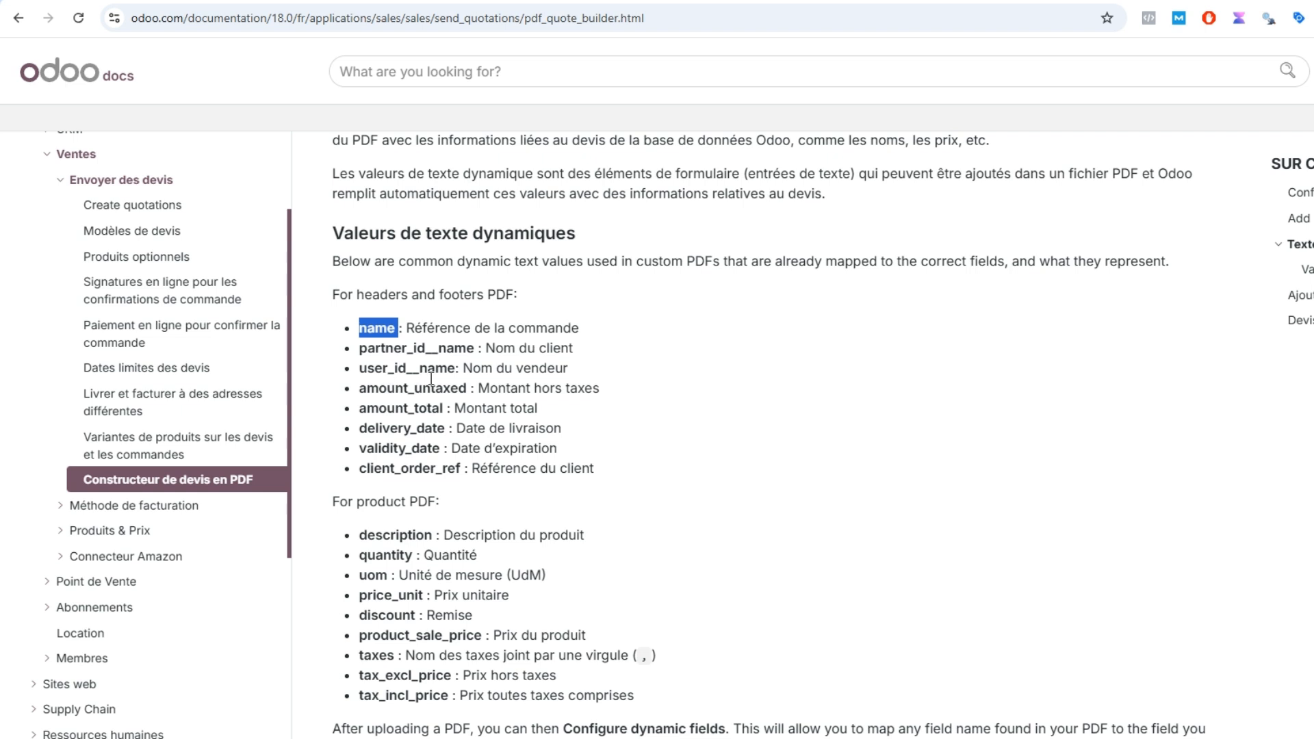
left_click(477, 347)
left_click_drag(476, 347, 359, 348)
right_click(432, 351)
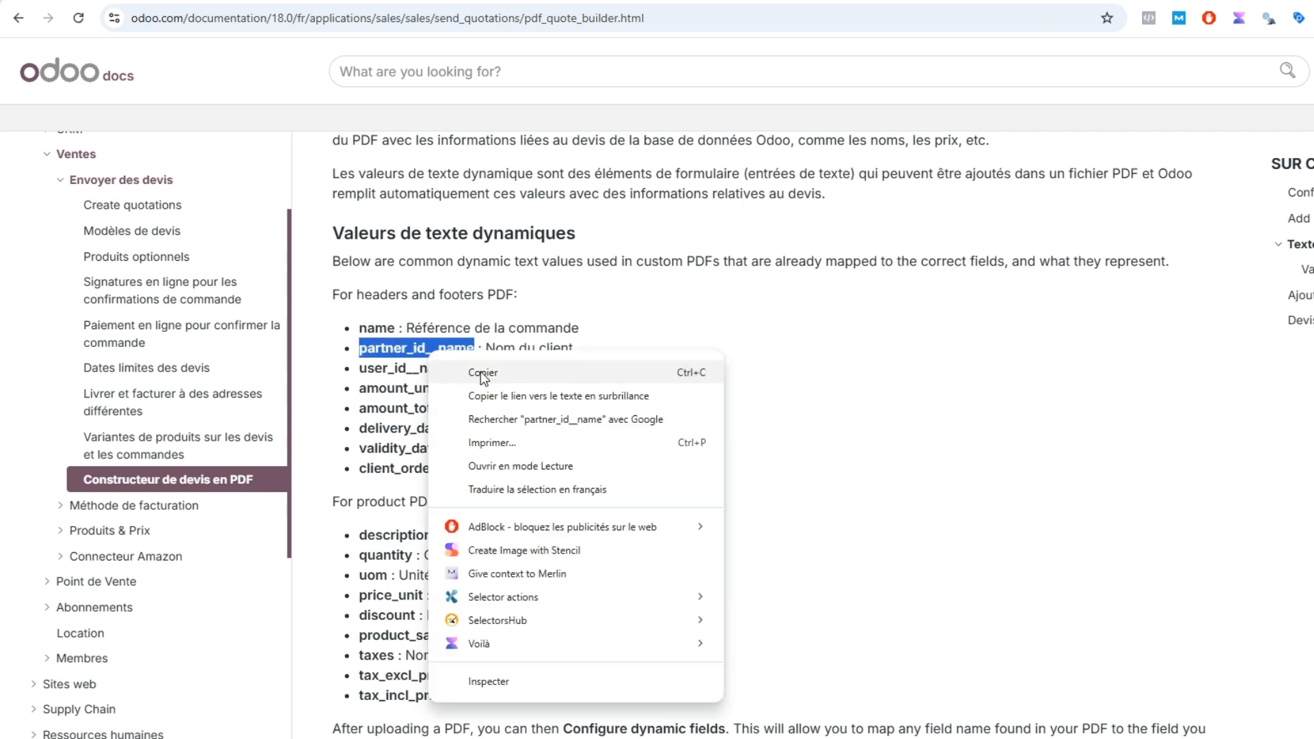
left_click(482, 373)
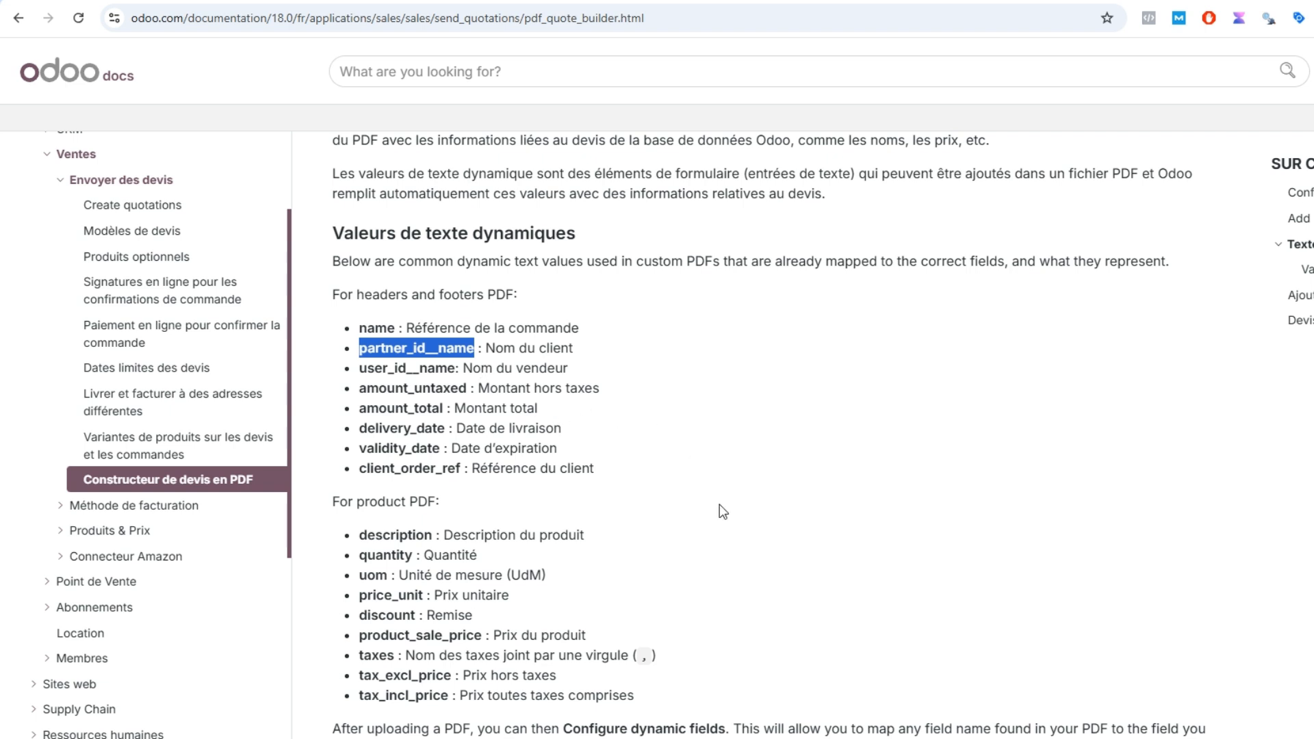
Return to Adobe Acrobat and rename the field below "Á l'attention de" as partner_id__name
mouse_move(912, 738)
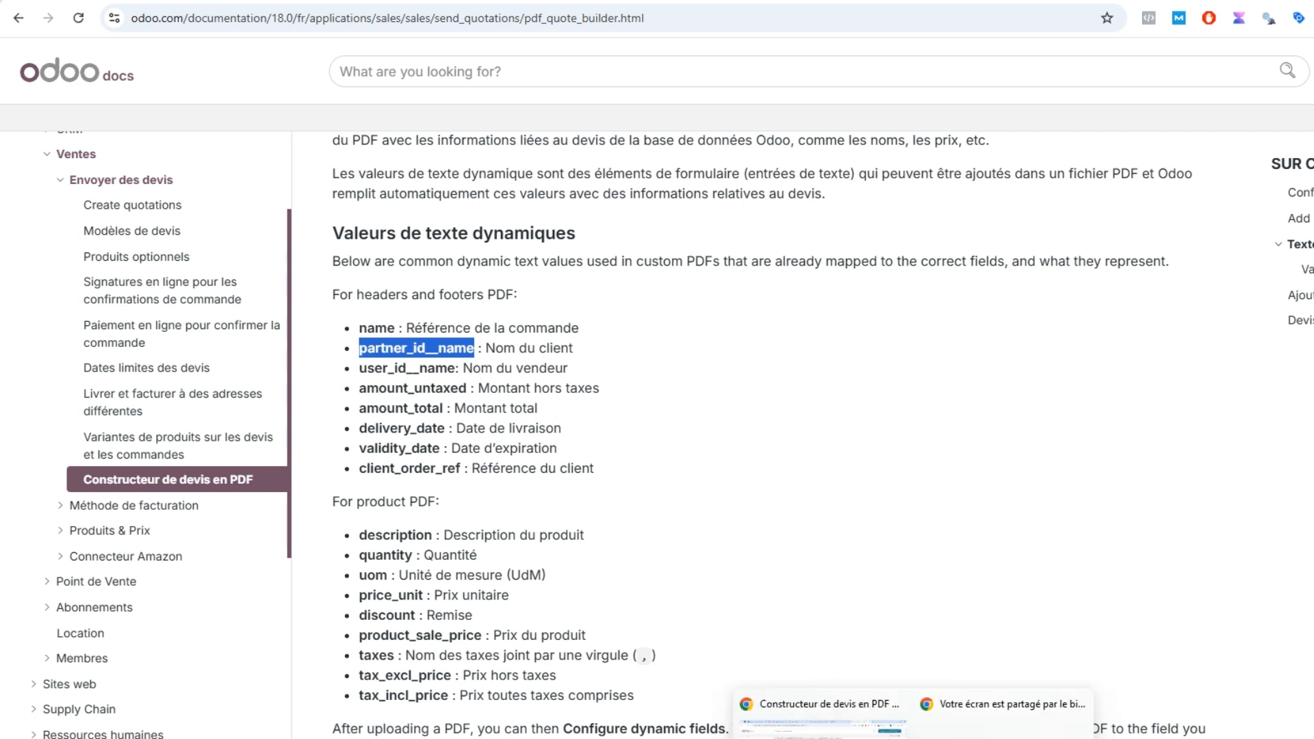
left_click(1109, 712)
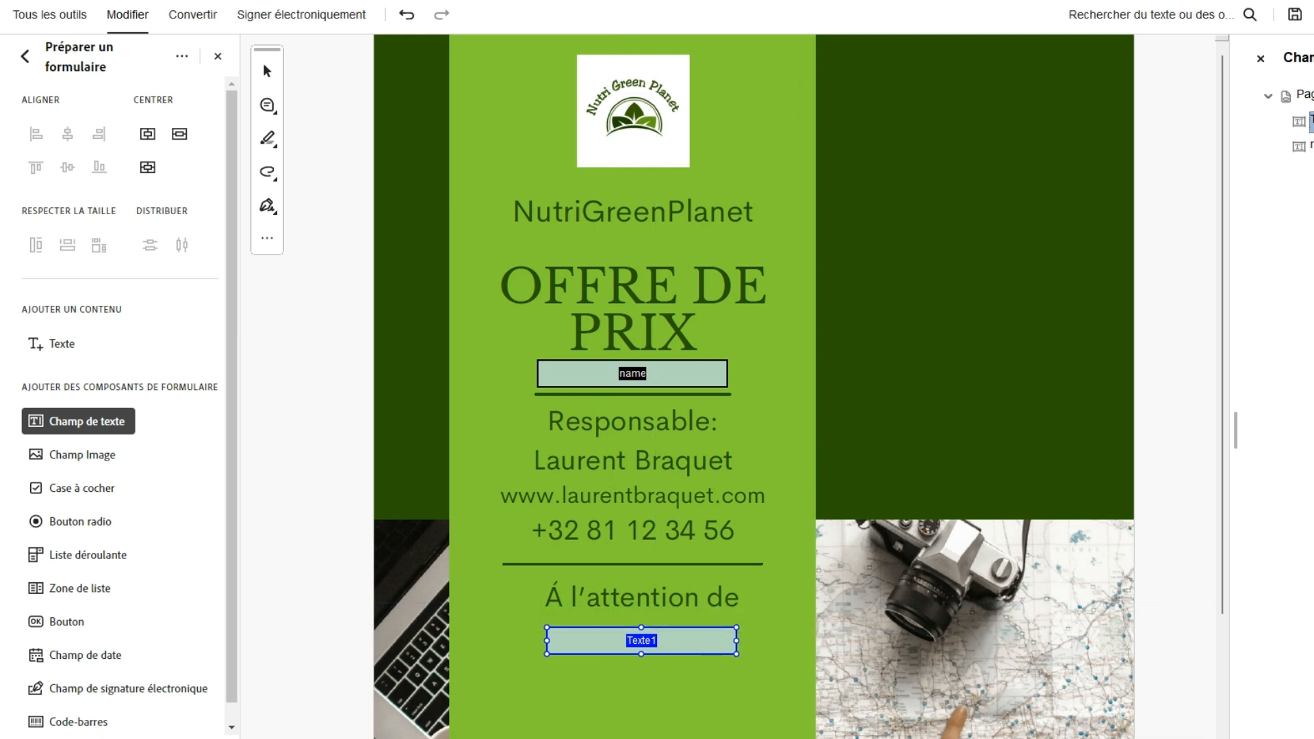
left_click(781, 222)
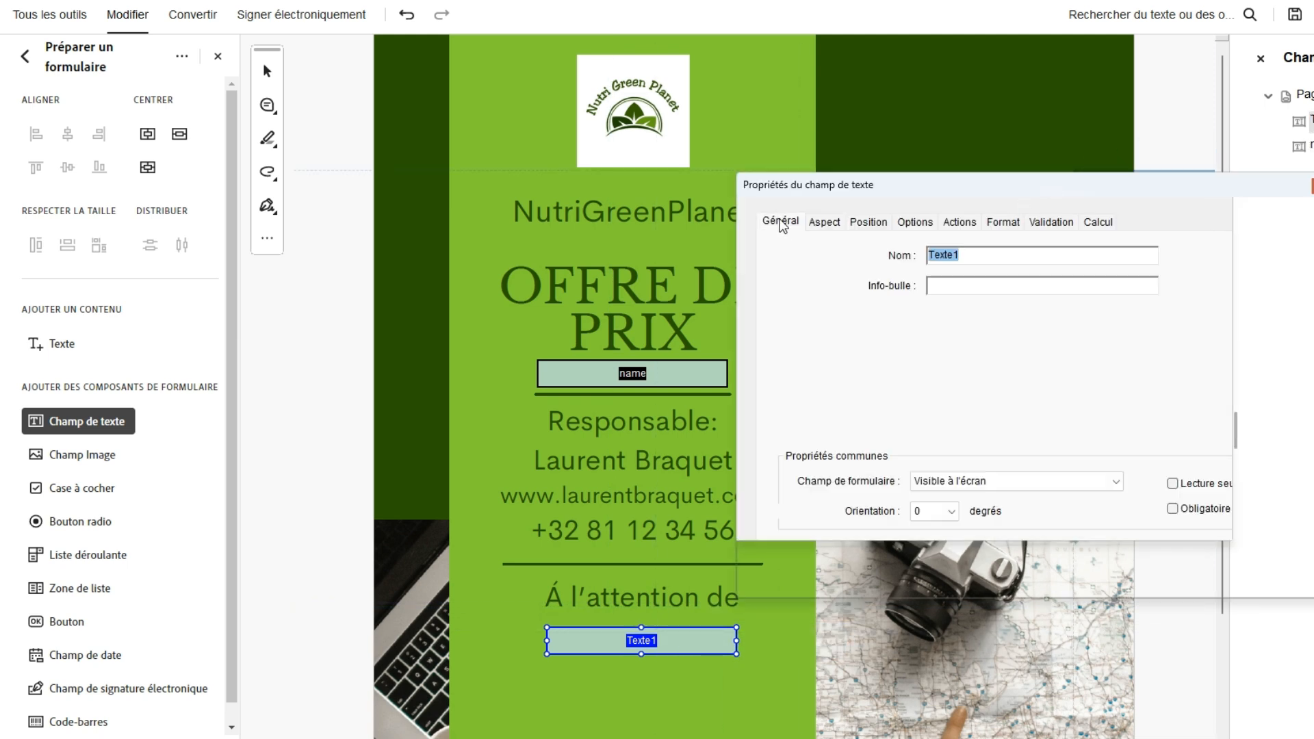
key("ctrl+v")
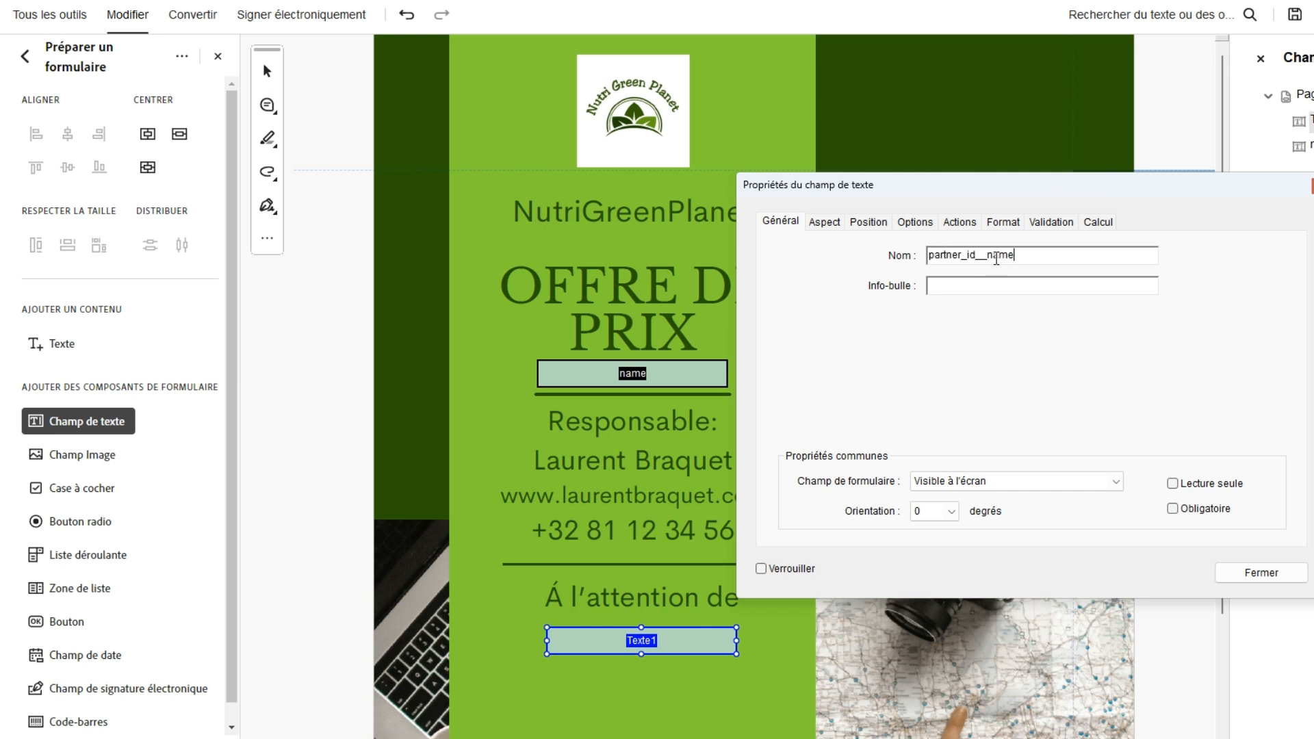
Make the text of the "name" field below "OFFRE DE PRIX" white and align it to Centré
left_click(825, 222)
left_click(1163, 371)
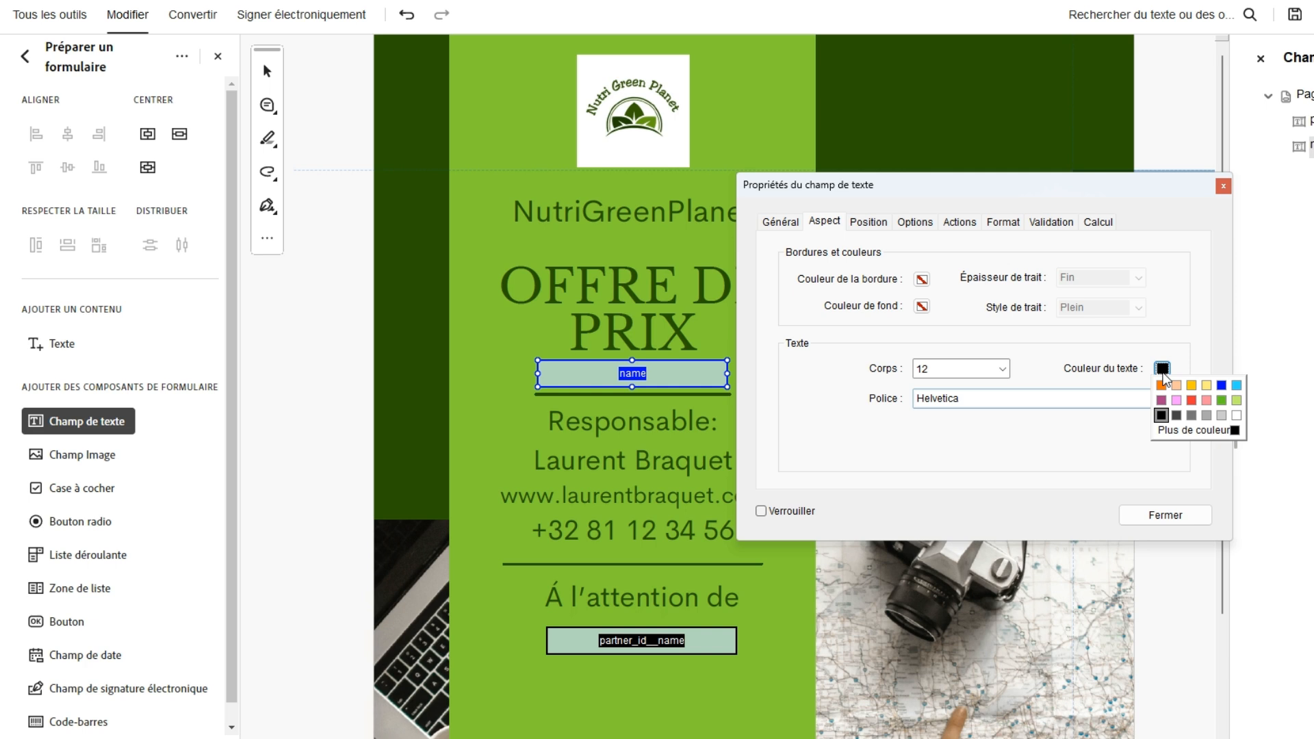
left_click(1235, 416)
left_click(916, 223)
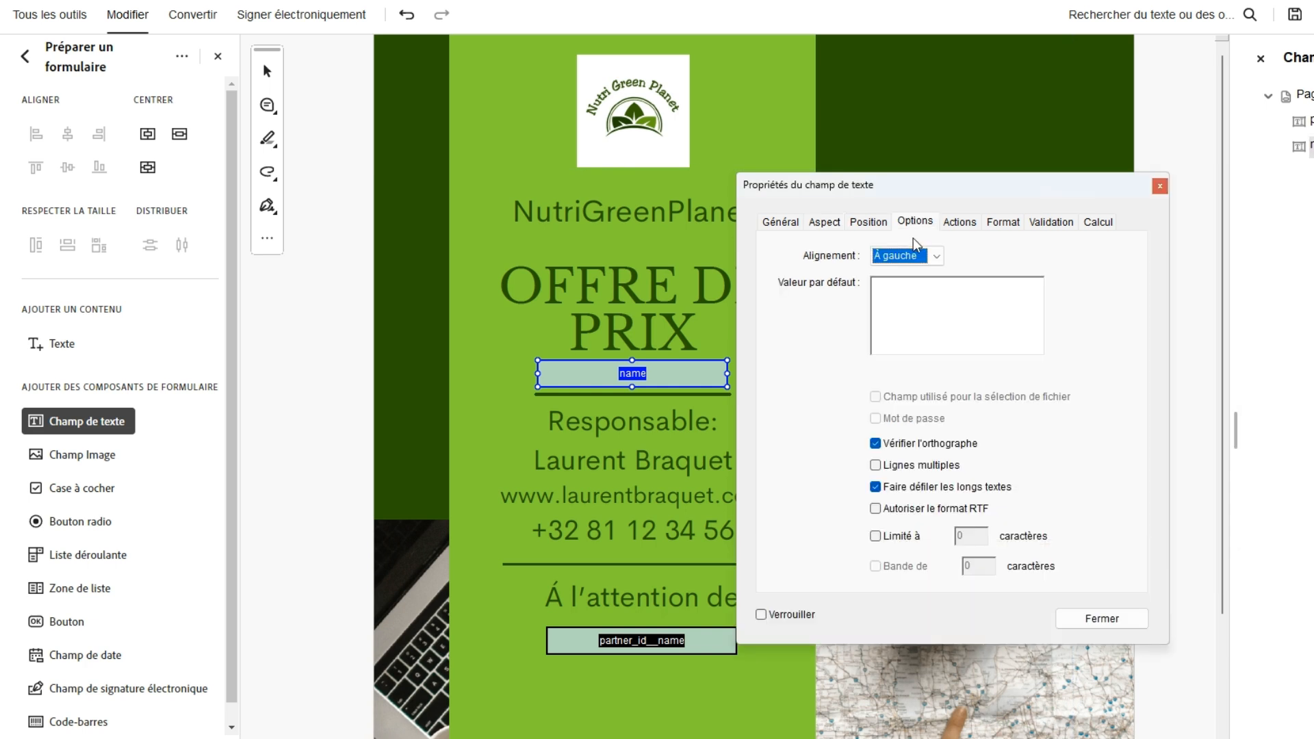
left_click(940, 257)
left_click(897, 283)
Set the text size of the "name" field to 14 and close its properties
left_click(857, 222)
left_click(828, 223)
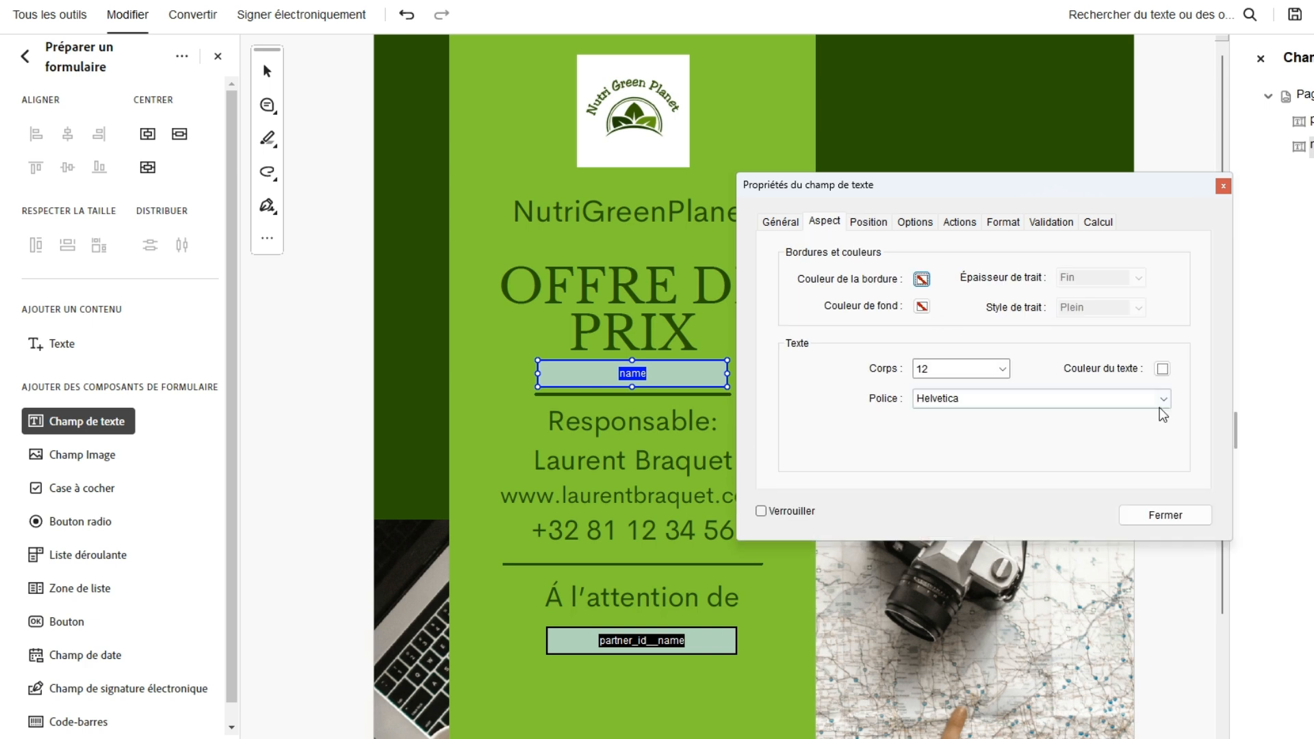
left_click(1003, 369)
left_click(963, 478)
left_click(1165, 515)
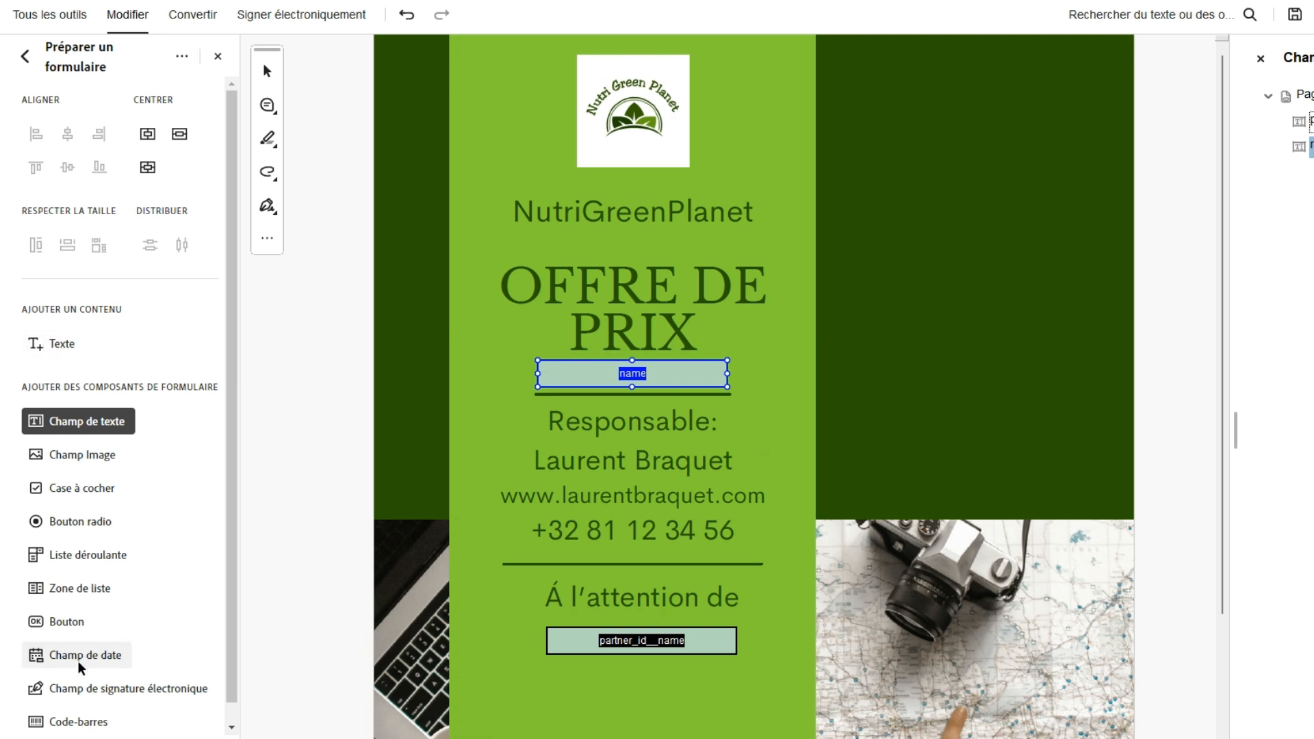
Exit form preparation, check the field below "OFFRE DE PRIX" and switch to the Odoo documentation on dynamic text values
left_click(218, 56)
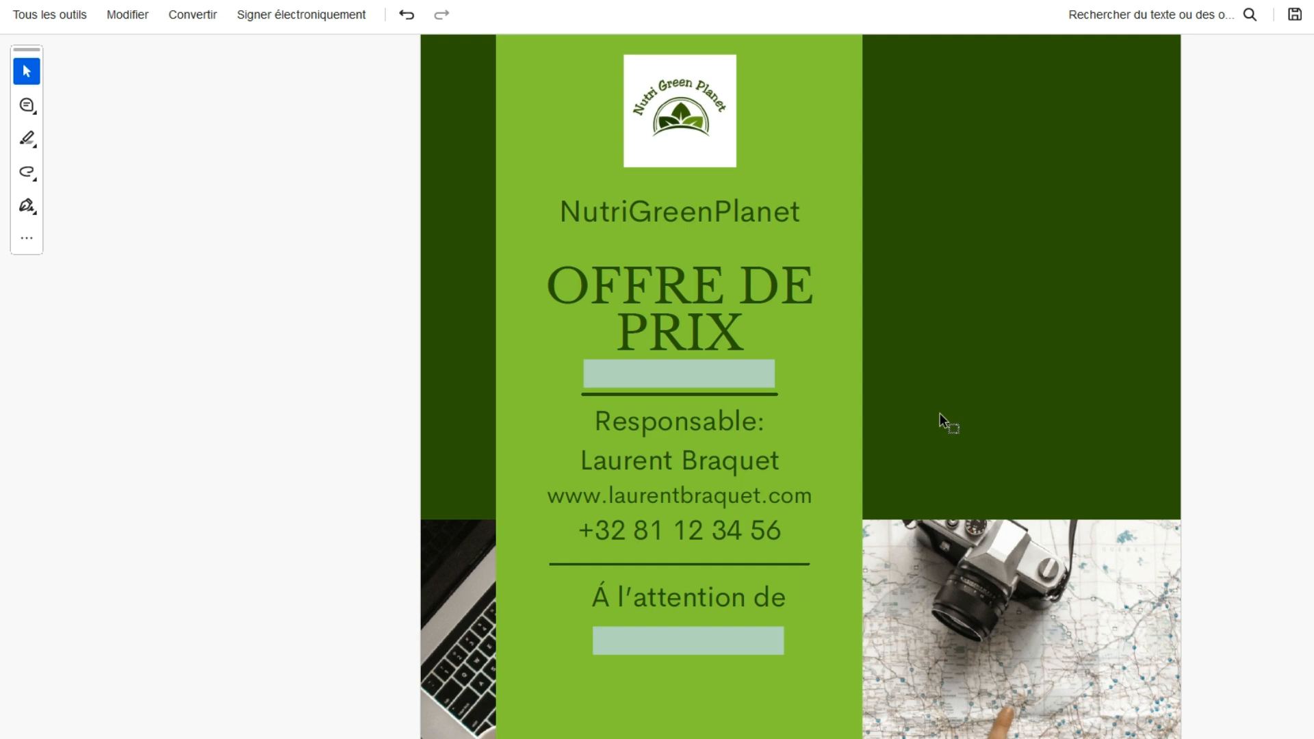
left_click(663, 371)
left_click(965, 702)
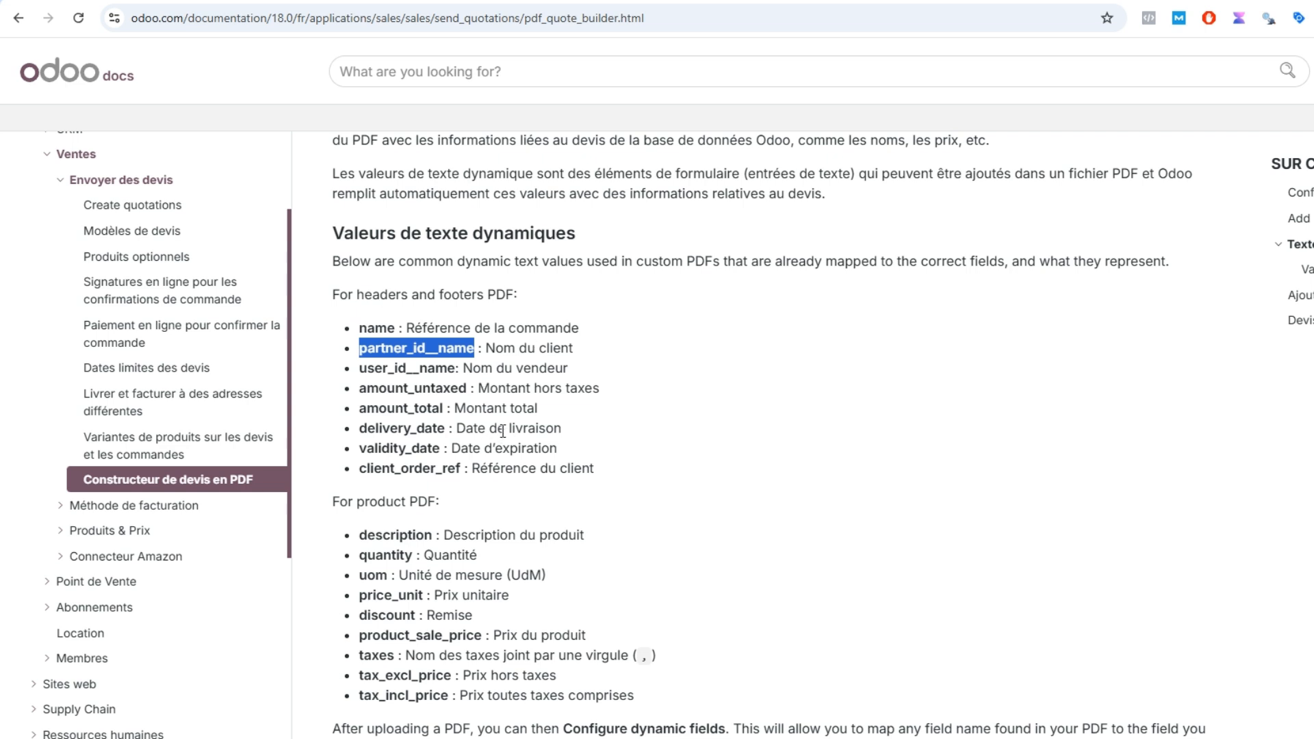
Open the Descriptif table PDF and compare its price layout with the product PDF field names in the Odoo documentation, from quantity to price_unit
scroll(503, 431, "down", 1)
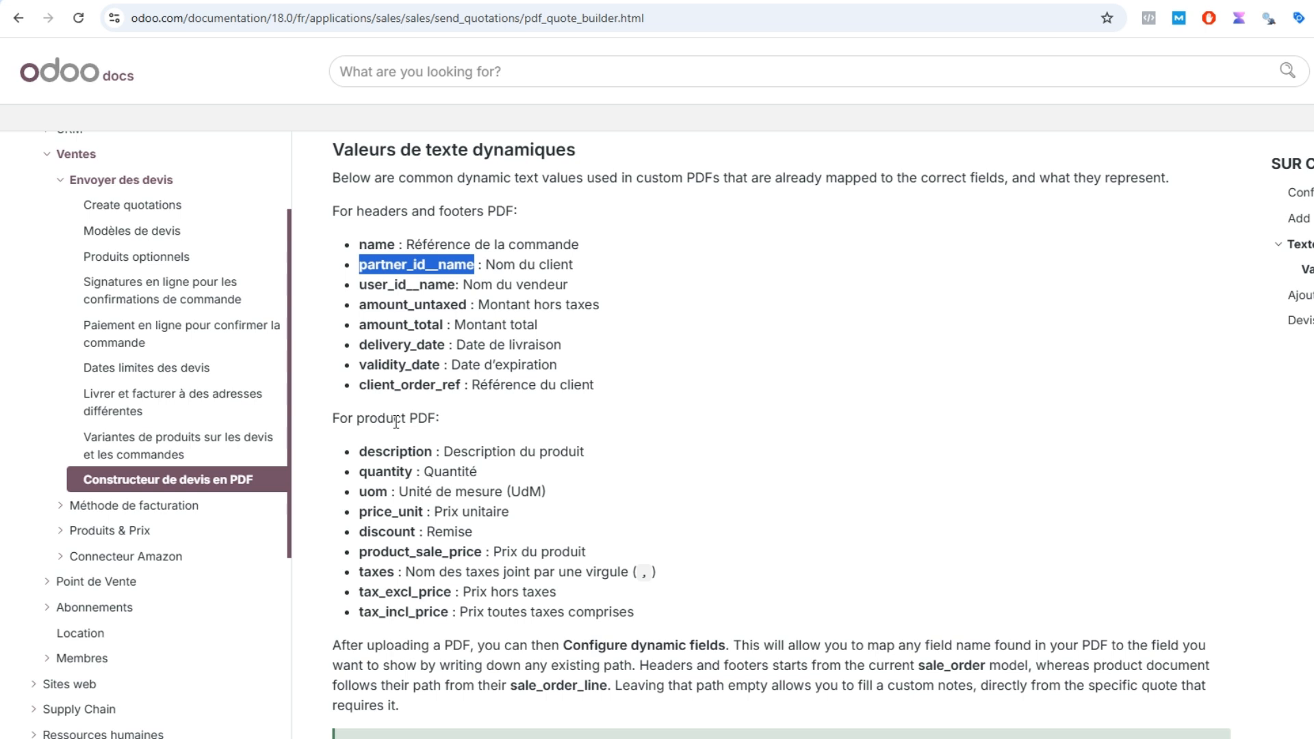
mouse_move(914, 738)
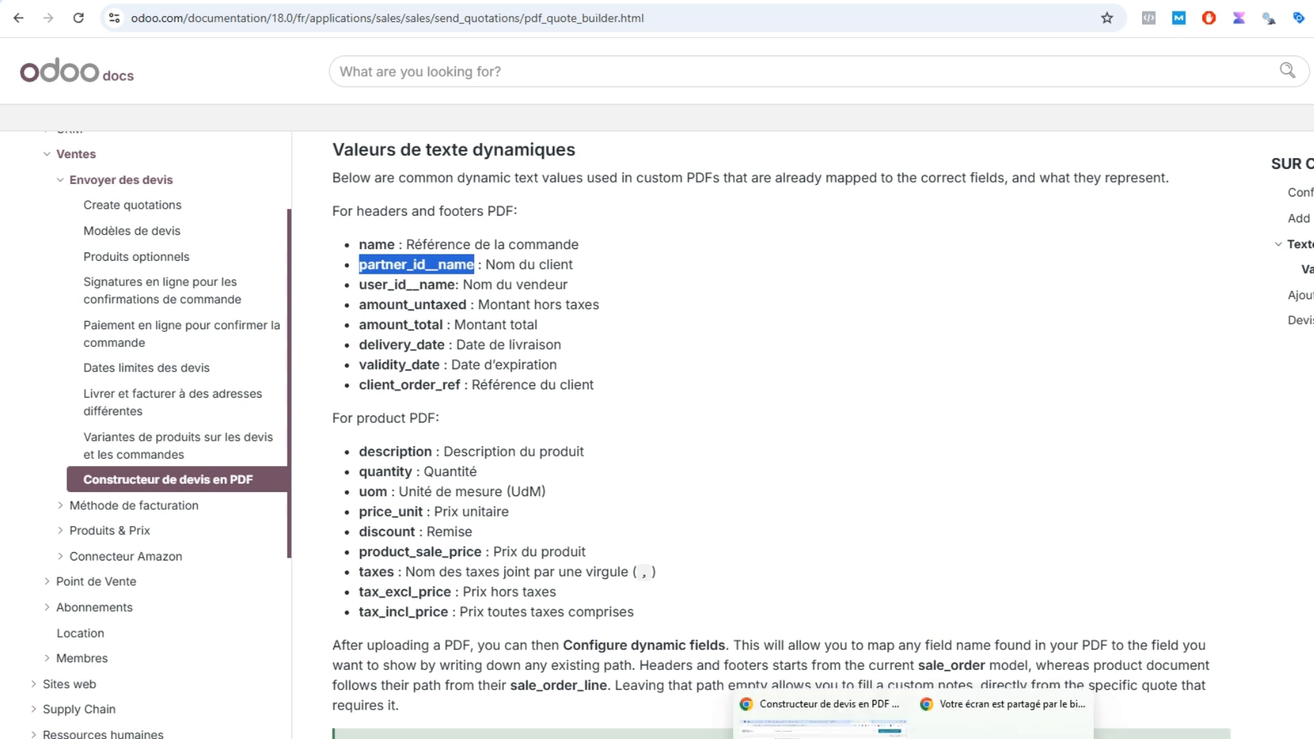
key("alt+Tab")
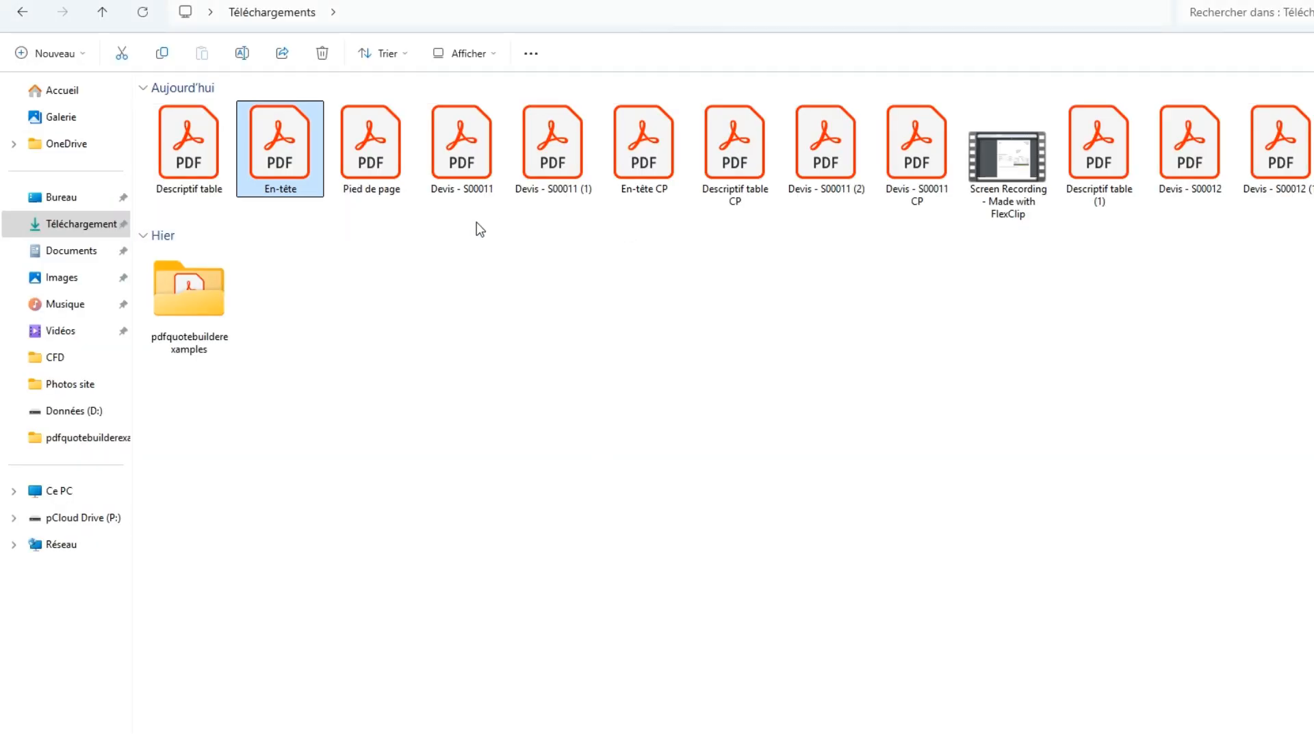
double_click(204, 155)
scroll(967, 630, "down", 2)
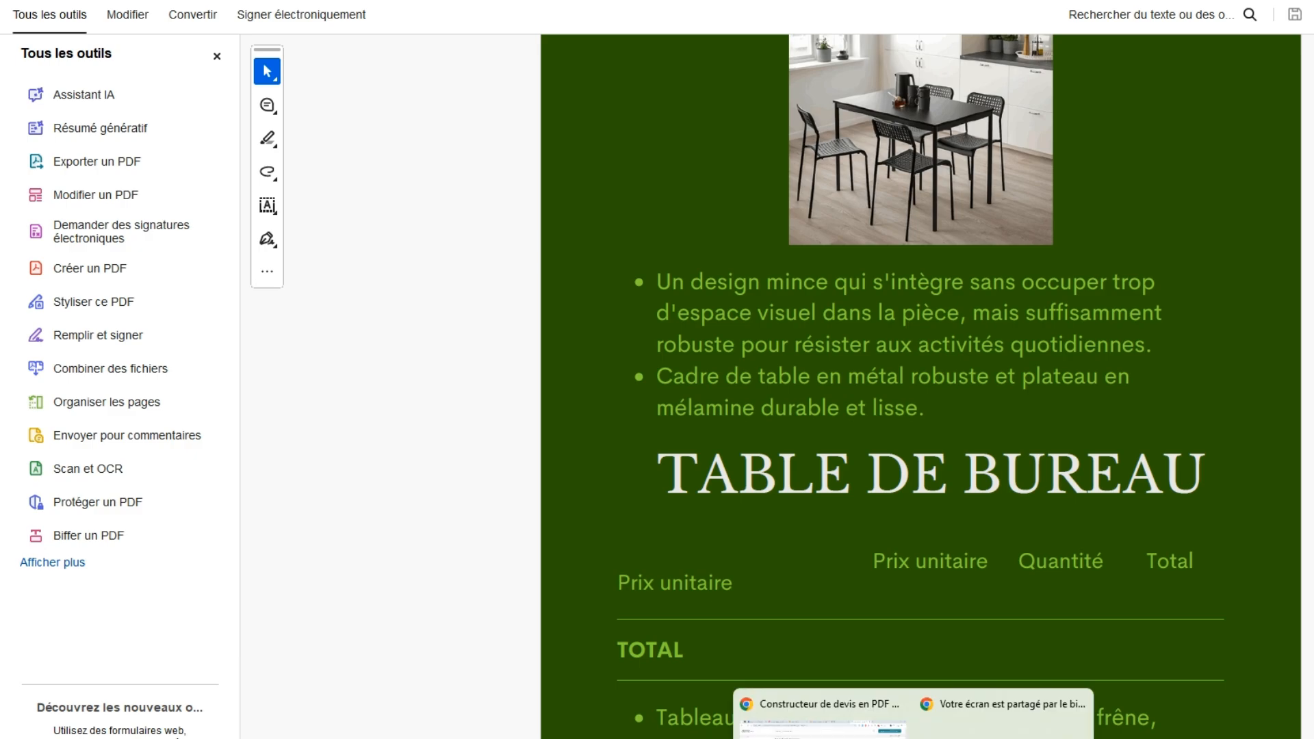
left_click(869, 712)
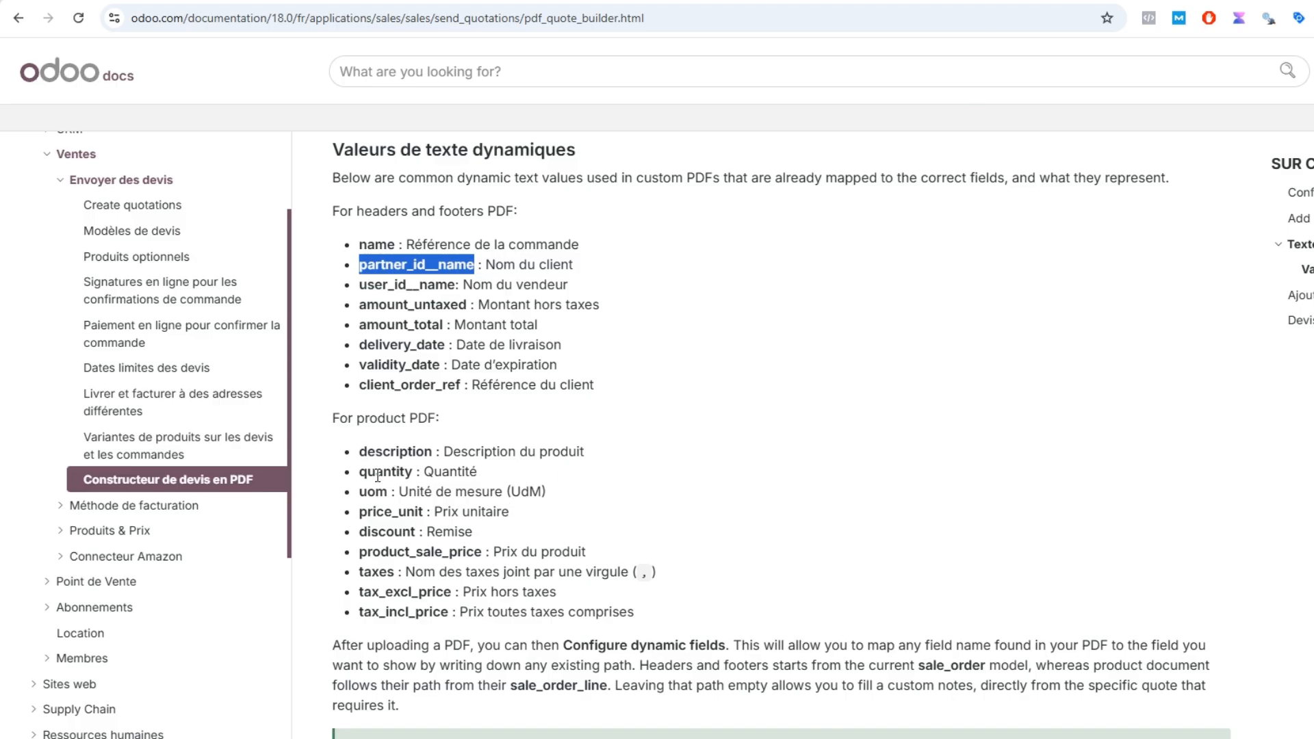
left_click_drag(359, 472, 372, 512)
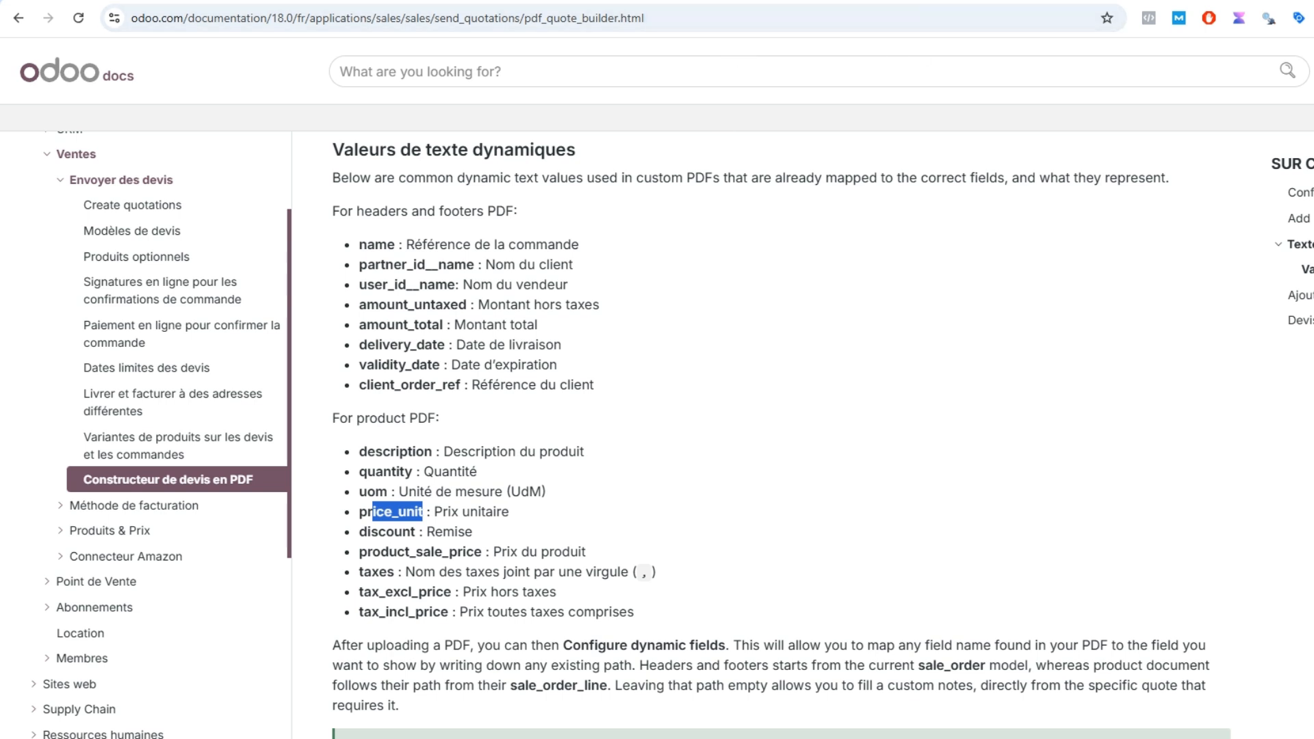
Switch to the quotation in Odoo Sales and open the Headers/Footers configuration
key("ctrl+Tab")
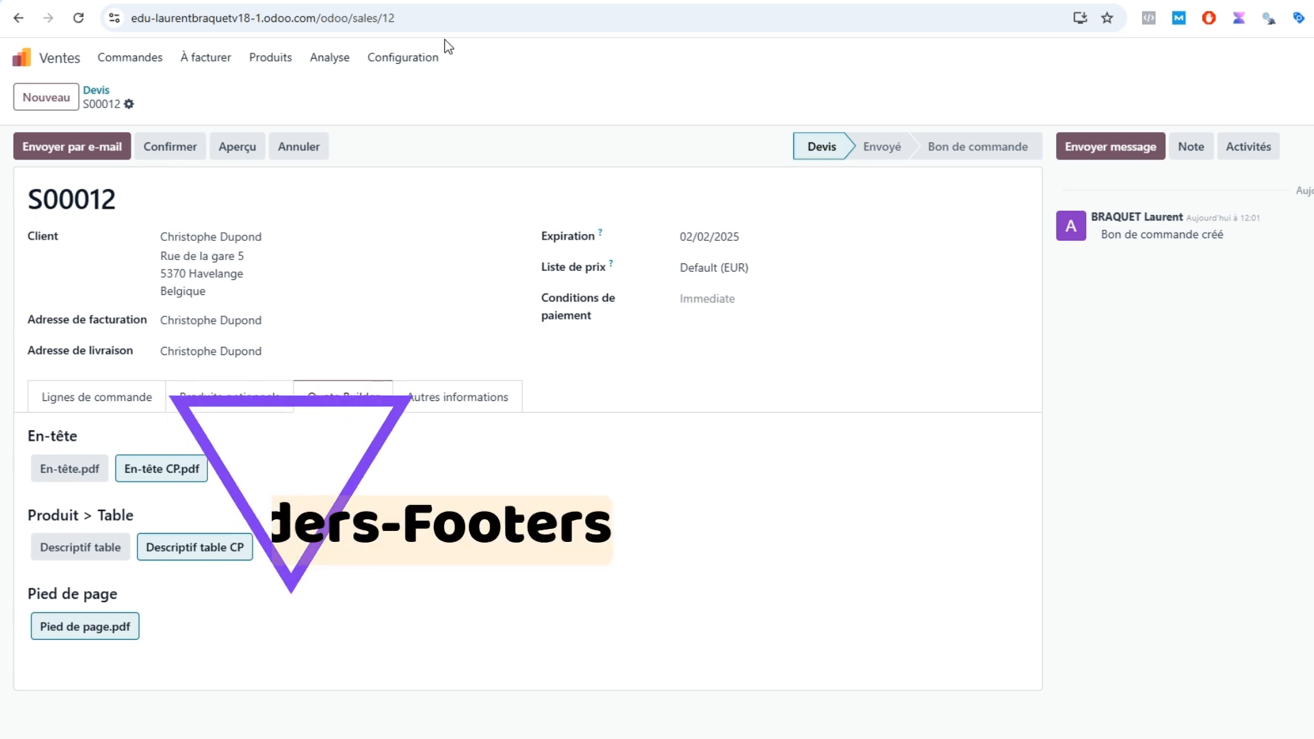
left_click(403, 57)
left_click(432, 163)
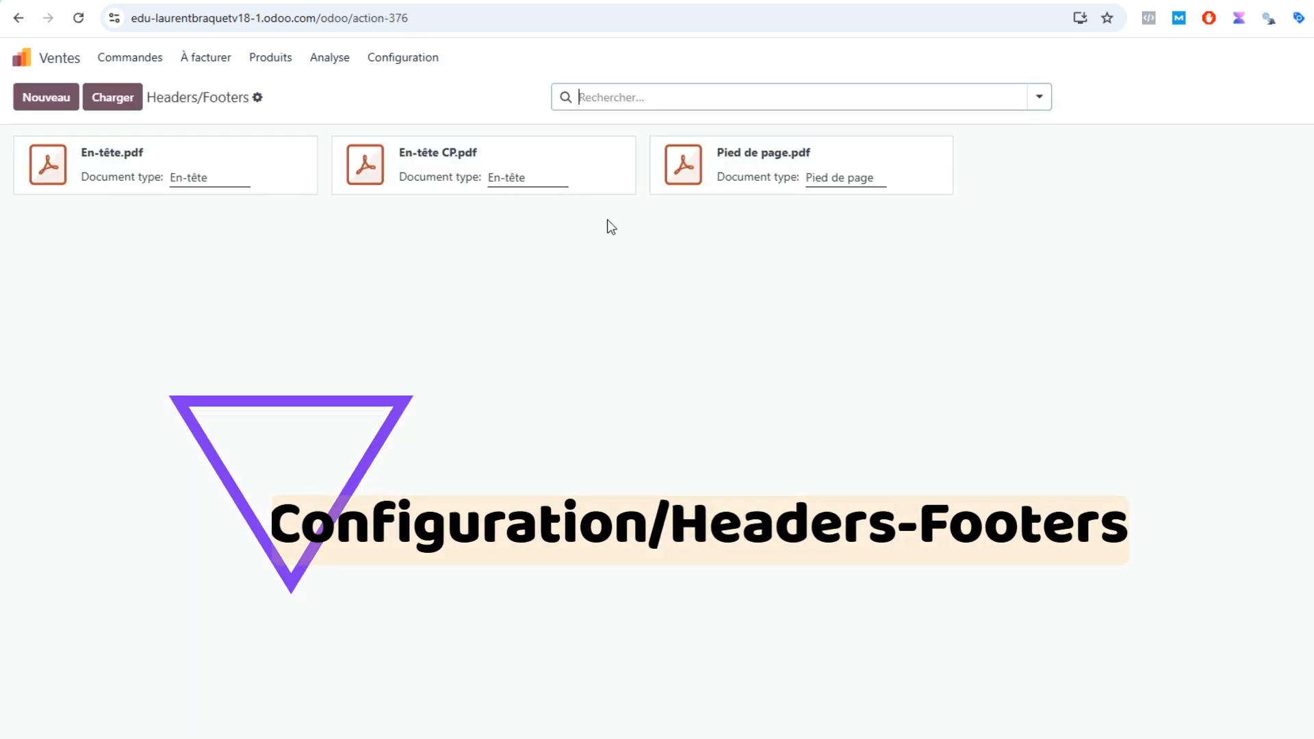
Open the product Table from the product list and display its attached documents
left_click(270, 57)
left_click(284, 93)
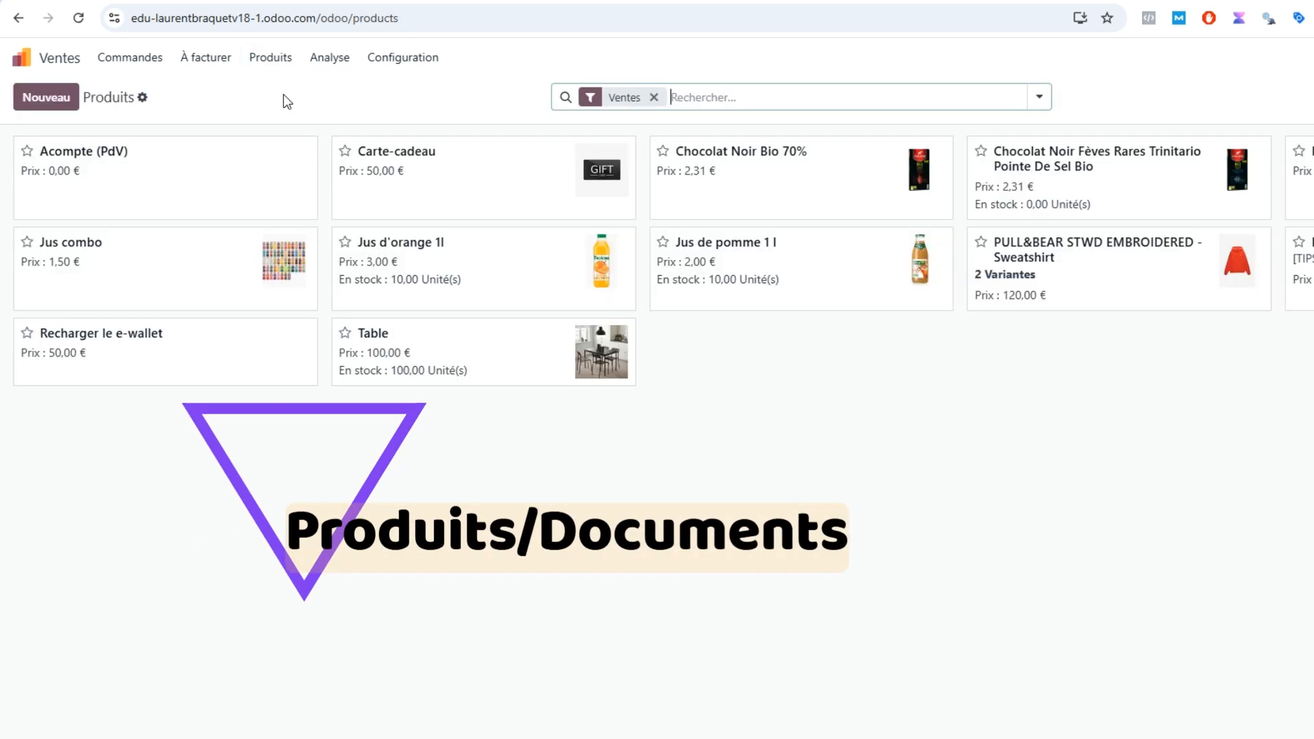
left_click(398, 342)
left_click(866, 101)
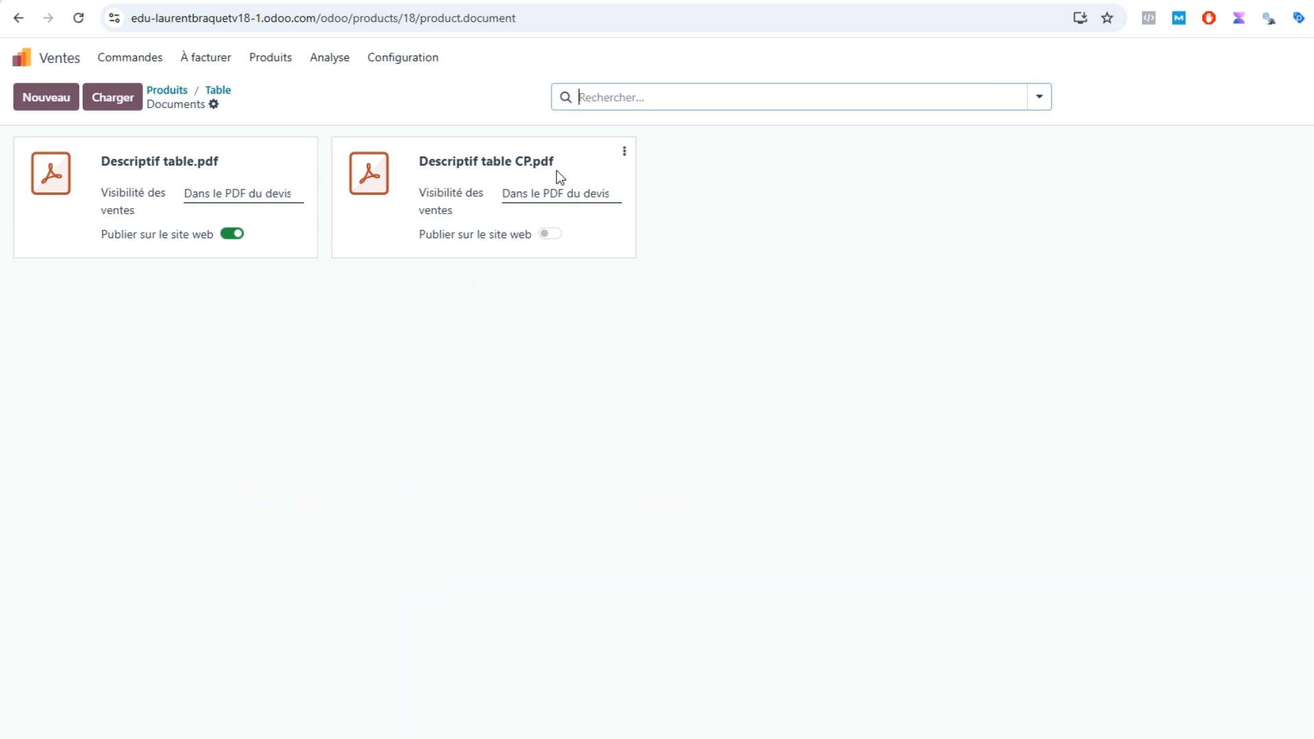
Open the most recent quotation from the quotation list and show its Quote Builder selections
left_click(135, 63)
left_click(132, 91)
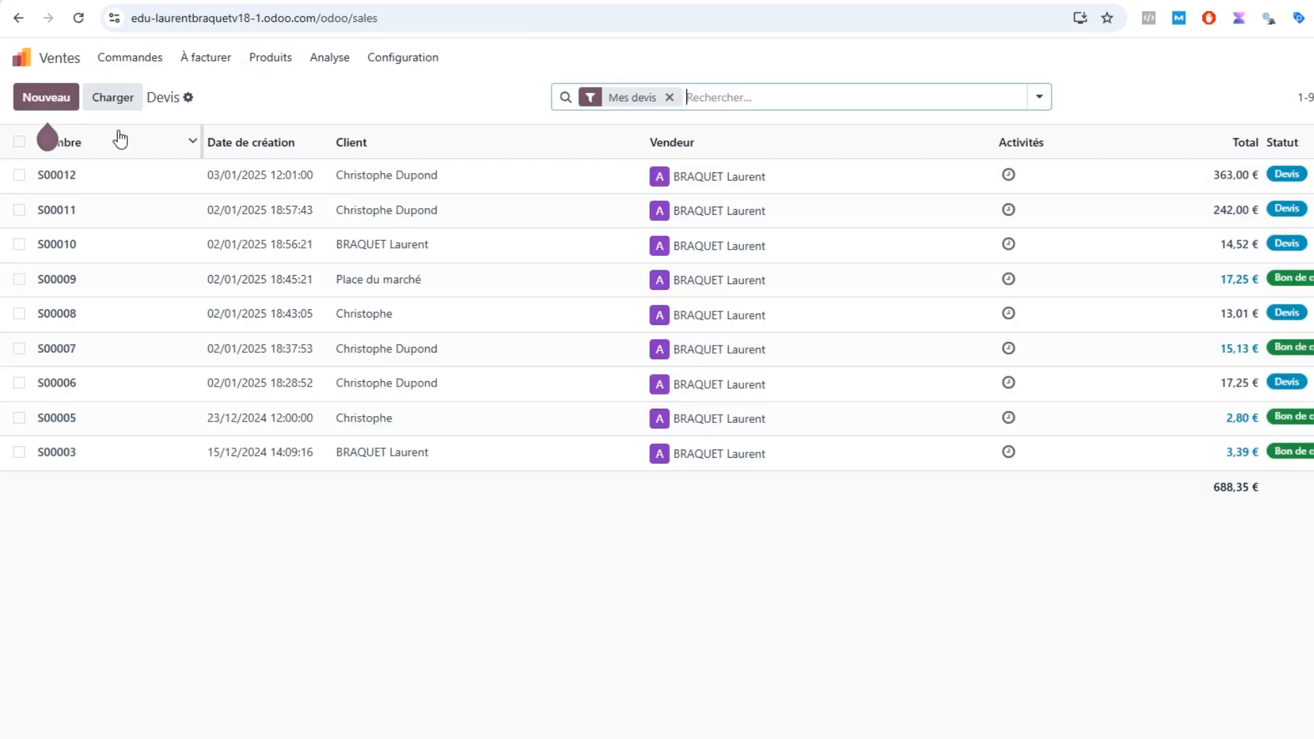
left_click(187, 98)
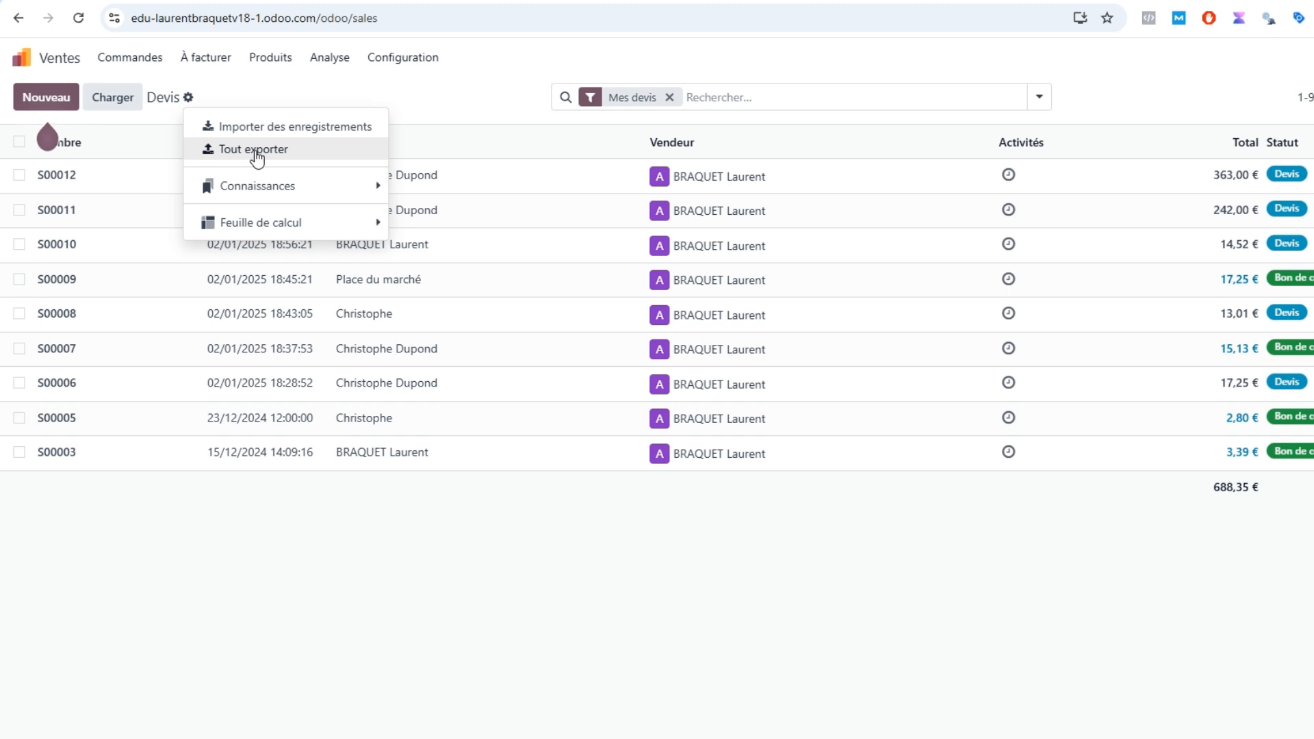
left_click(85, 179)
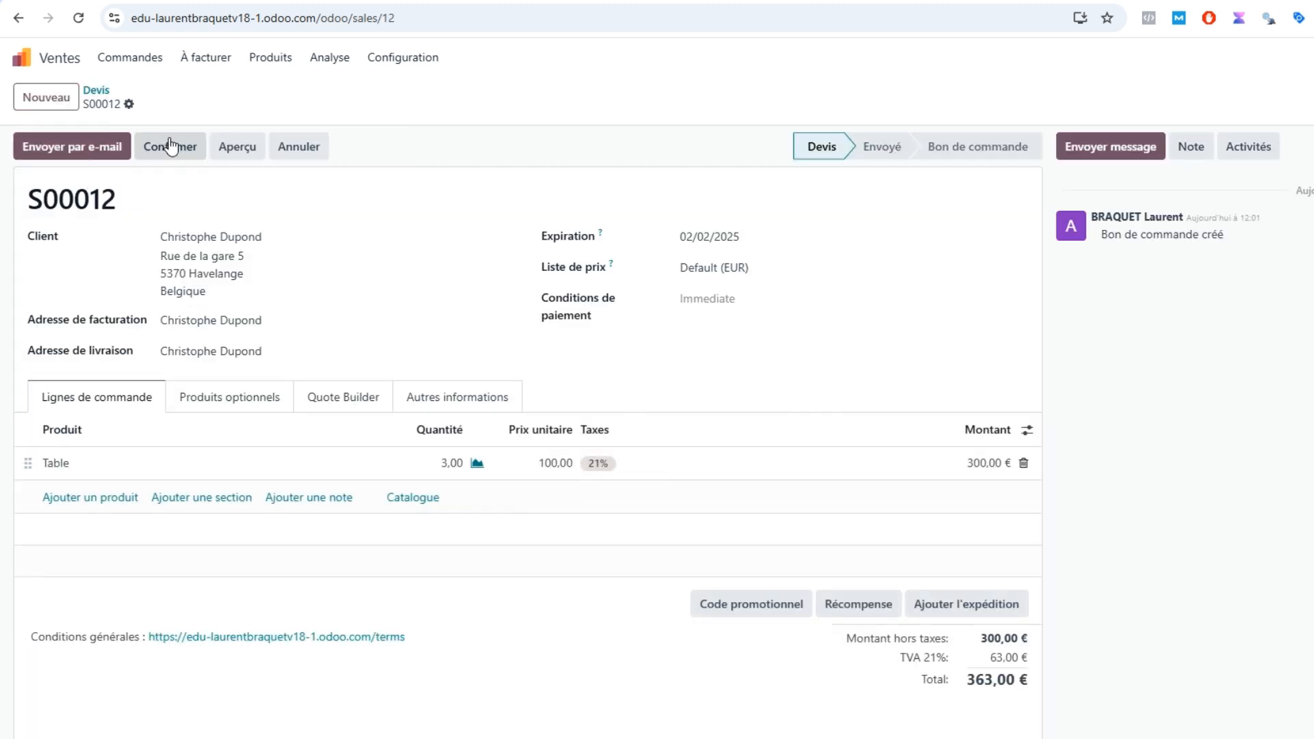
left_click(129, 104)
mouse_move(206, 140)
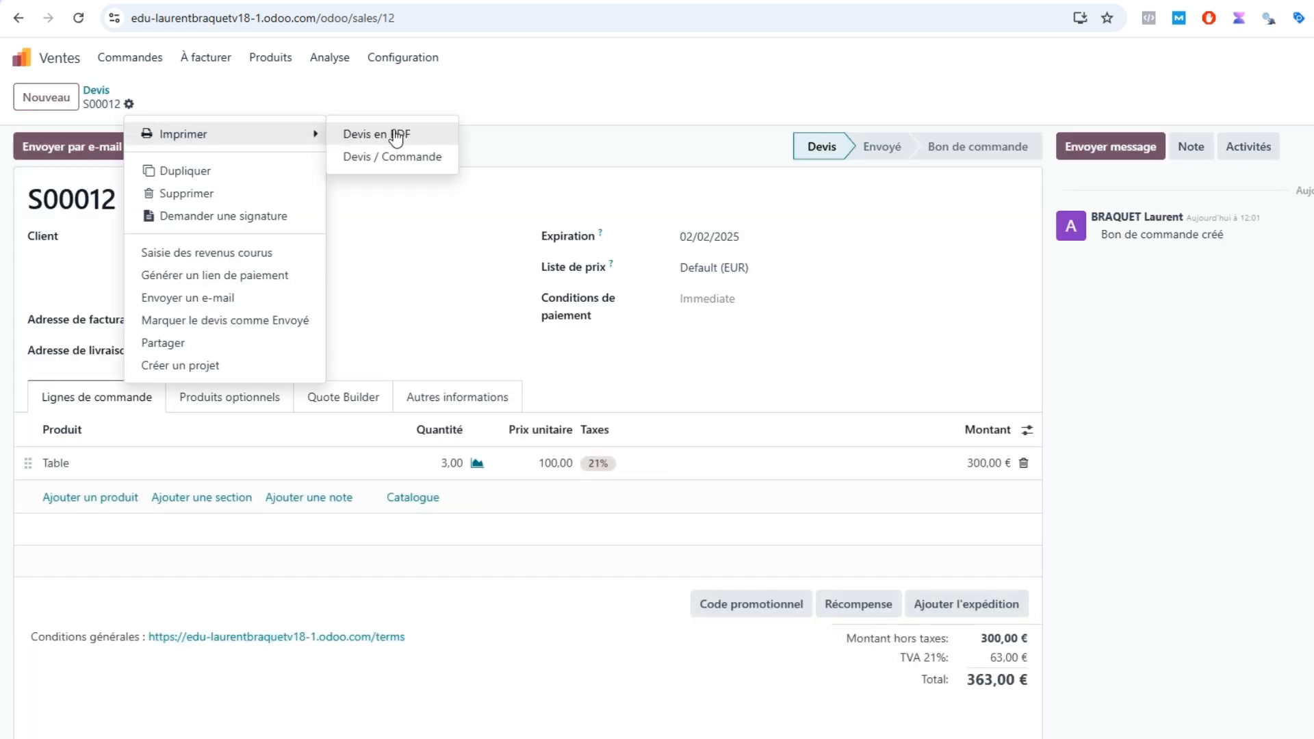
left_click(345, 399)
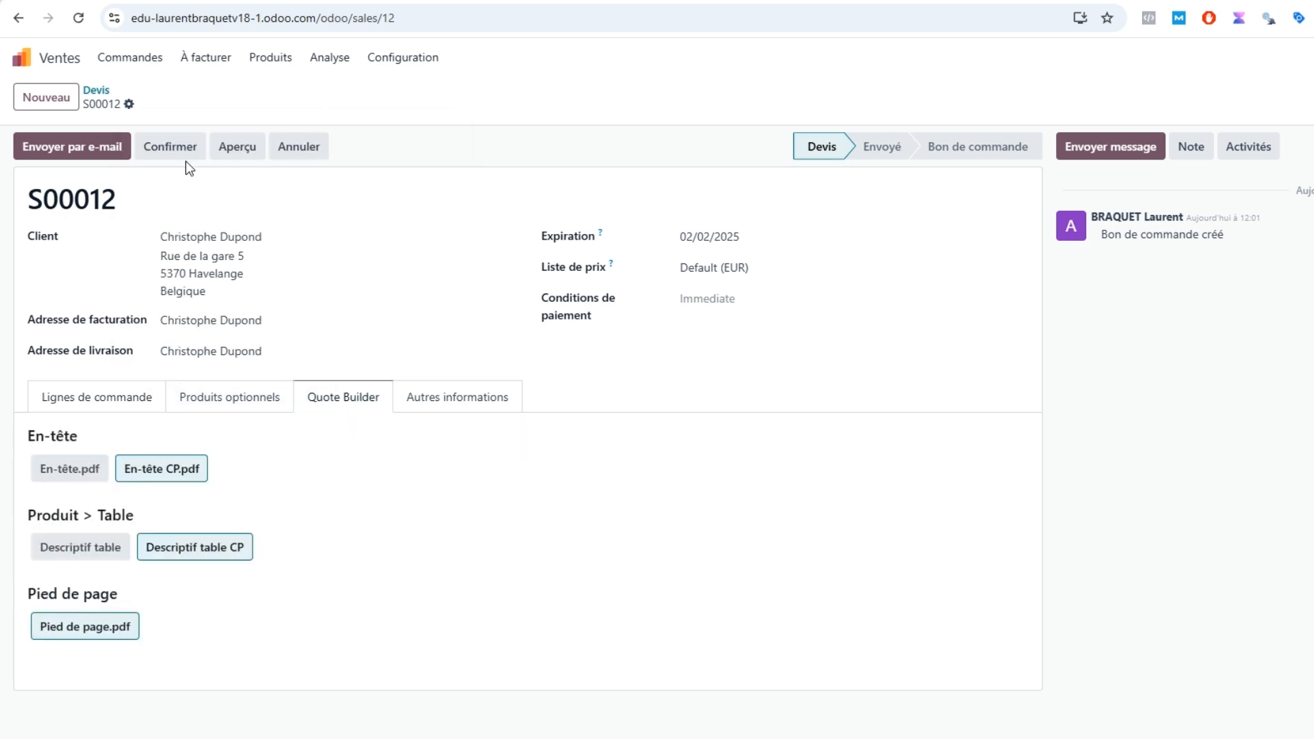
Print the quotation with Devis en PDF, review the cover, product and quotation pages of the file, and close it
left_click(129, 104)
mouse_move(164, 135)
left_click(373, 137)
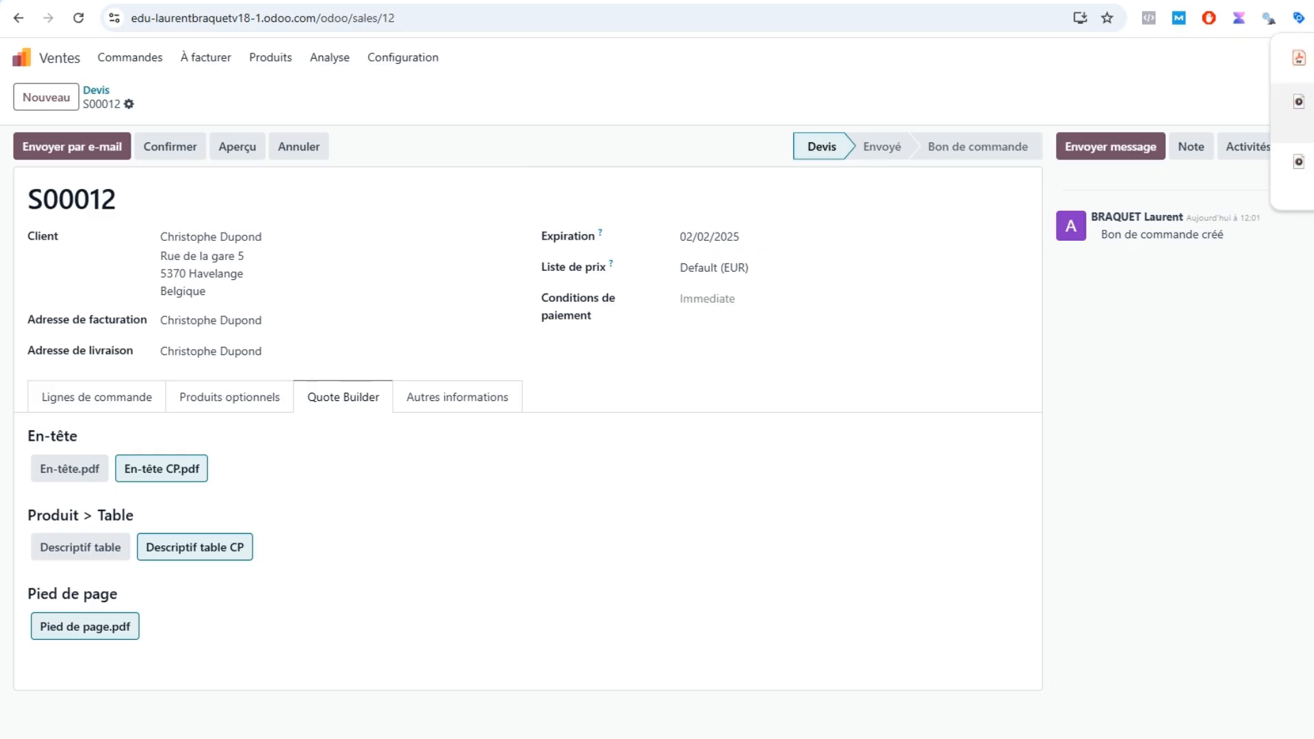
scroll(820, 291, "down", 10)
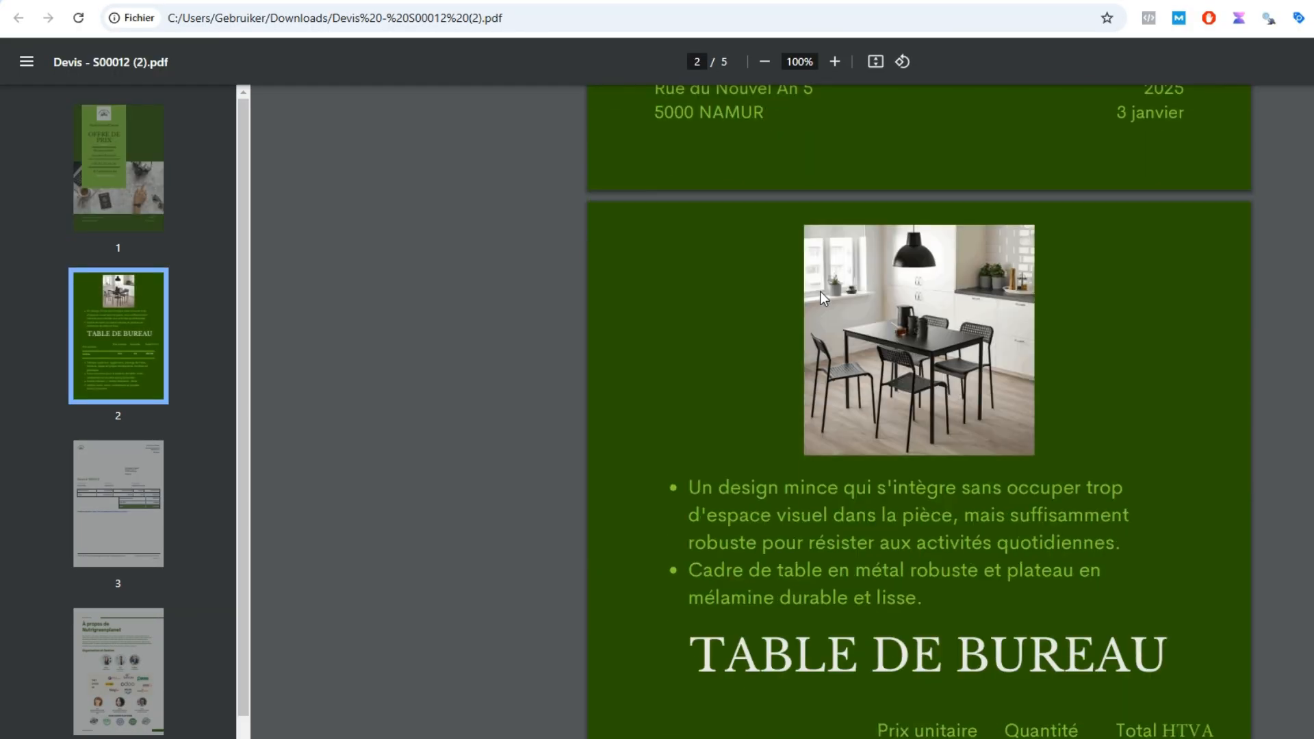
scroll(835, 287, "down", 15)
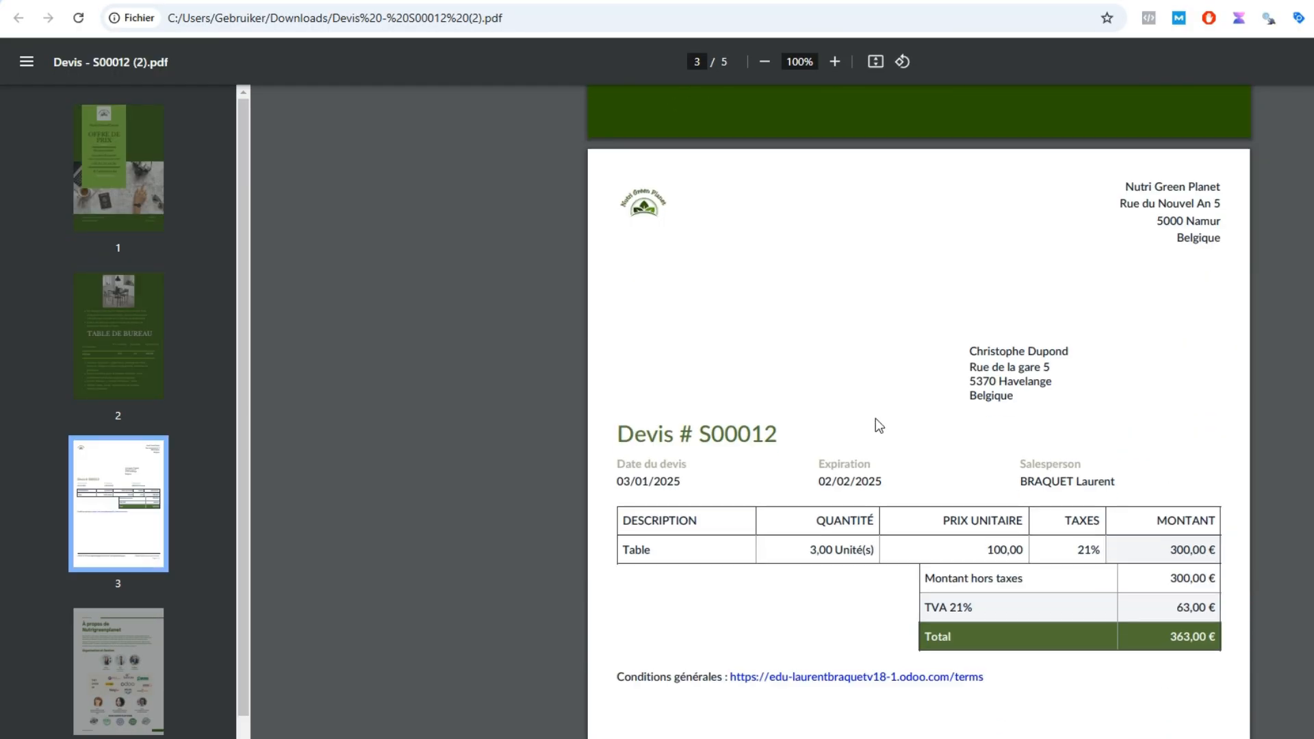
scroll(876, 417, "up", 5)
scroll(879, 409, "up", 15)
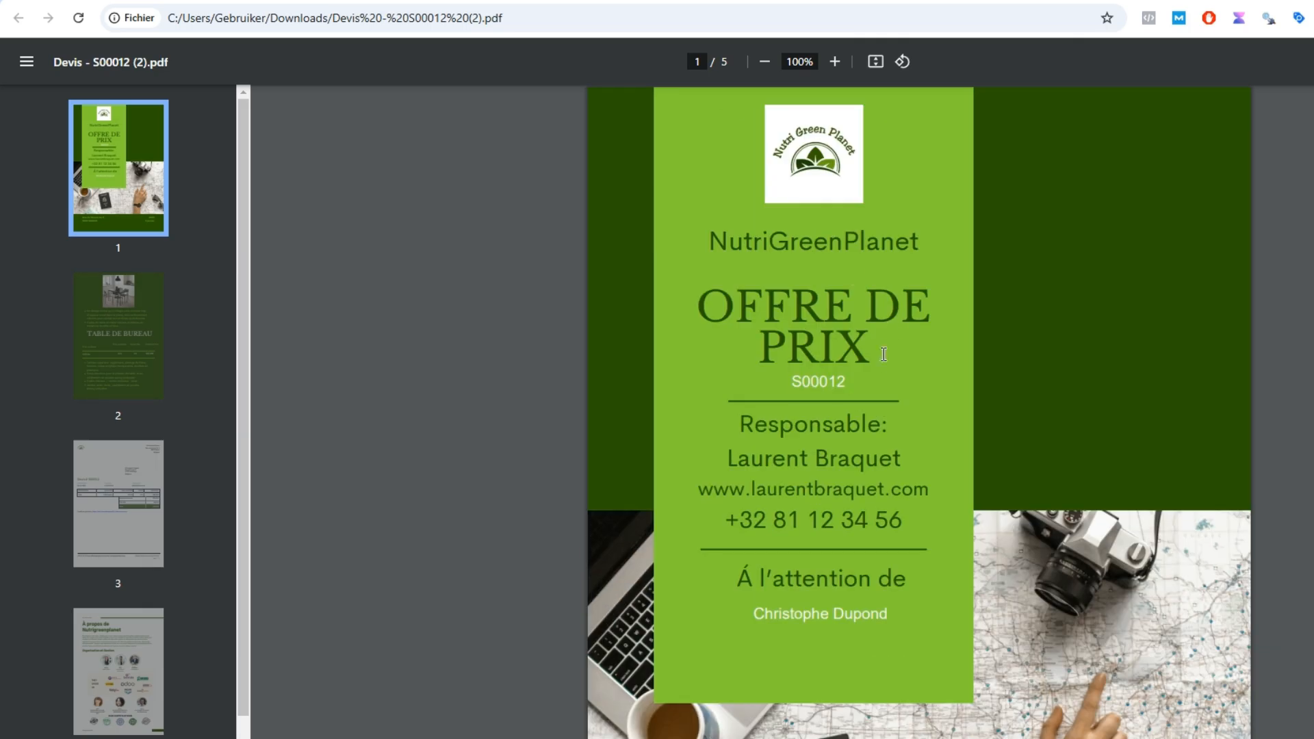
key("ctrl+w")
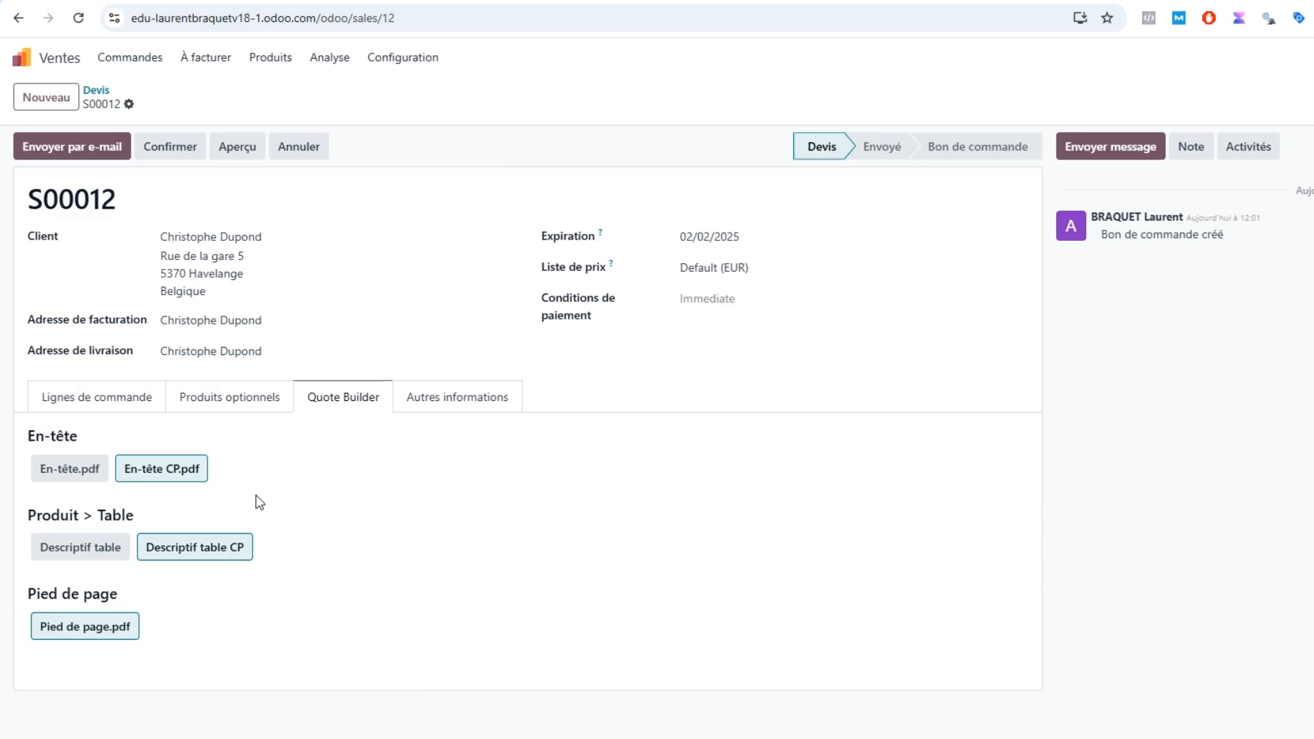
Return to the quotation's order lines and start sending it by e-mail
left_click(107, 410)
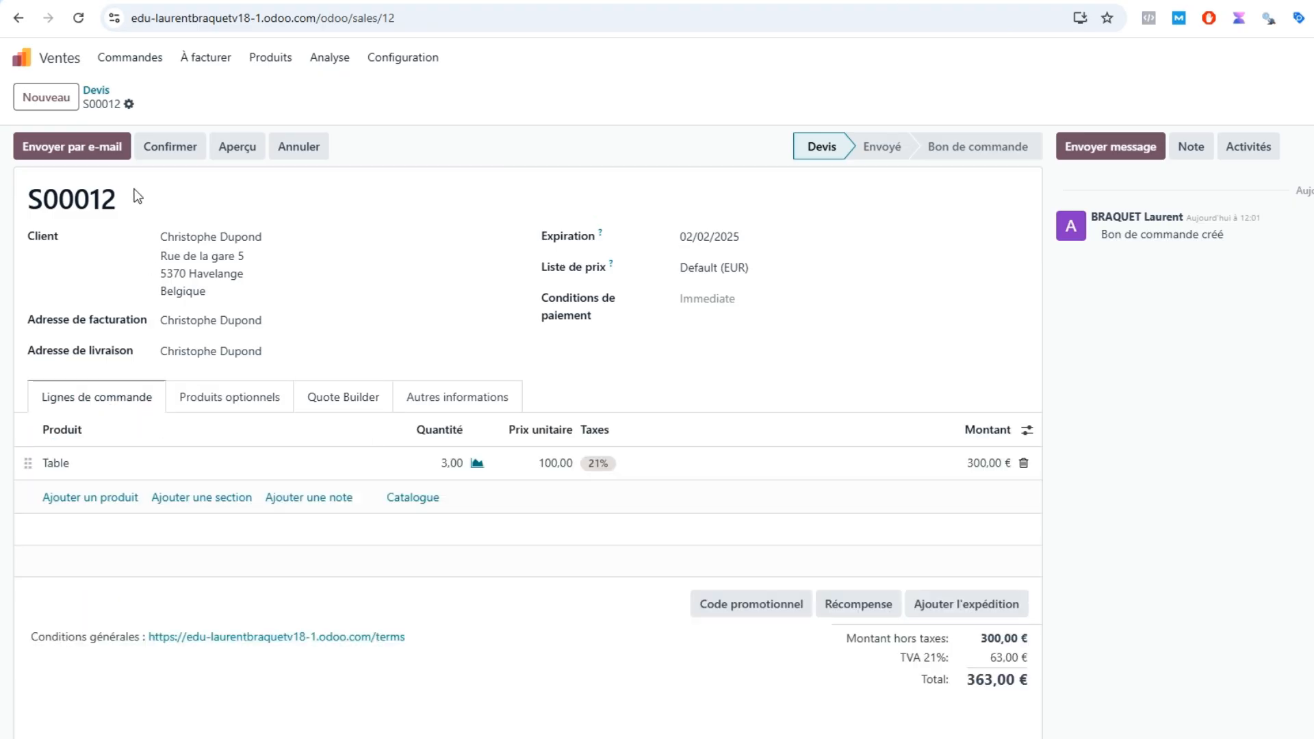
left_click(81, 152)
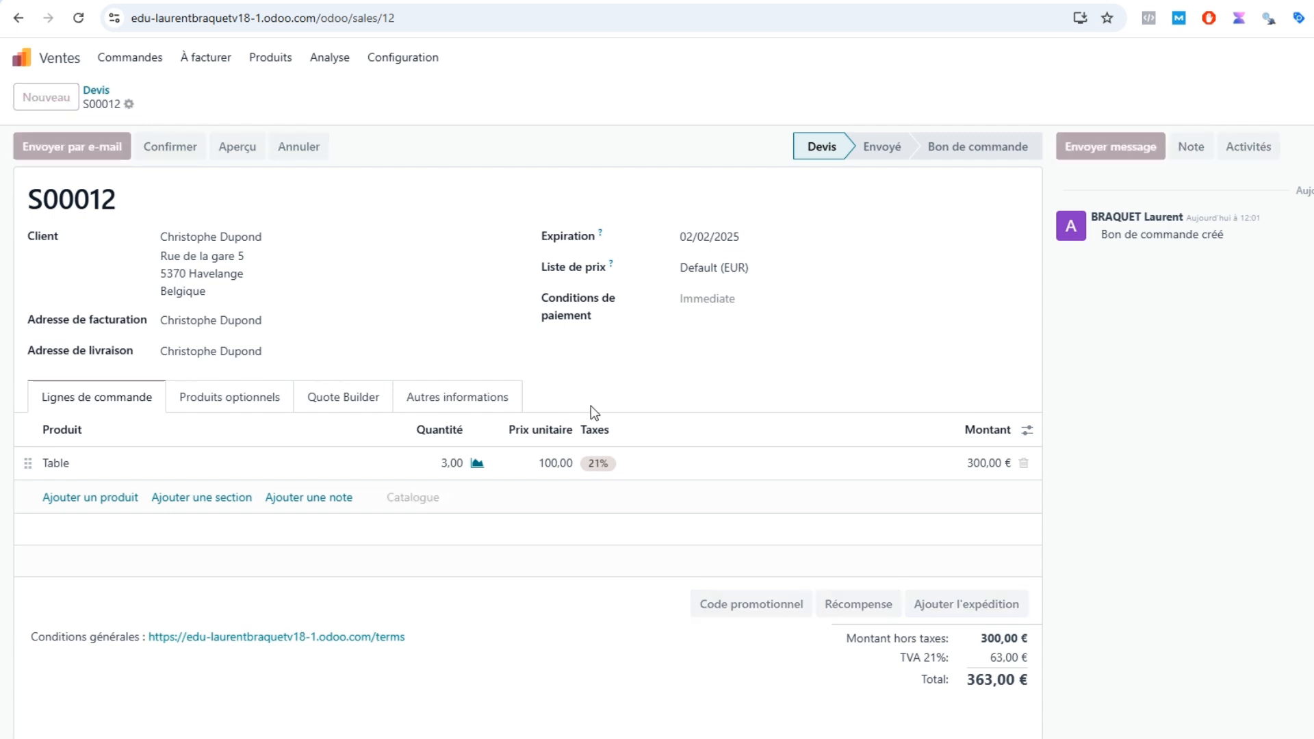